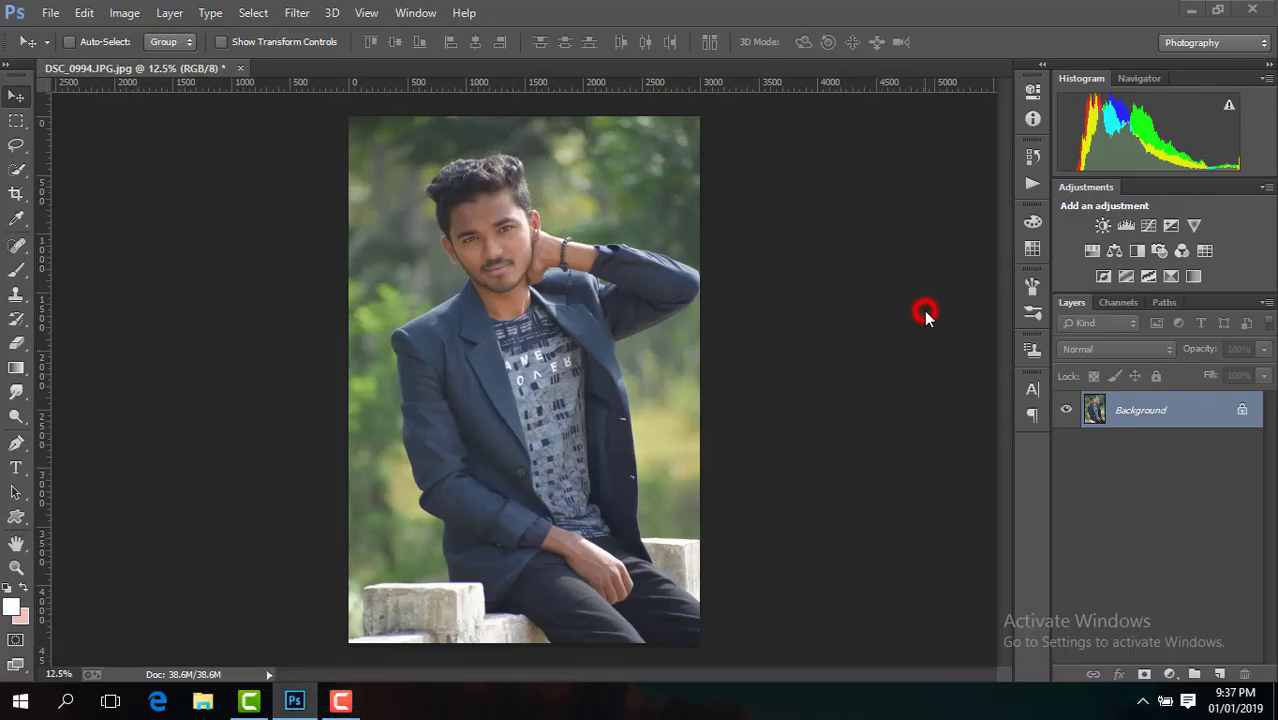
# Duplicate the portrait layer and apply Shadows/Highlights with a 35% shadows amount
pyautogui.hotkey('ctrl', 'j')
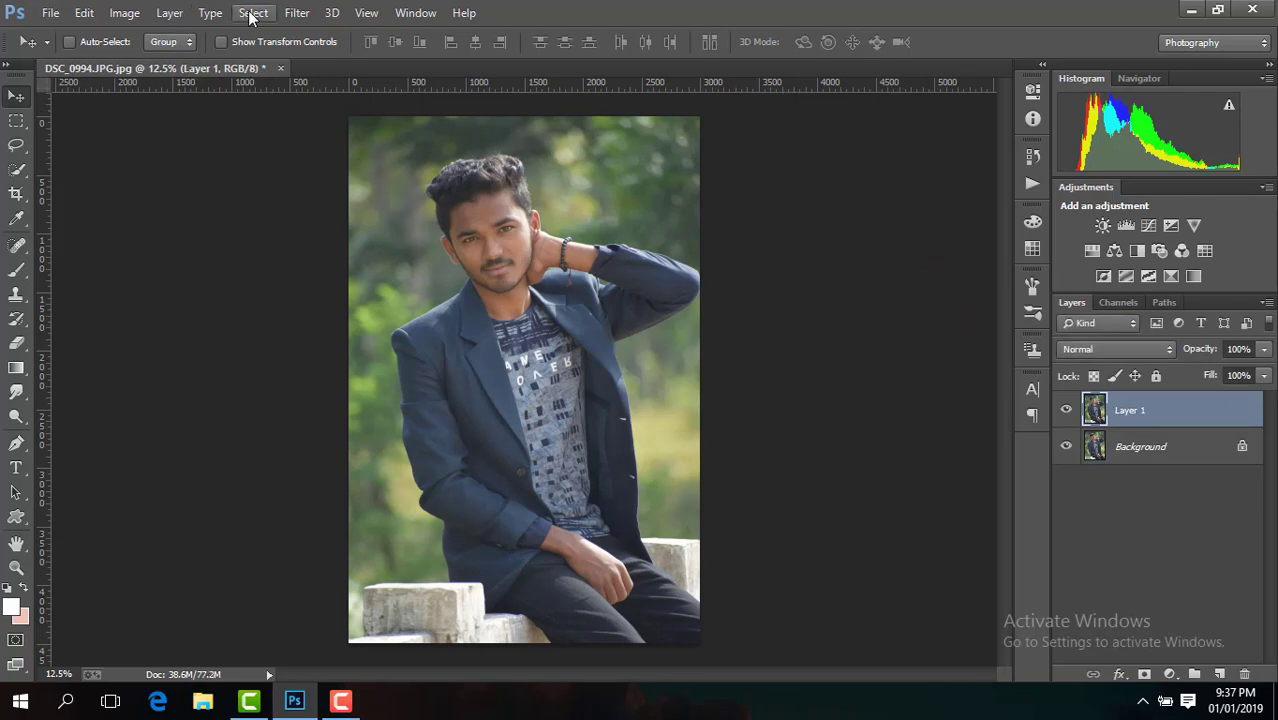
pyautogui.click(124, 12)
pyautogui.click(443, 372)
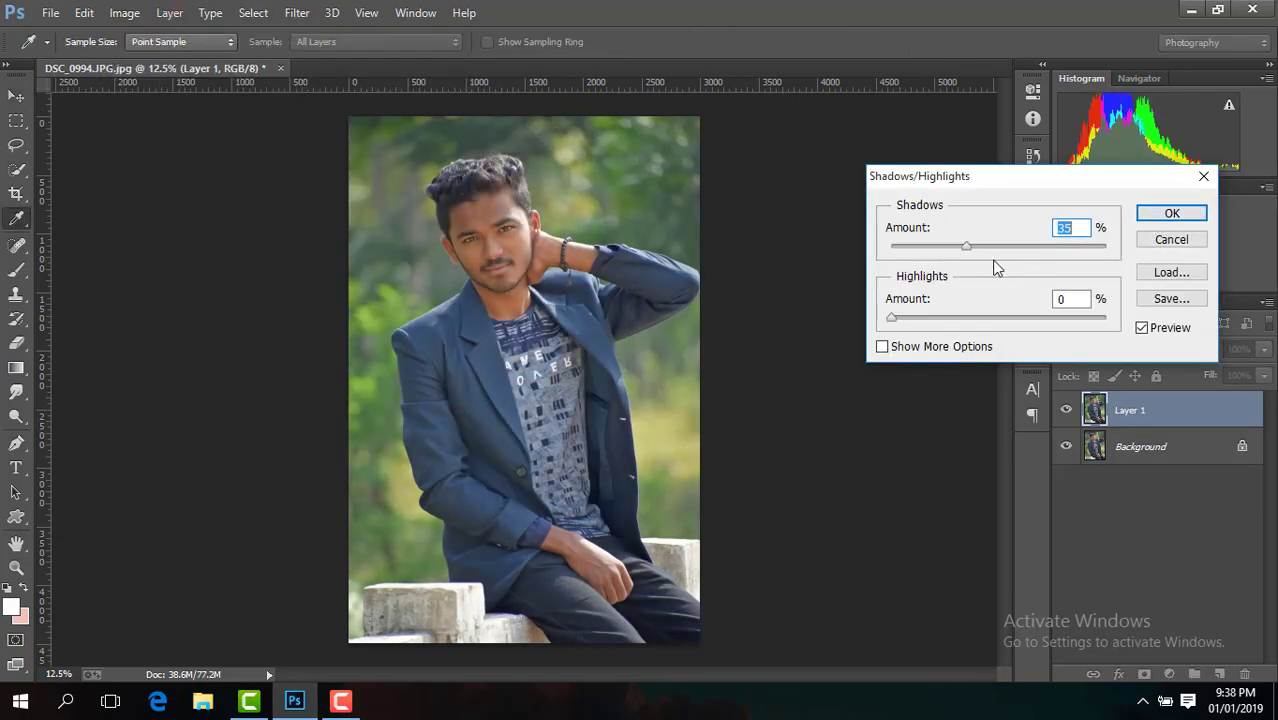
pyautogui.click(1170, 213)
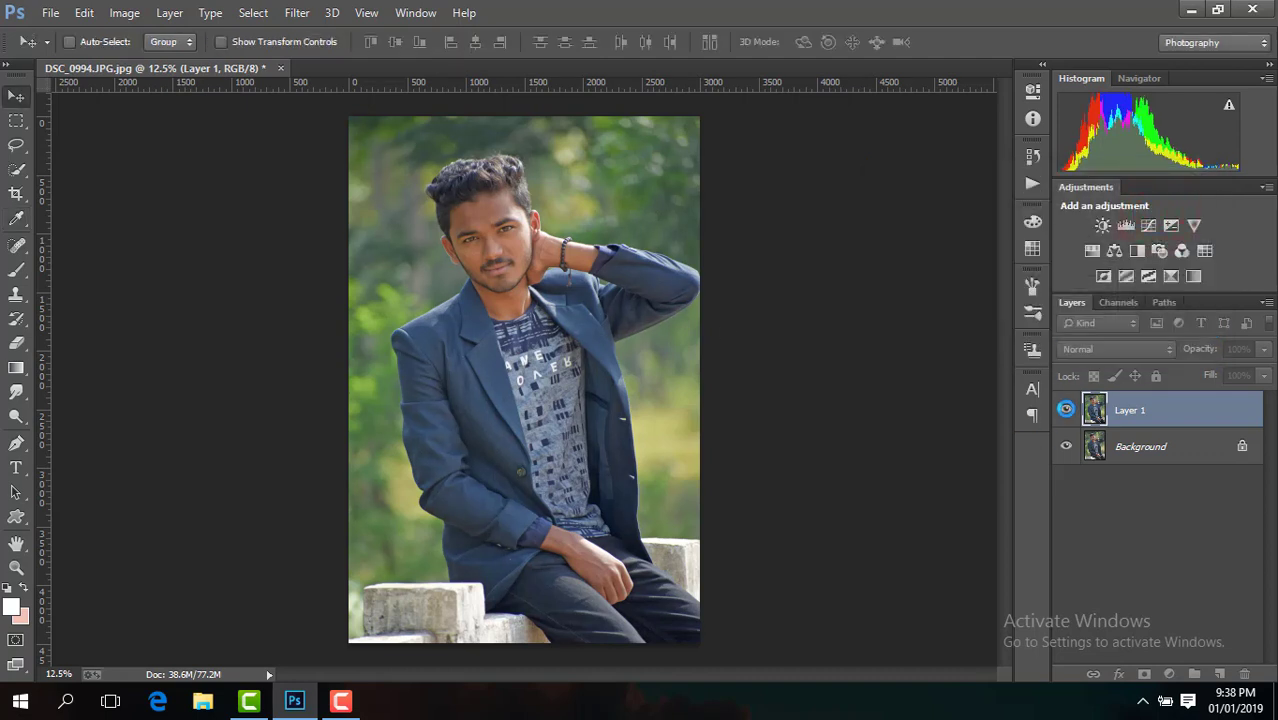
# In Camera Raw, set Exposure +0.15, Contrast +17, Shadows +30, Blacks -14, Clarity +13, Vibrance +17
pyautogui.click(296, 12)
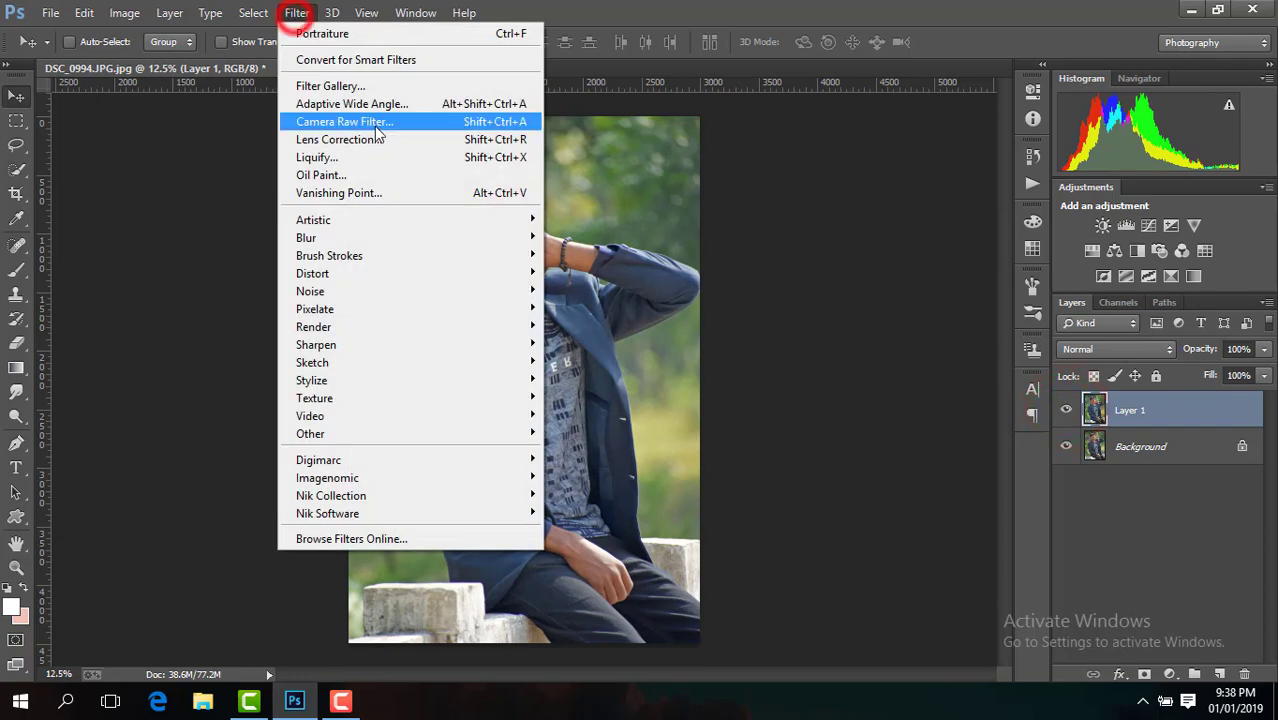
pyautogui.click(376, 126)
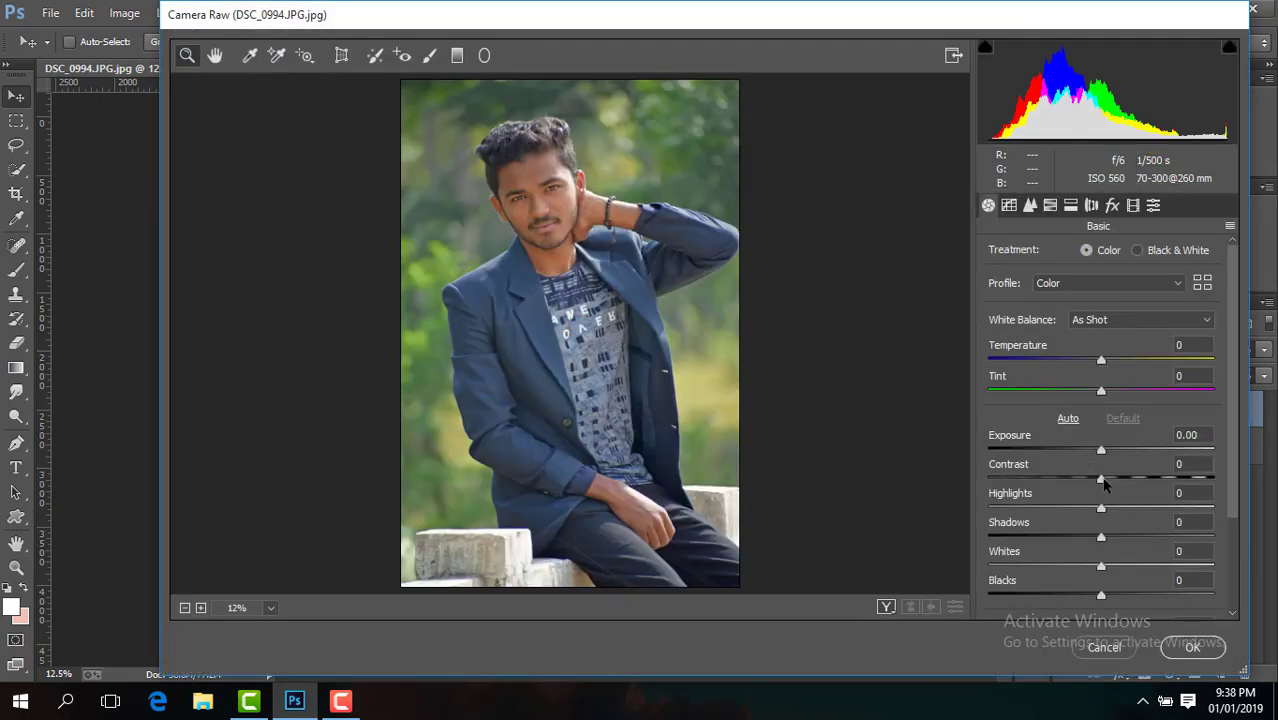
pyautogui.moveTo(1101, 479); pyautogui.dragTo(1120, 479)
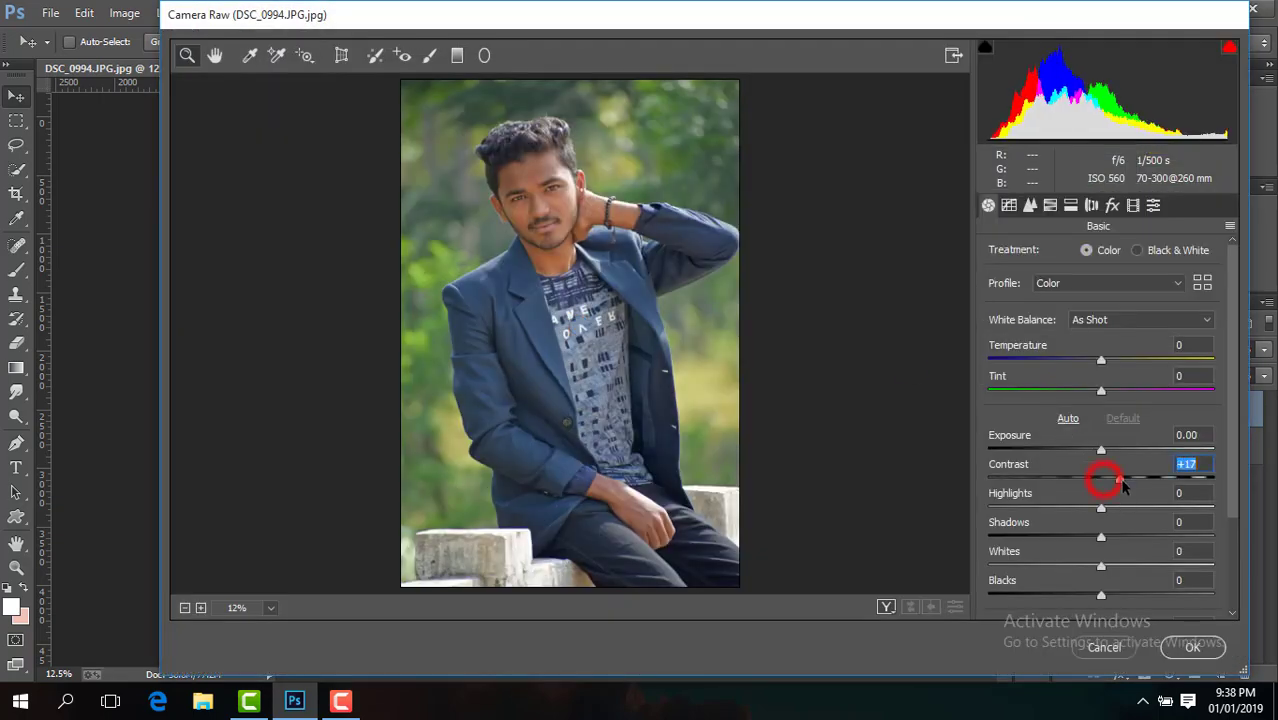
pyautogui.moveTo(1101, 537); pyautogui.dragTo(1136, 540)
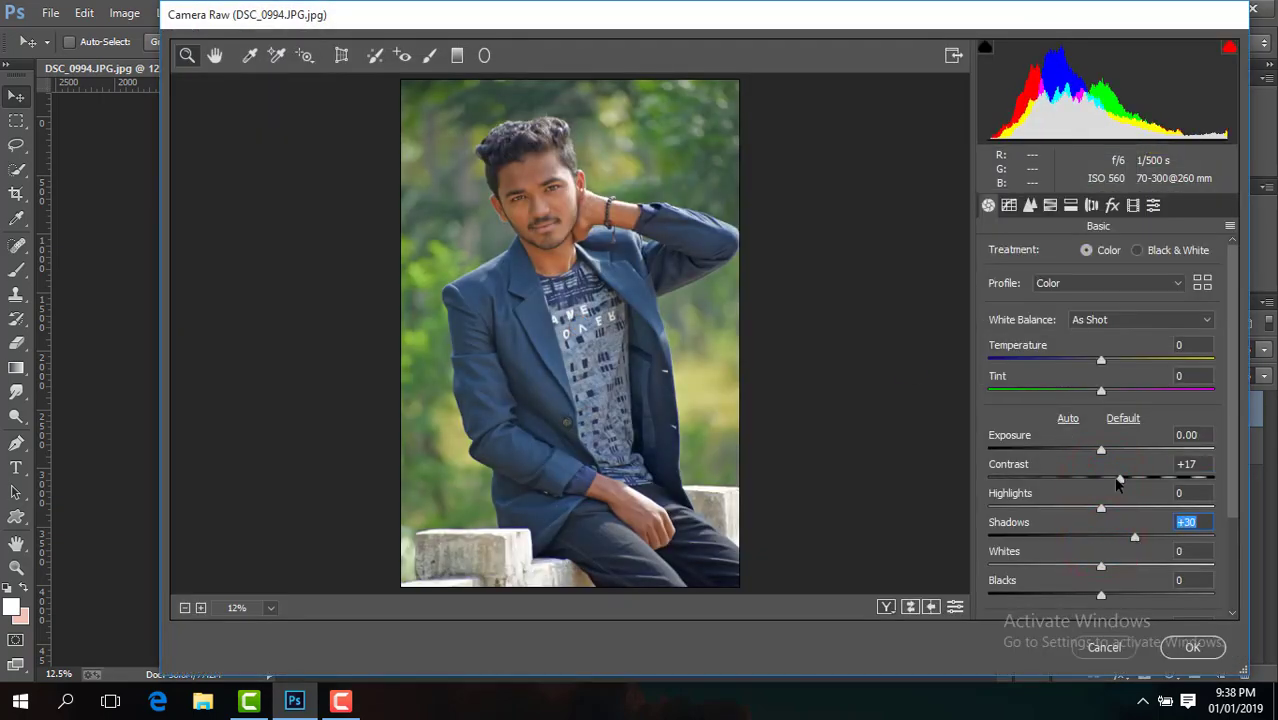
pyautogui.moveTo(1101, 451); pyautogui.dragTo(1105, 452)
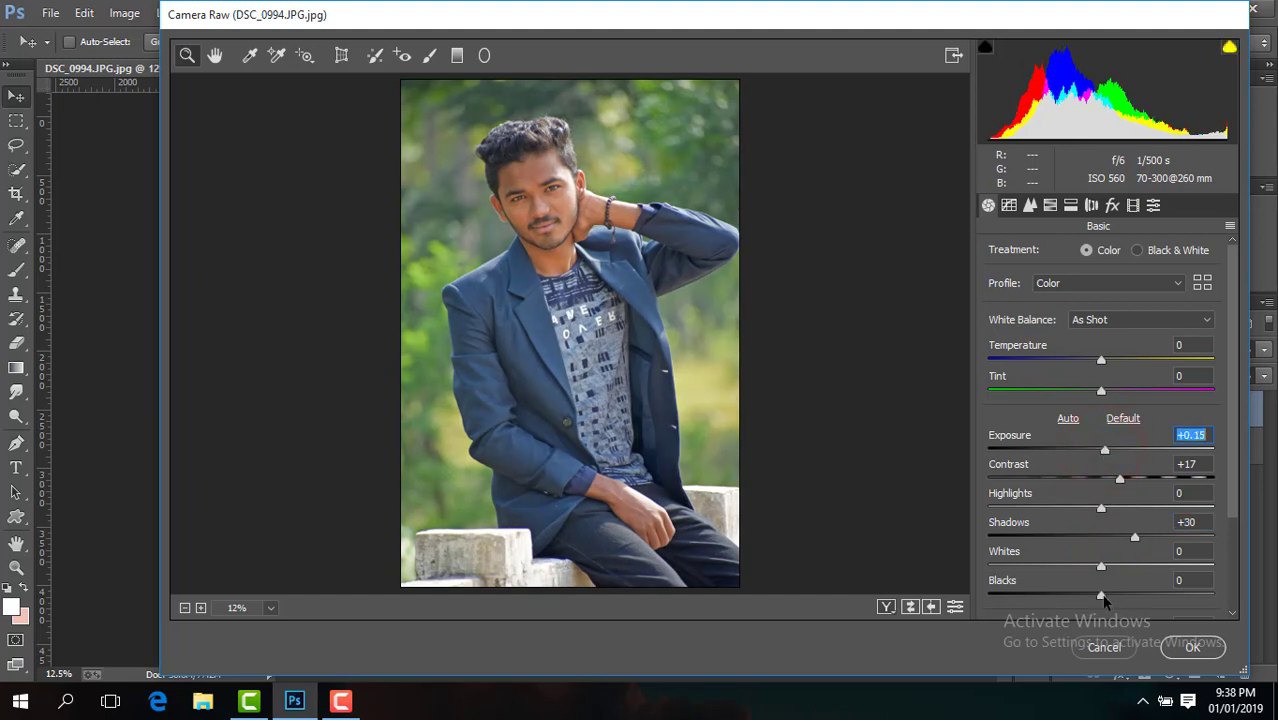
pyautogui.moveTo(1101, 596); pyautogui.dragTo(1087, 597)
pyautogui.scroll(-3, 1236, 484)
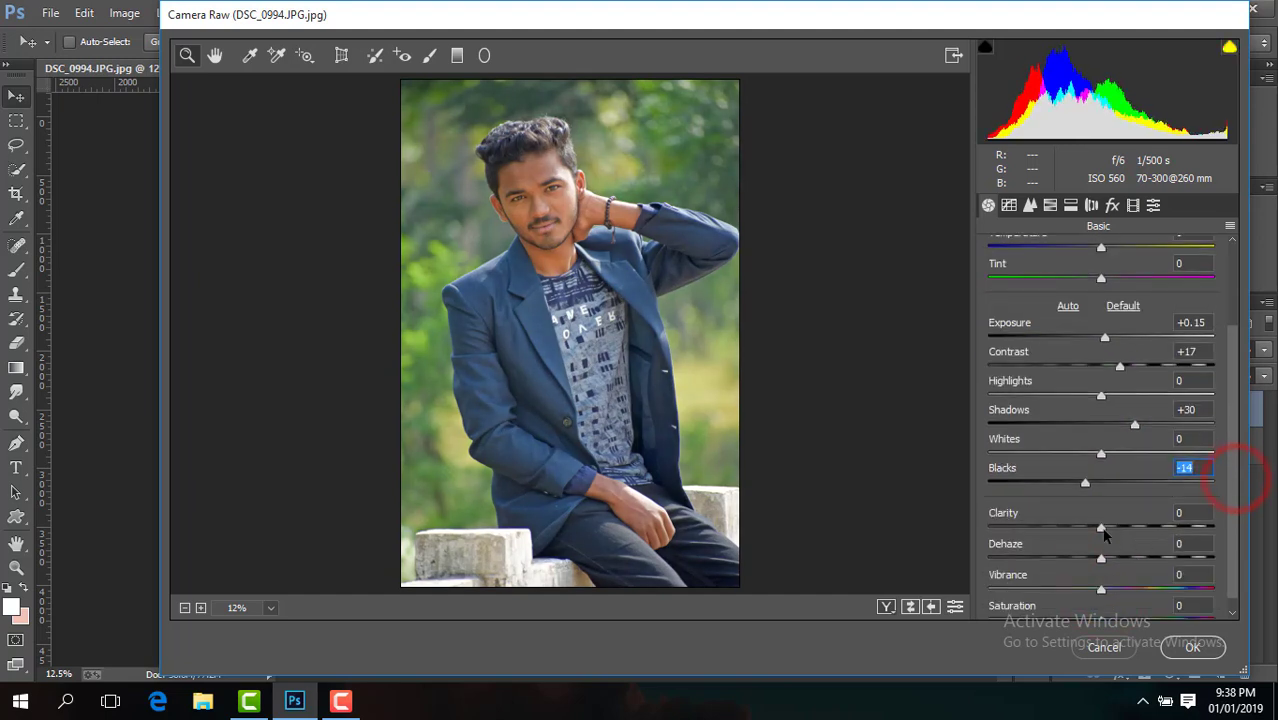
pyautogui.moveTo(1101, 527); pyautogui.dragTo(1115, 528)
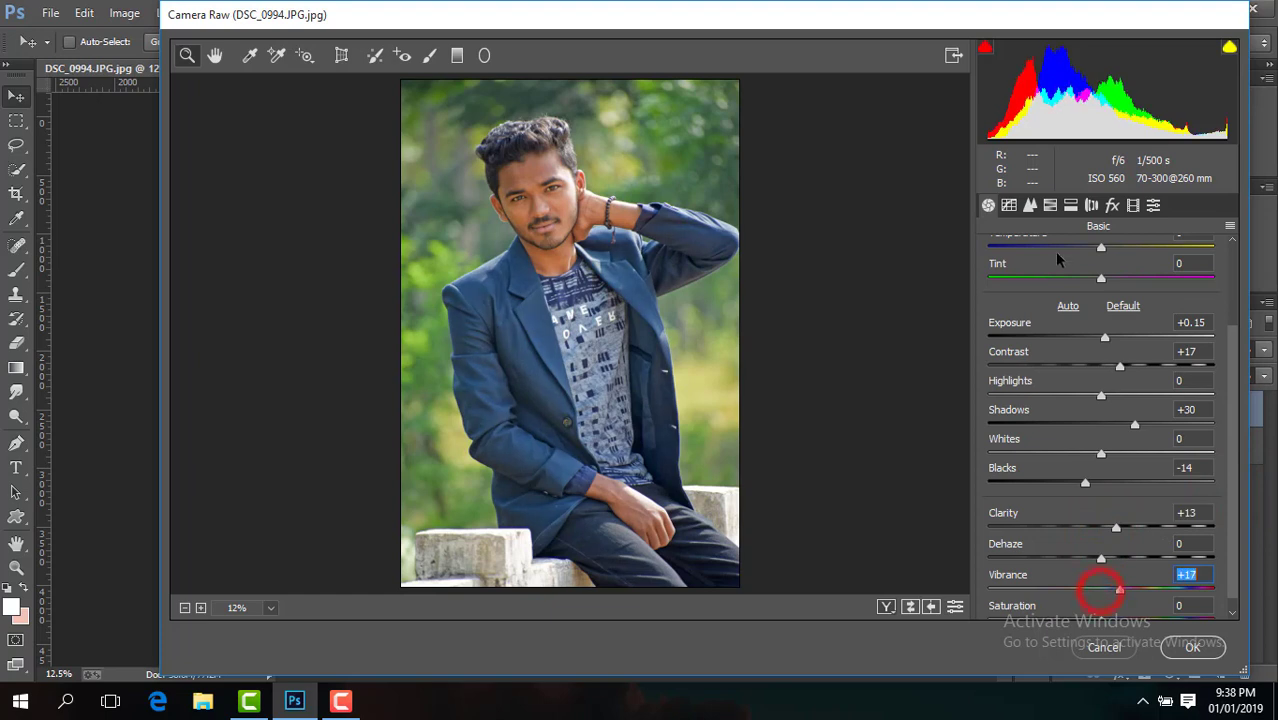
pyautogui.click(1050, 205)
# Set HSL saturation to Yellows -100, Greens +56, Aquas -100 and Blues +38
pyautogui.click(1070, 252)
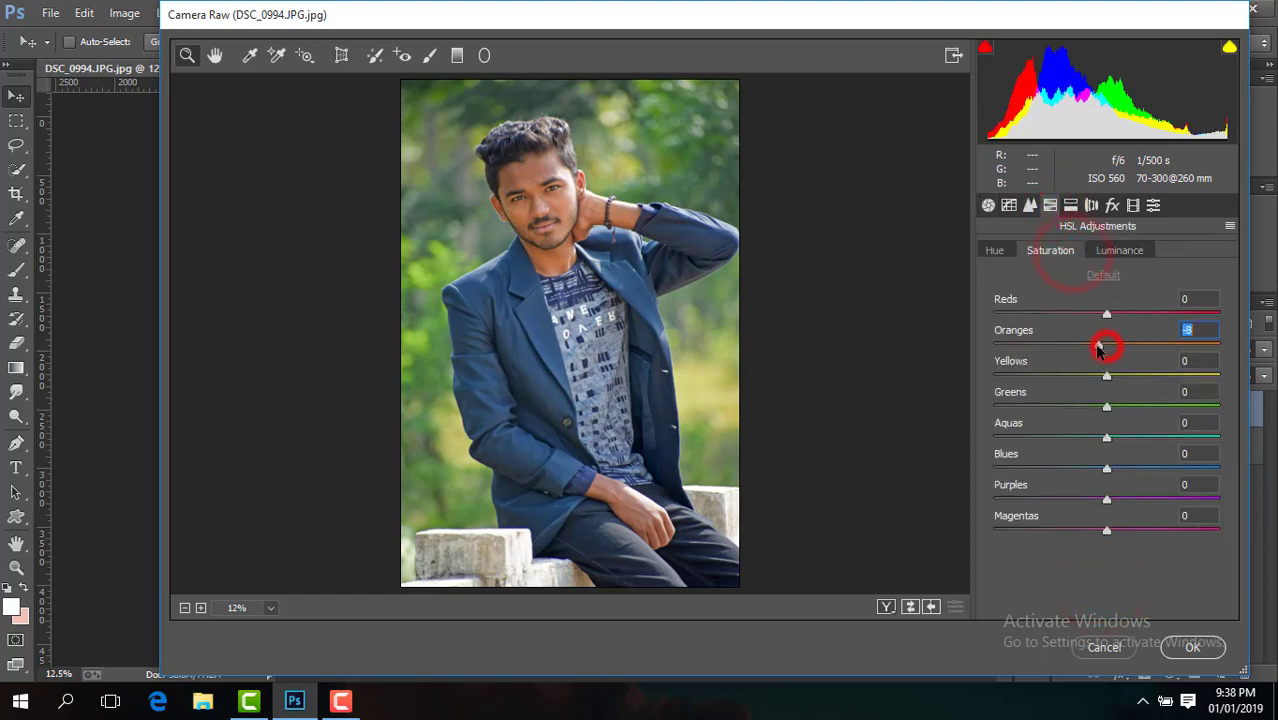
pyautogui.moveTo(1136, 378)
pyautogui.mouseDown()
pyautogui.moveTo(1153, 378)
pyautogui.moveTo(1158, 408)
pyautogui.moveTo(992, 378)
pyautogui.mouseUp()
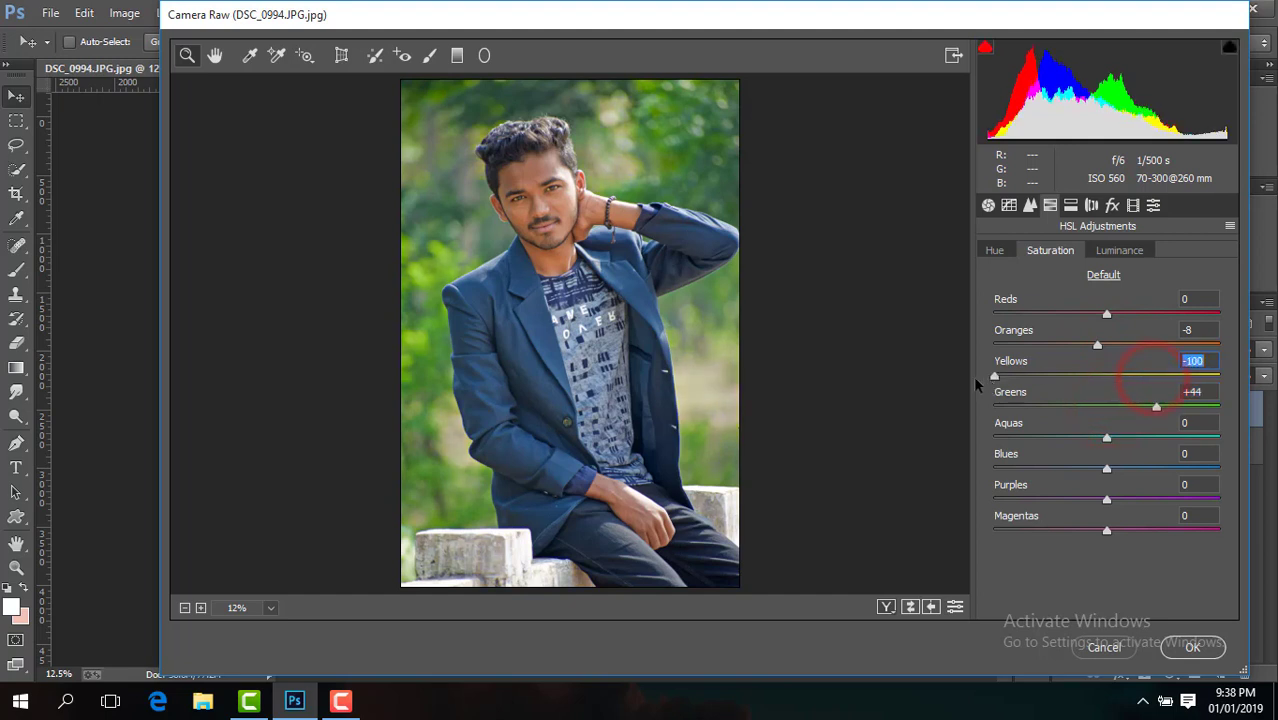
pyautogui.moveTo(1156, 408); pyautogui.dragTo(1169, 408)
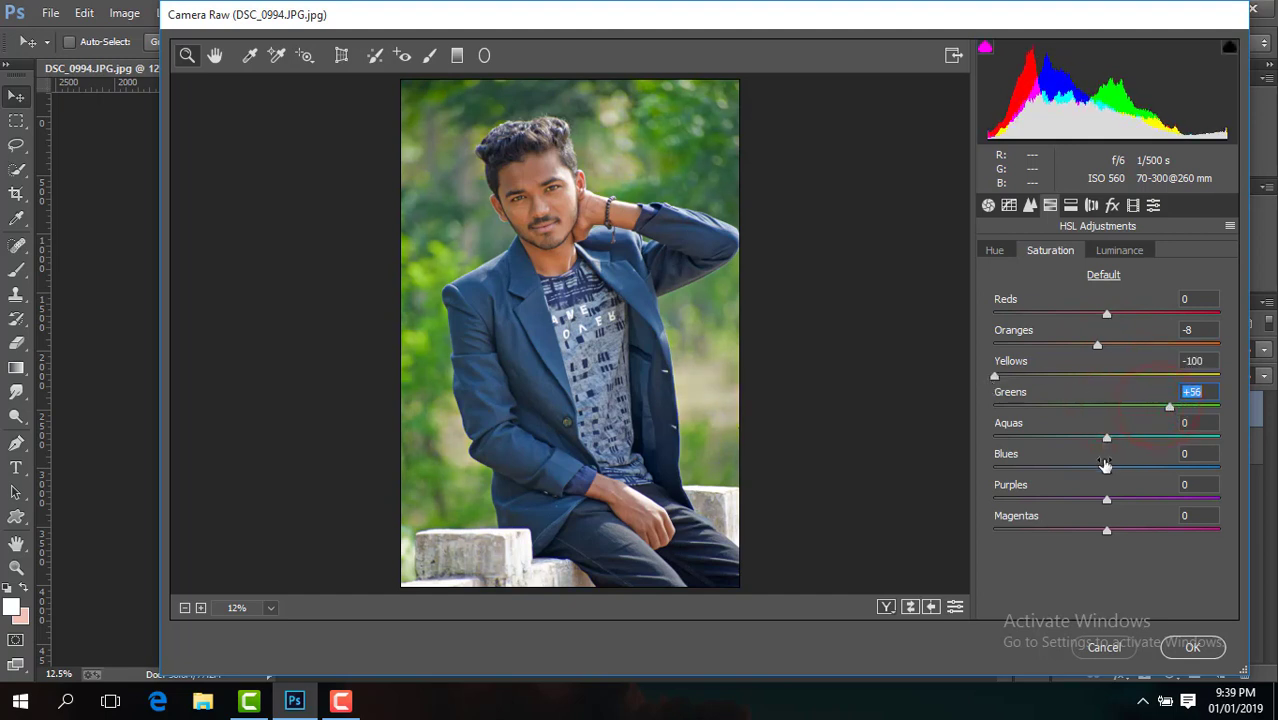
pyautogui.moveTo(1124, 464); pyautogui.dragTo(925, 437)
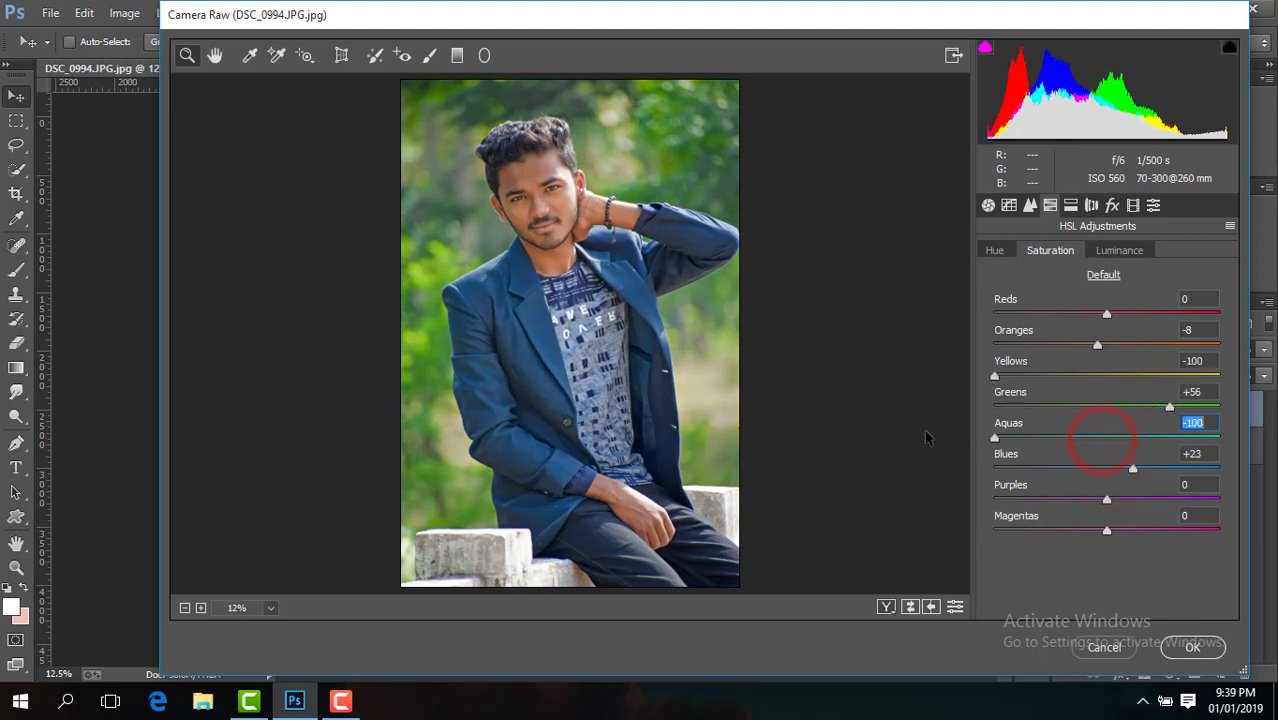
pyautogui.moveTo(1133, 468); pyautogui.dragTo(1148, 468)
# Shift the Yellows hue and Greens hue to +13, and brighten Oranges luminance to +11
pyautogui.click(1000, 251)
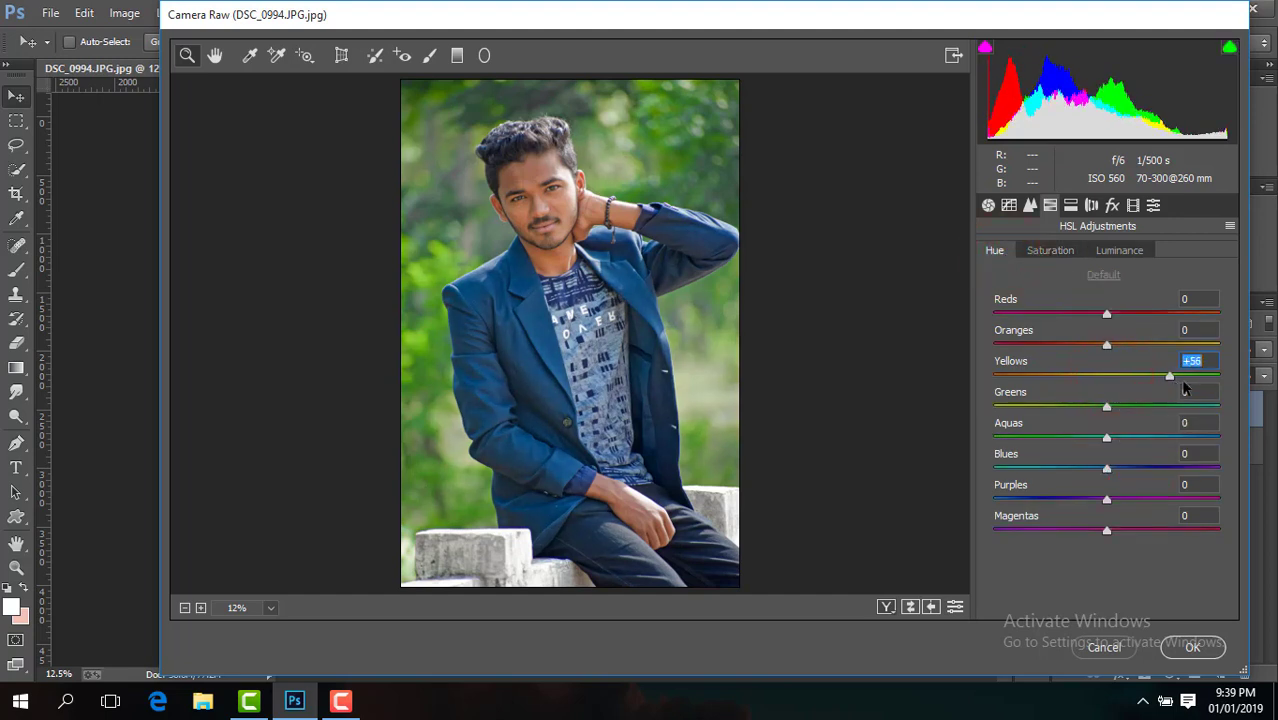
pyautogui.moveTo(1229, 374); pyautogui.dragTo(1159, 375)
pyautogui.moveTo(1107, 407); pyautogui.dragTo(1122, 407)
pyautogui.click(1114, 251)
pyautogui.moveTo(1107, 345); pyautogui.dragTo(1118, 345)
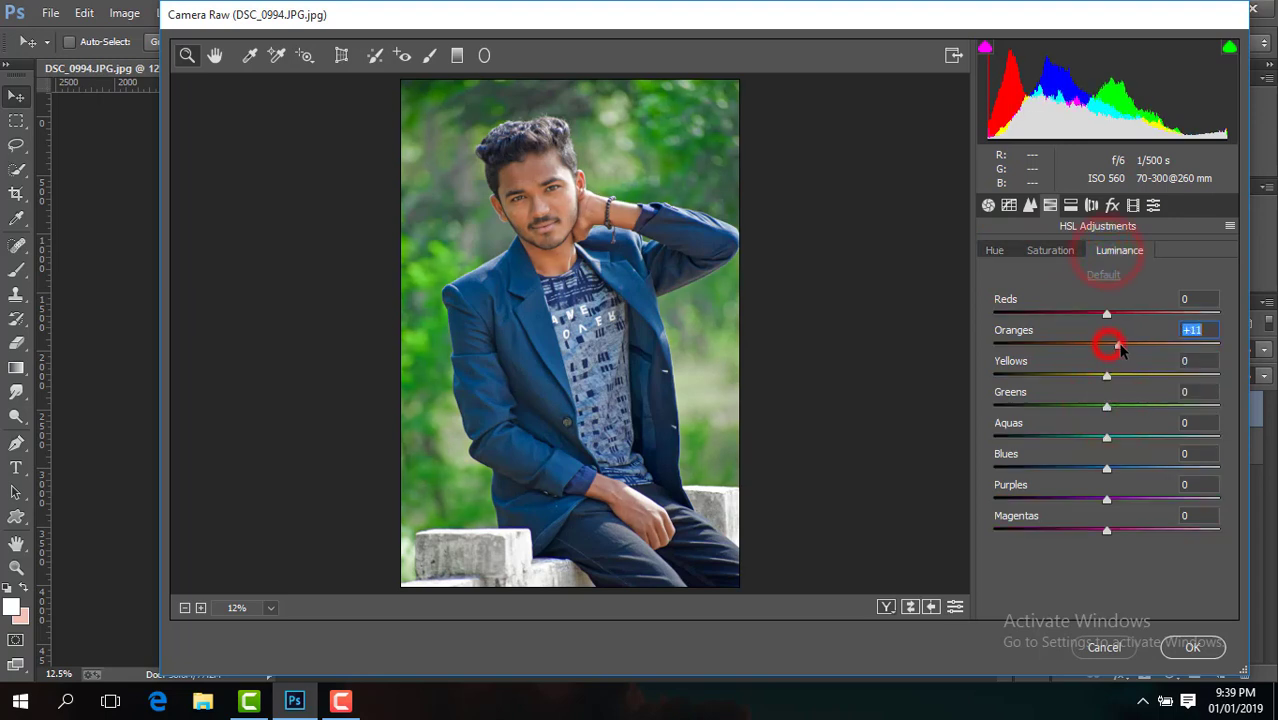
pyautogui.click(1068, 251)
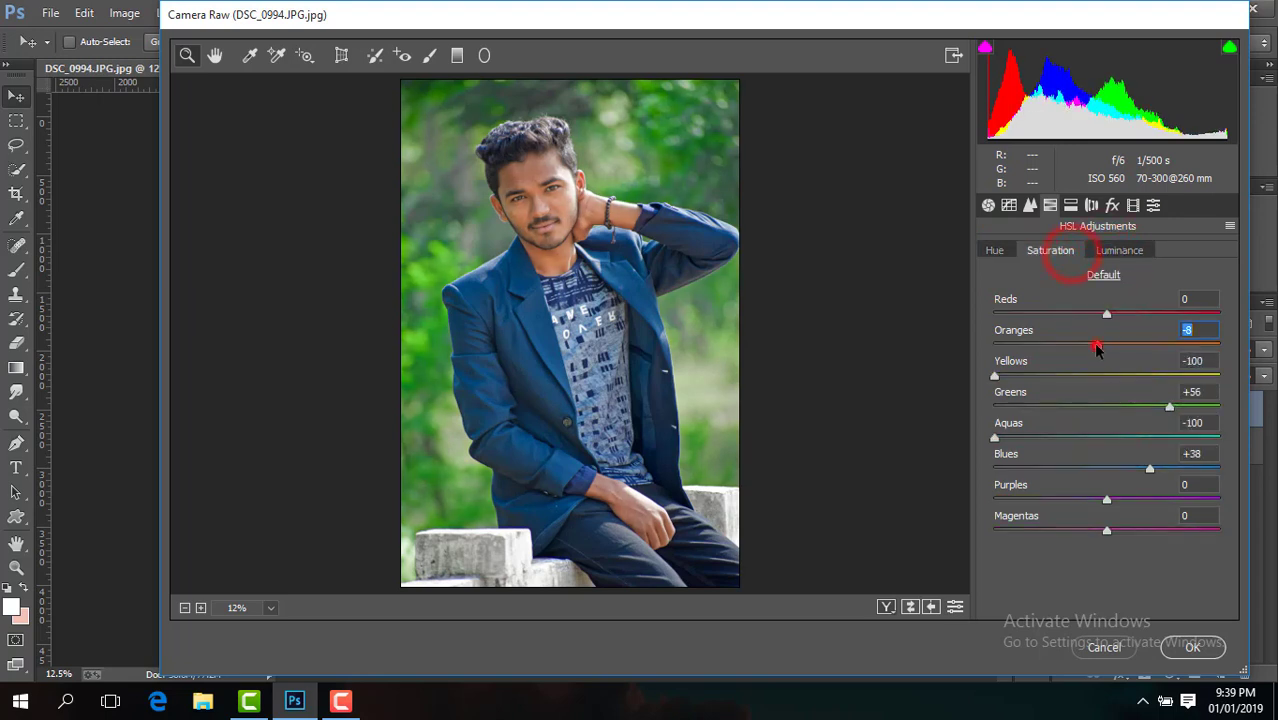
pyautogui.click(203, 701)
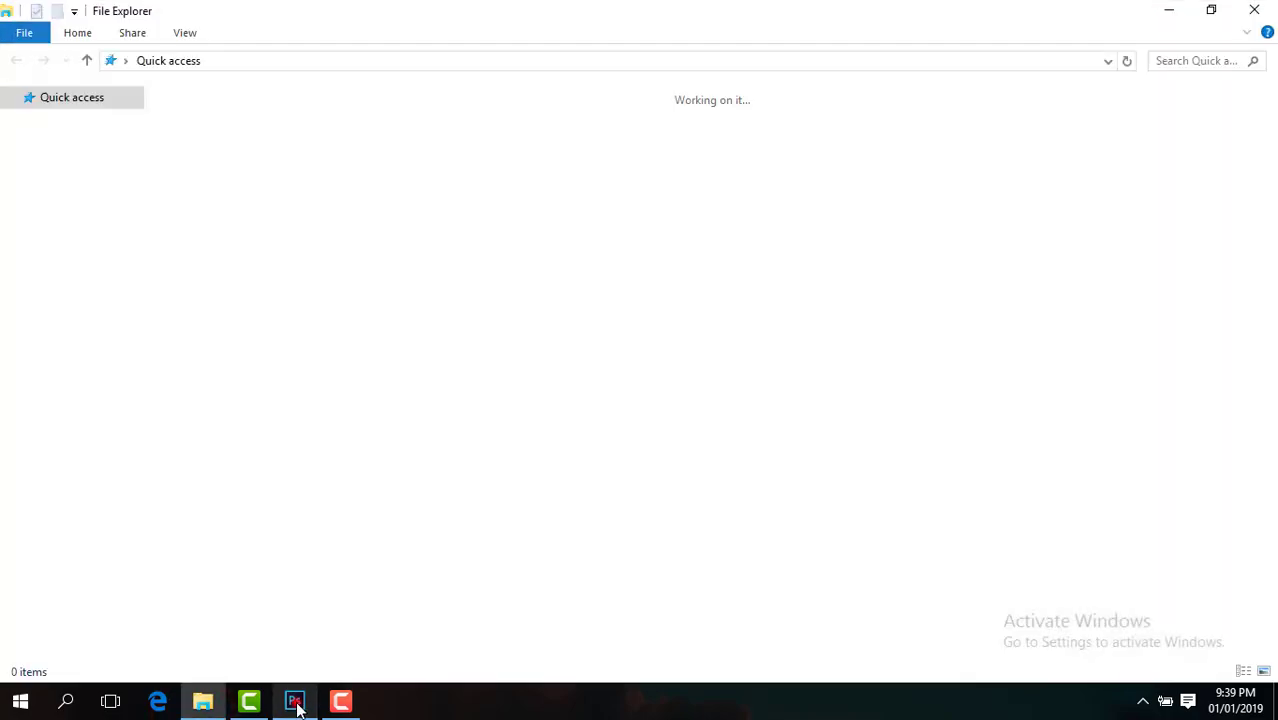
pyautogui.click(296, 703)
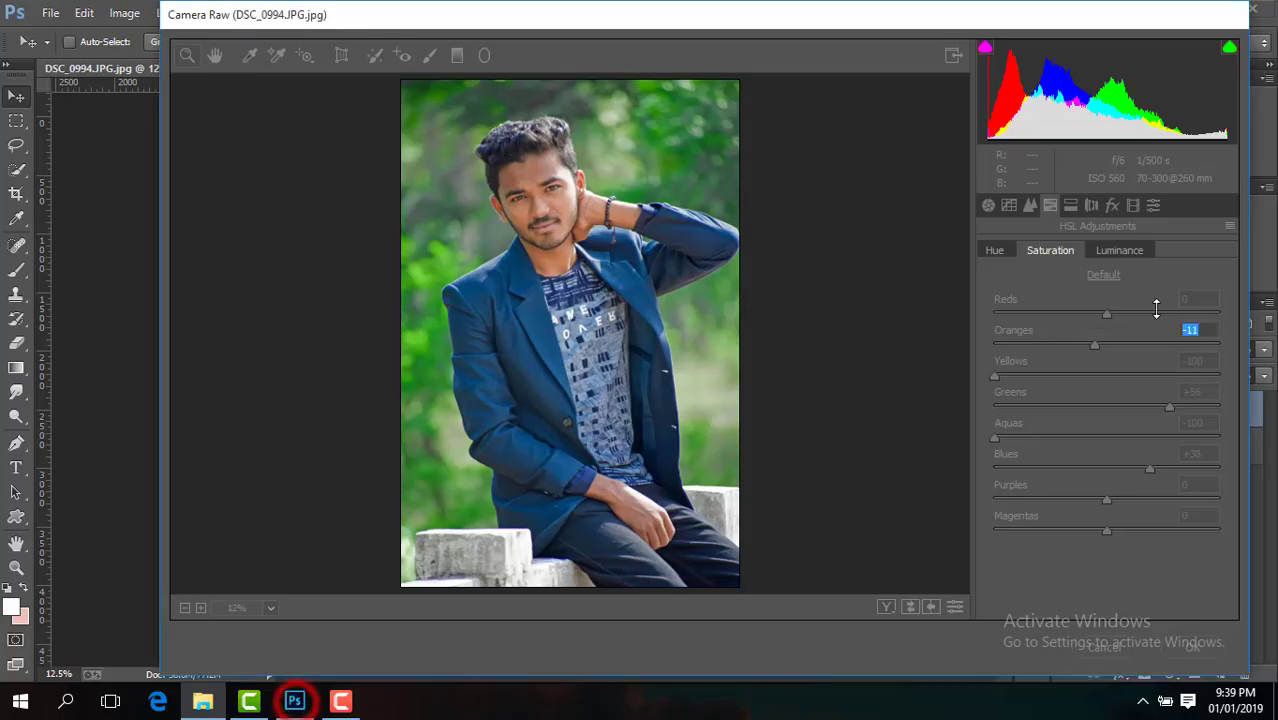
pyautogui.click(1030, 206)
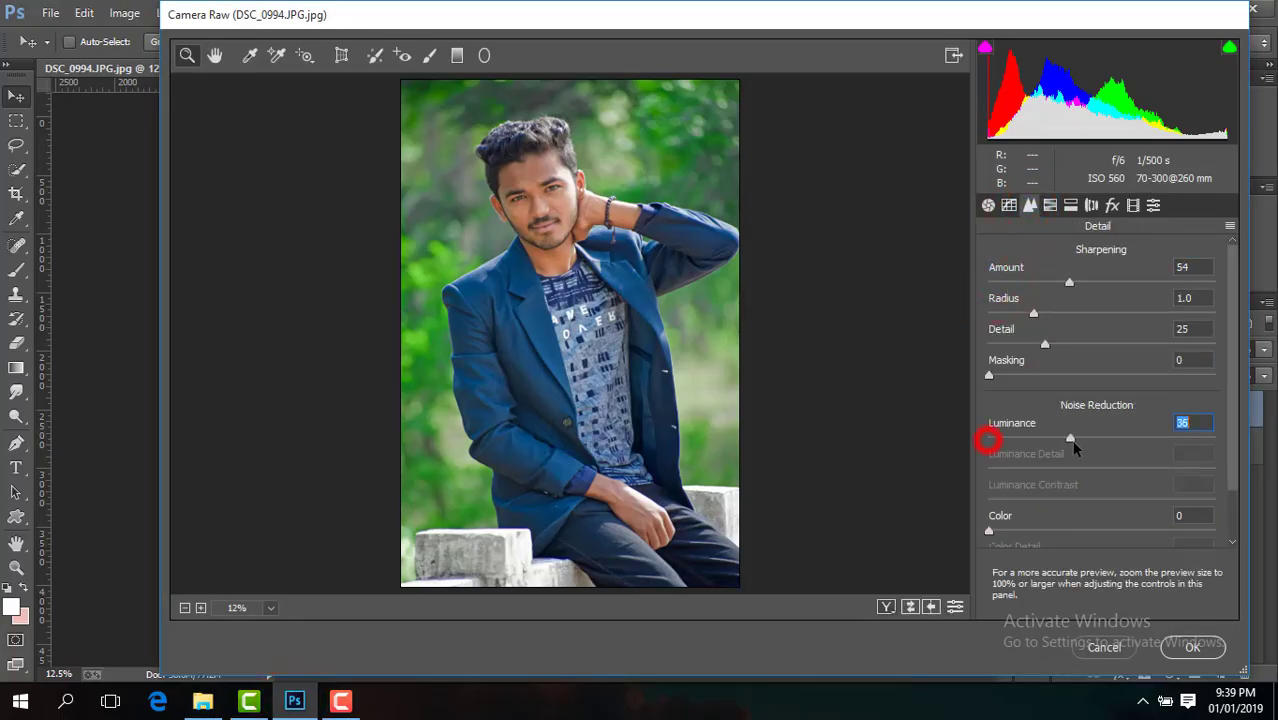
# Add a -23 post-crop vignette and apply the Camera Raw filter to Layer 1
pyautogui.click(1113, 206)
pyautogui.moveTo(1107, 450); pyautogui.dragTo(1080, 448)
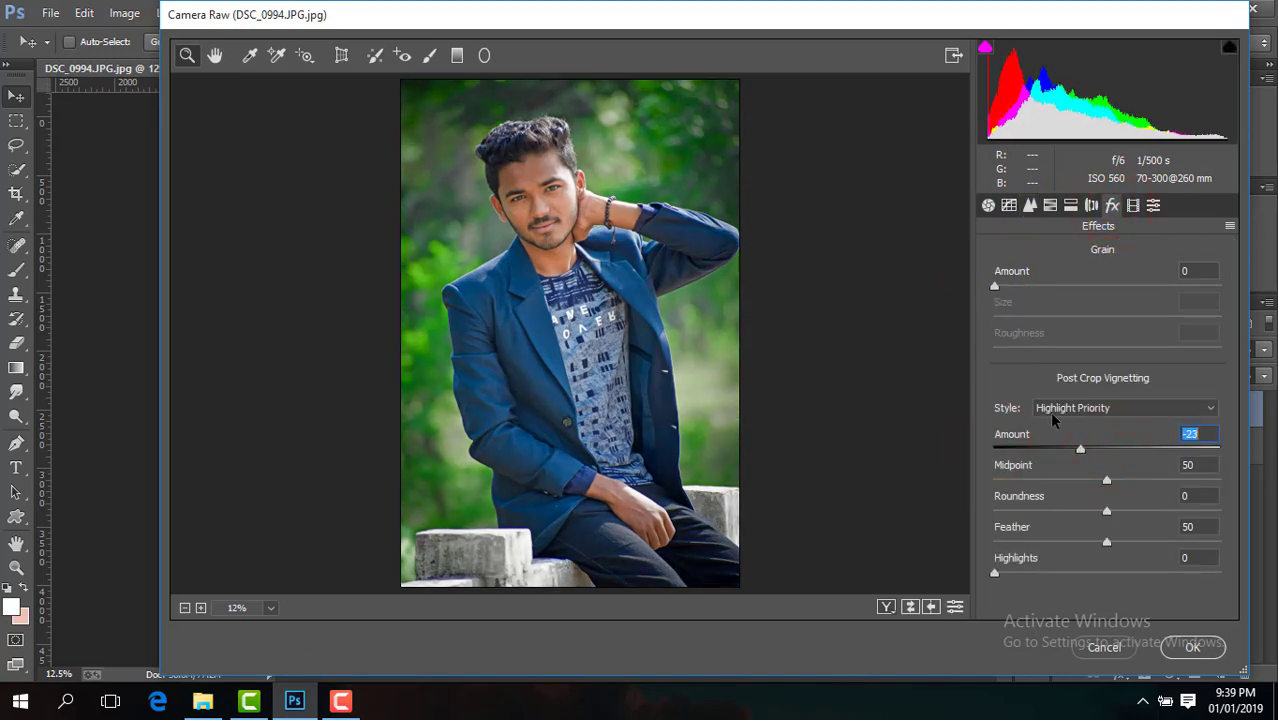
pyautogui.click(1191, 647)
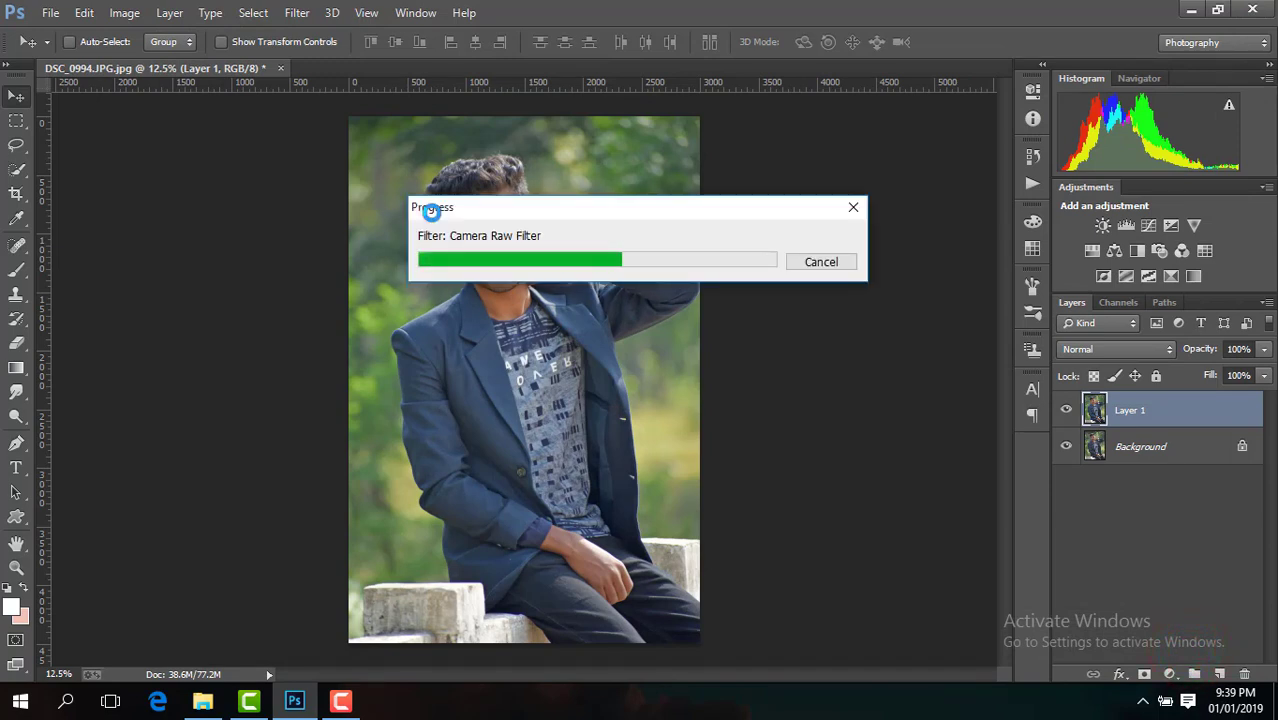
pyautogui.click(1065, 410)
pyautogui.click(1065, 410)
# Duplicate Layer 1 and reopen the Camera Raw filter on the copy
pyautogui.click(1066, 412)
pyautogui.click(1066, 412)
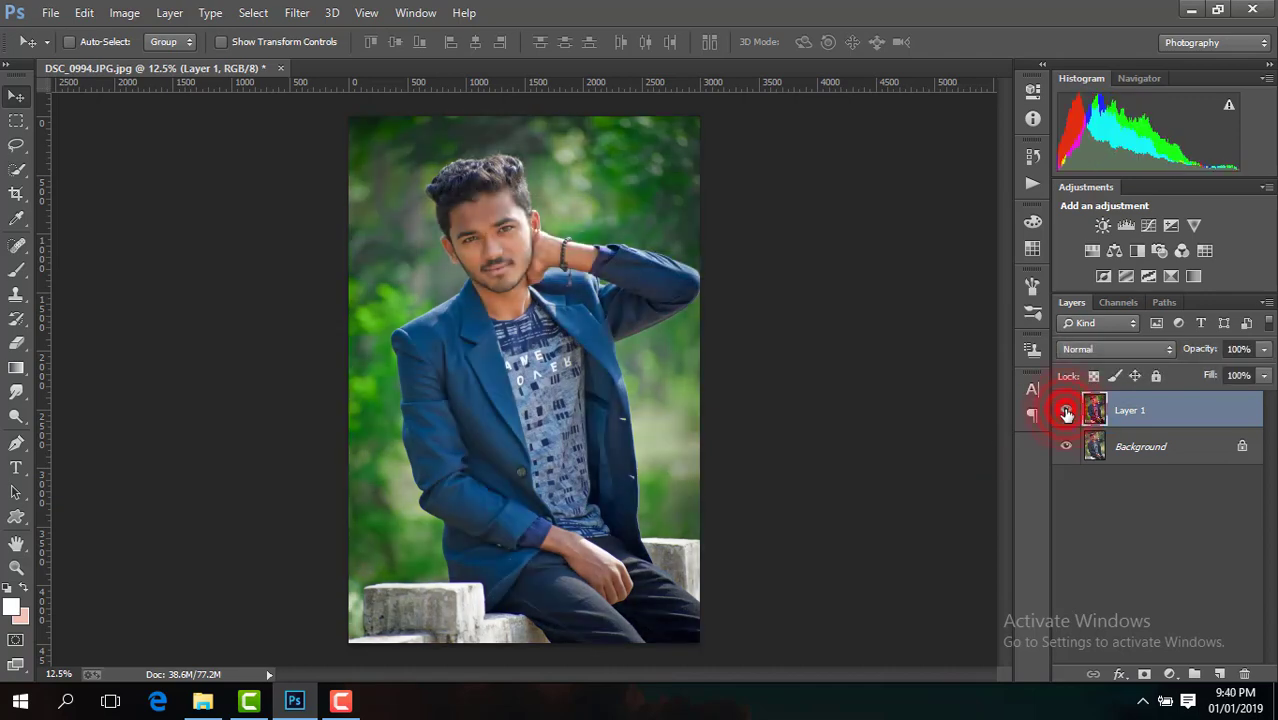
pyautogui.hotkey('ctrl', 'j')
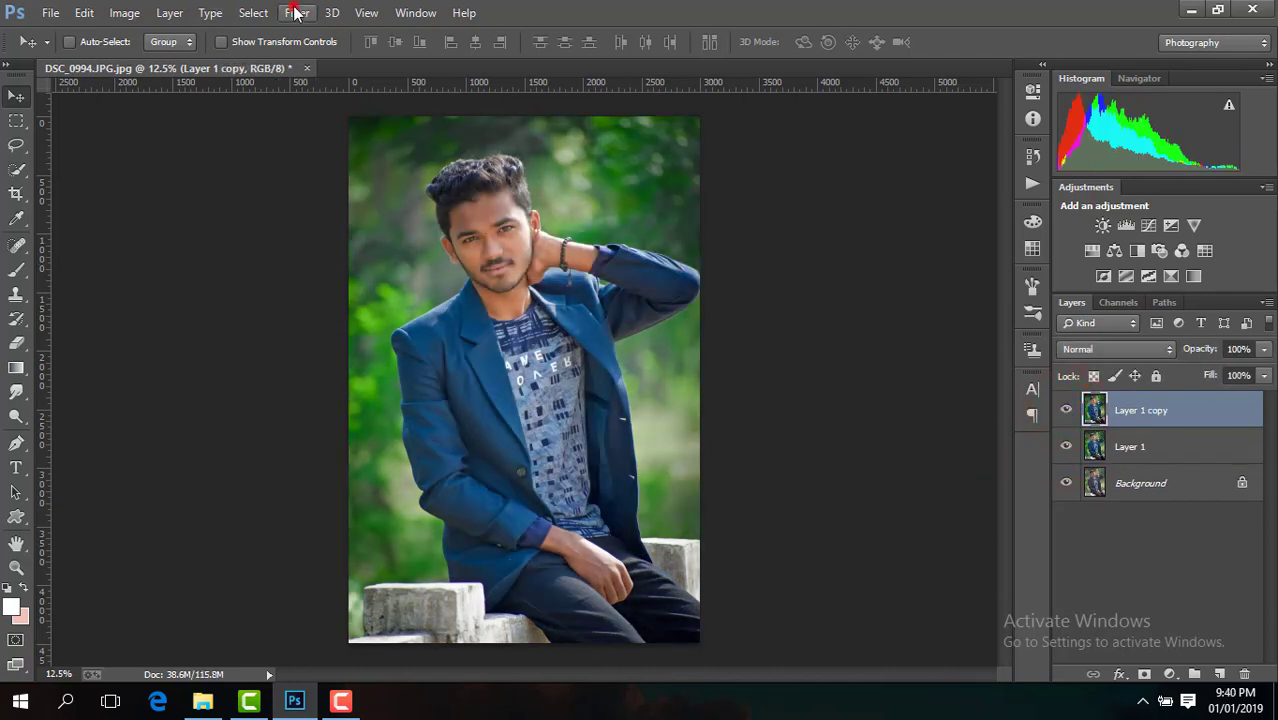
pyautogui.click(295, 12)
pyautogui.click(393, 126)
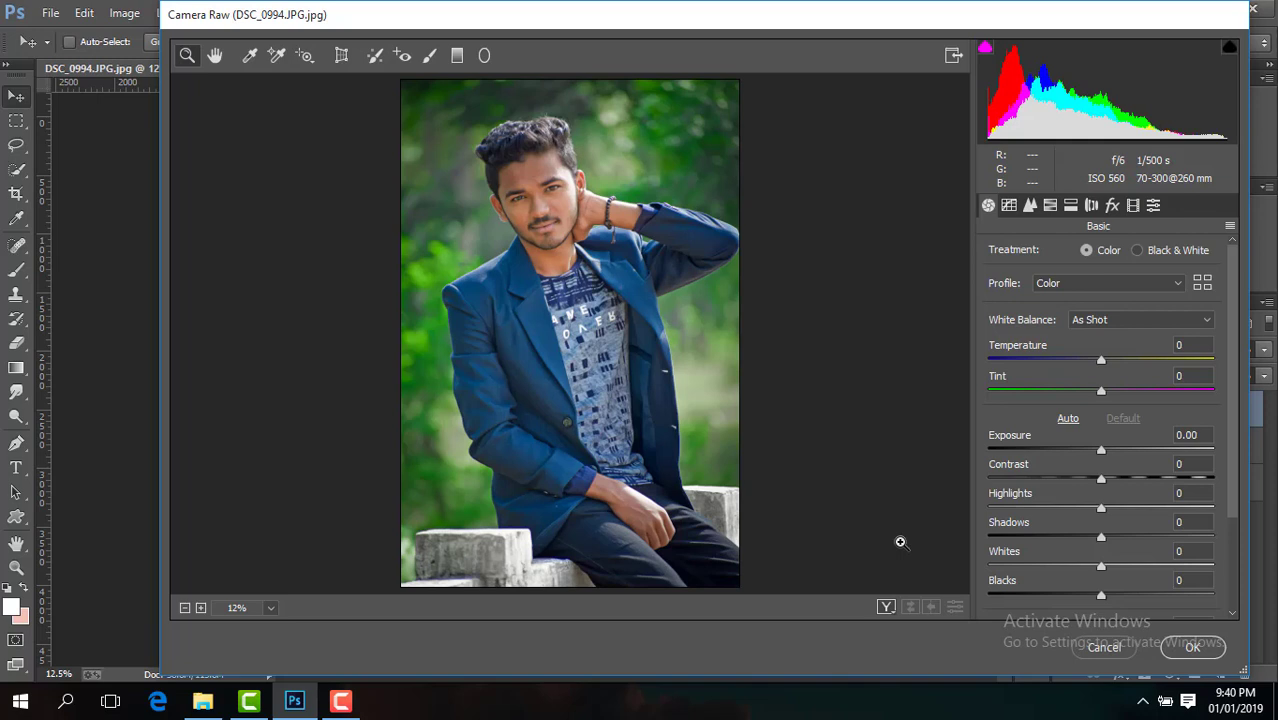
# Set Temperature +5, Exposure +0.15, Contrast +19, Blacks -13, Clarity +15, Dehaze -3, Vibrance +18
pyautogui.click(255, 705)
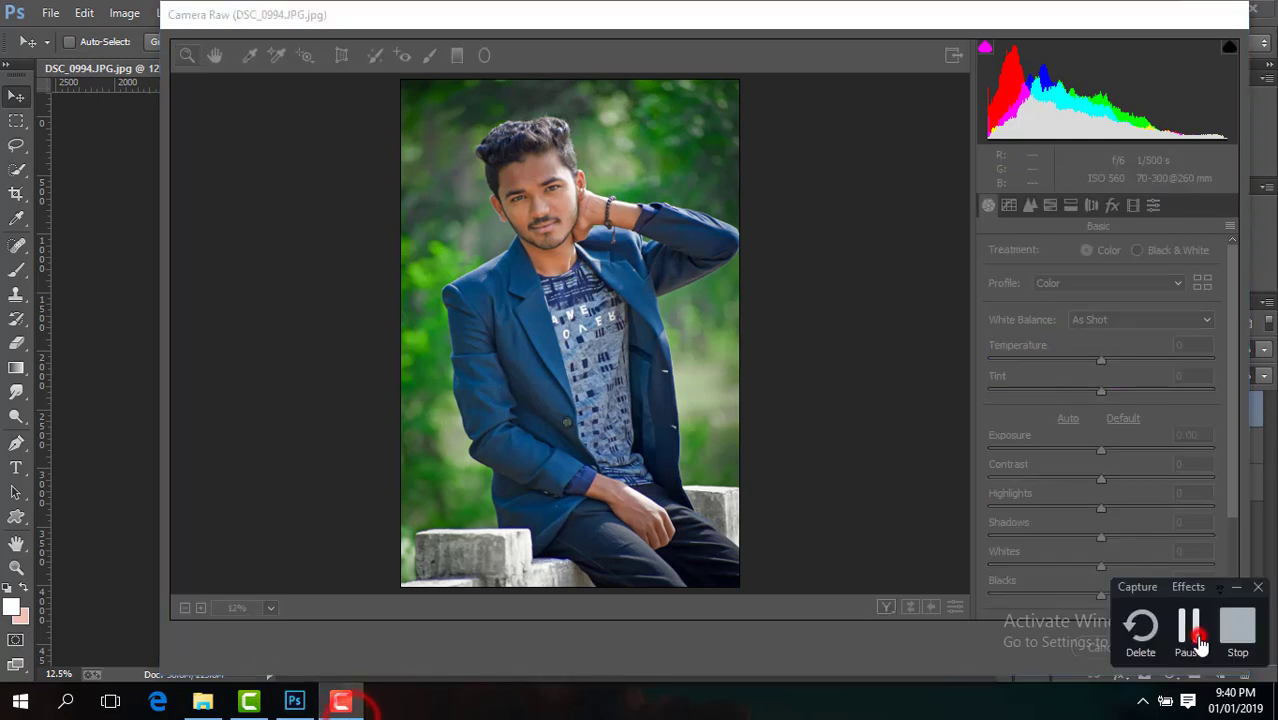
pyautogui.click(1194, 632)
pyautogui.moveTo(1100, 450); pyautogui.dragTo(1126, 487)
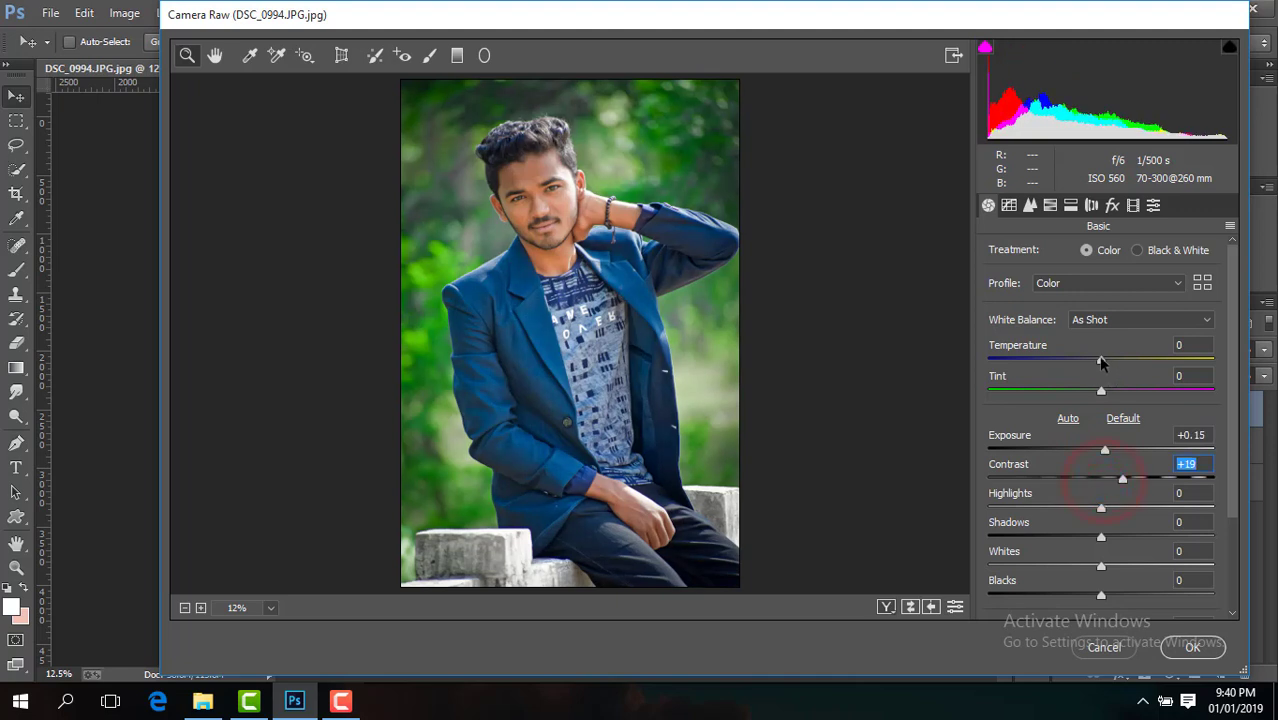
pyautogui.moveTo(1101, 363); pyautogui.dragTo(1106, 363)
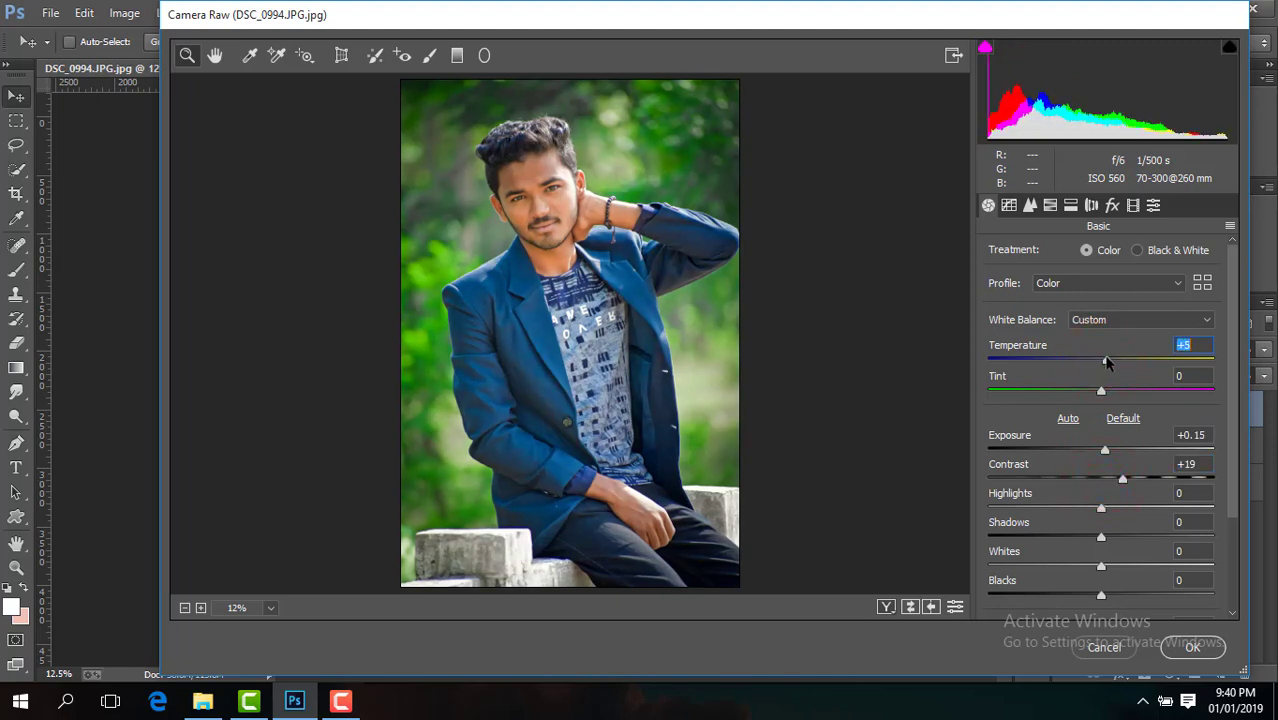
pyautogui.moveTo(1101, 596); pyautogui.dragTo(1087, 596)
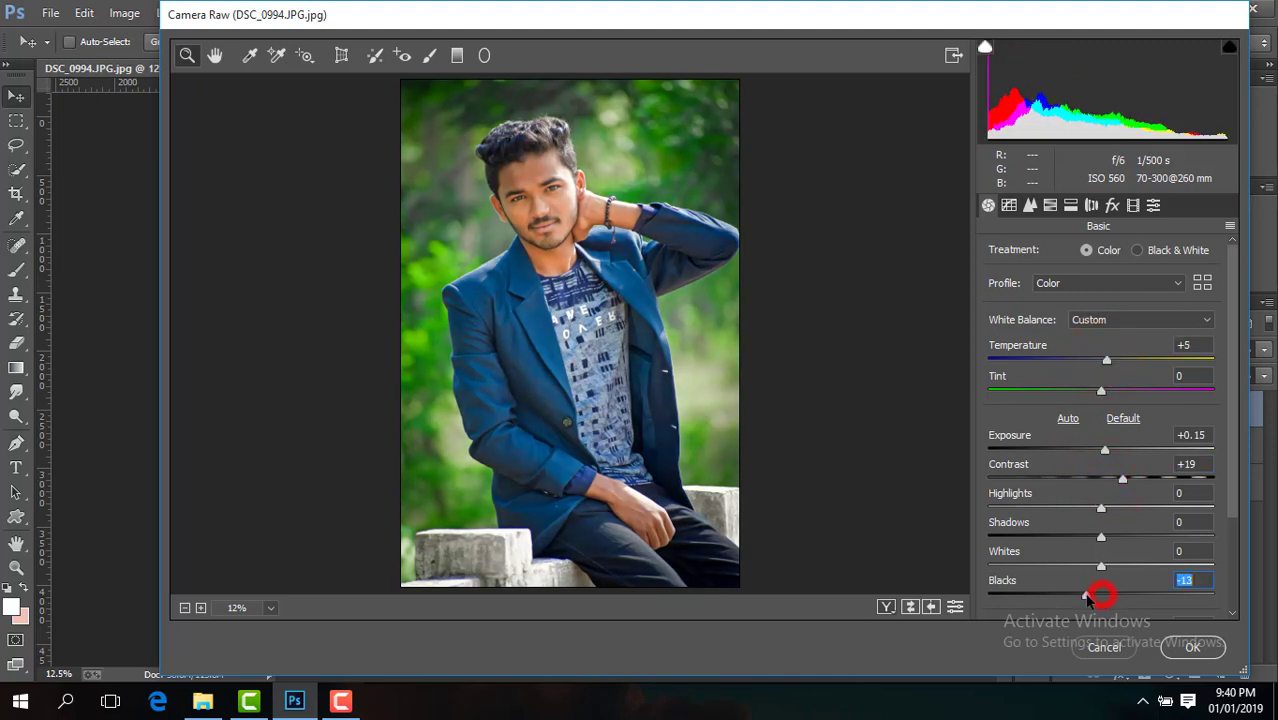
pyautogui.click(1232, 488)
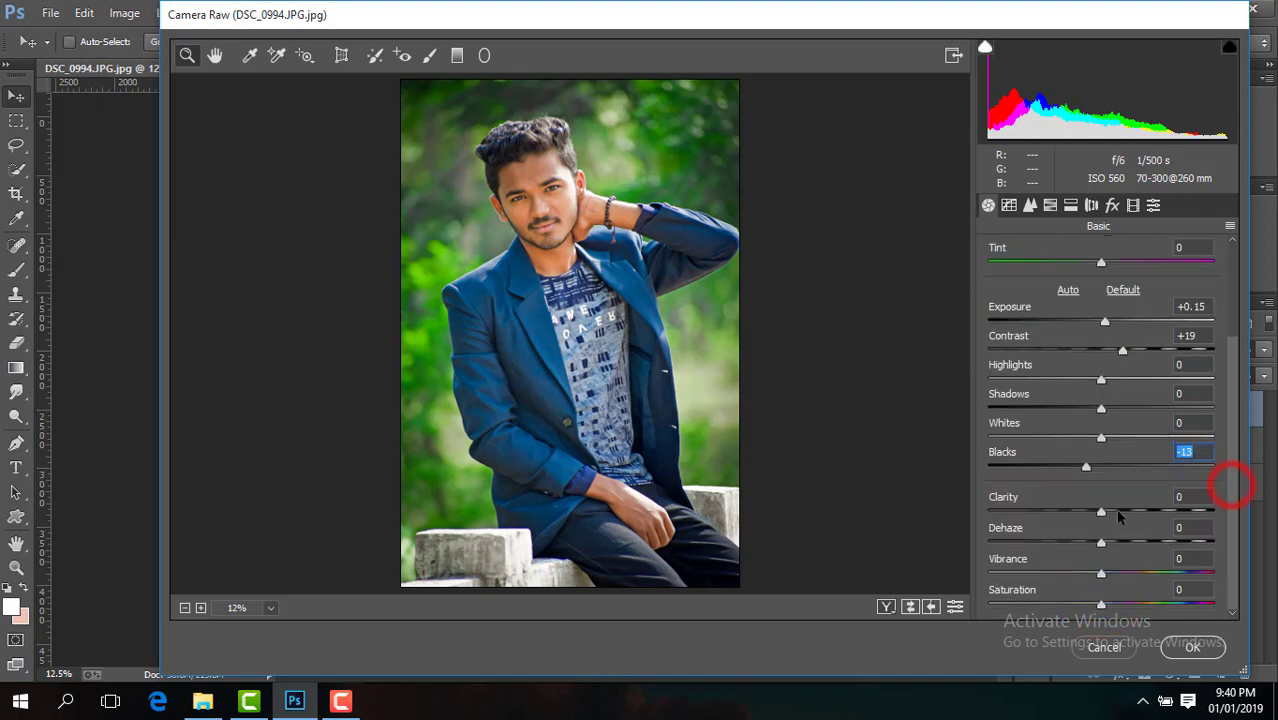
pyautogui.moveTo(1101, 573); pyautogui.dragTo(1122, 578)
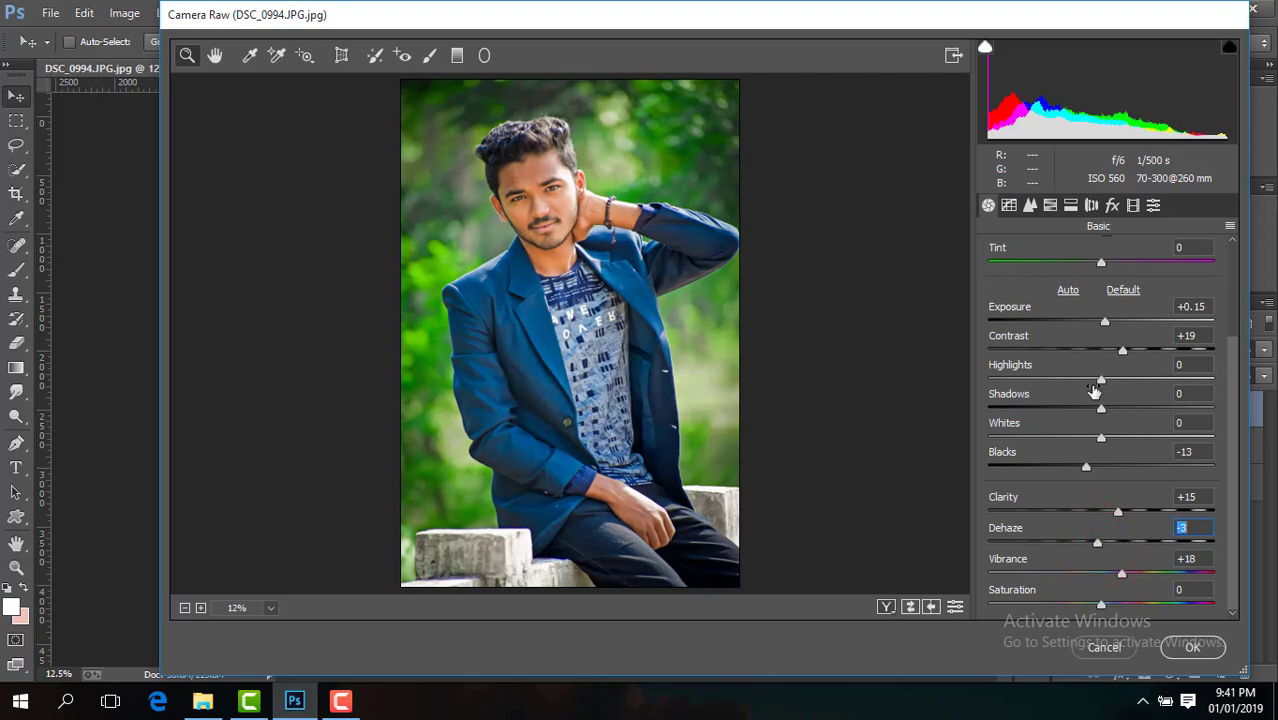
# Boost green and yellow saturation and slightly brighten the oranges' luminance
pyautogui.click(1050, 205)
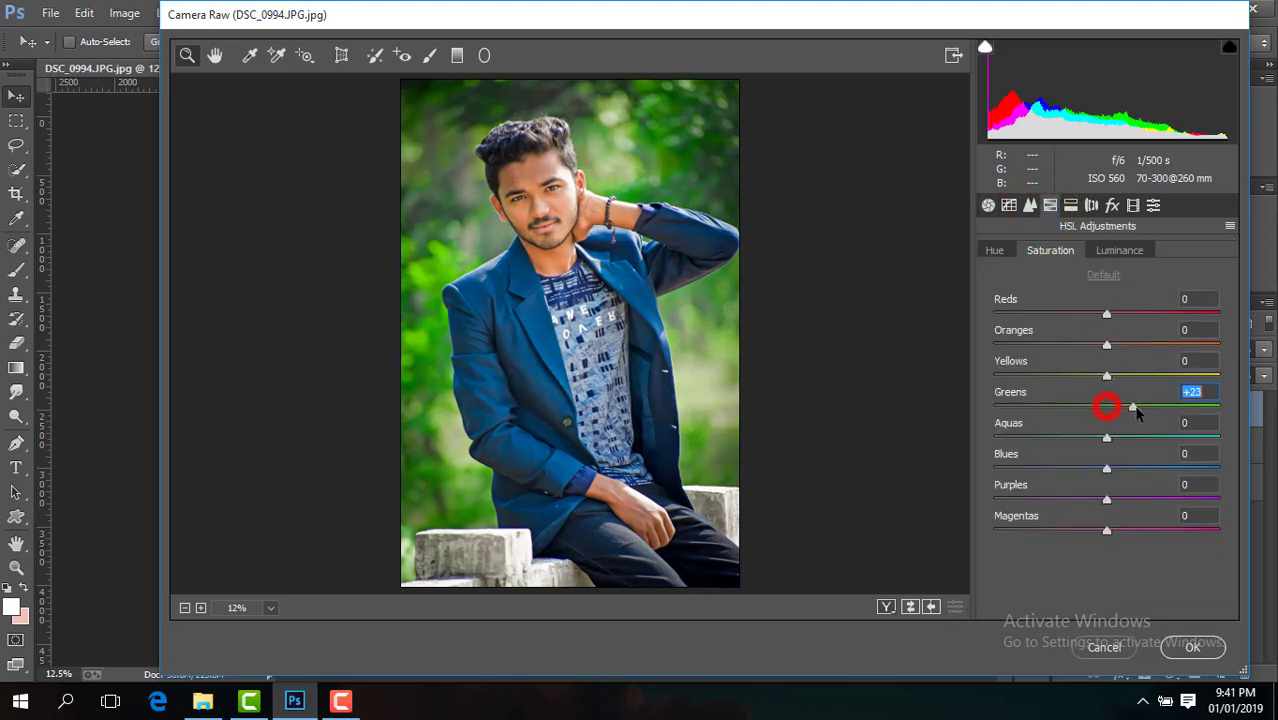
pyautogui.moveTo(1137, 412)
pyautogui.mouseDown()
pyautogui.moveTo(1155, 408)
pyautogui.moveTo(1131, 377)
pyautogui.mouseUp()
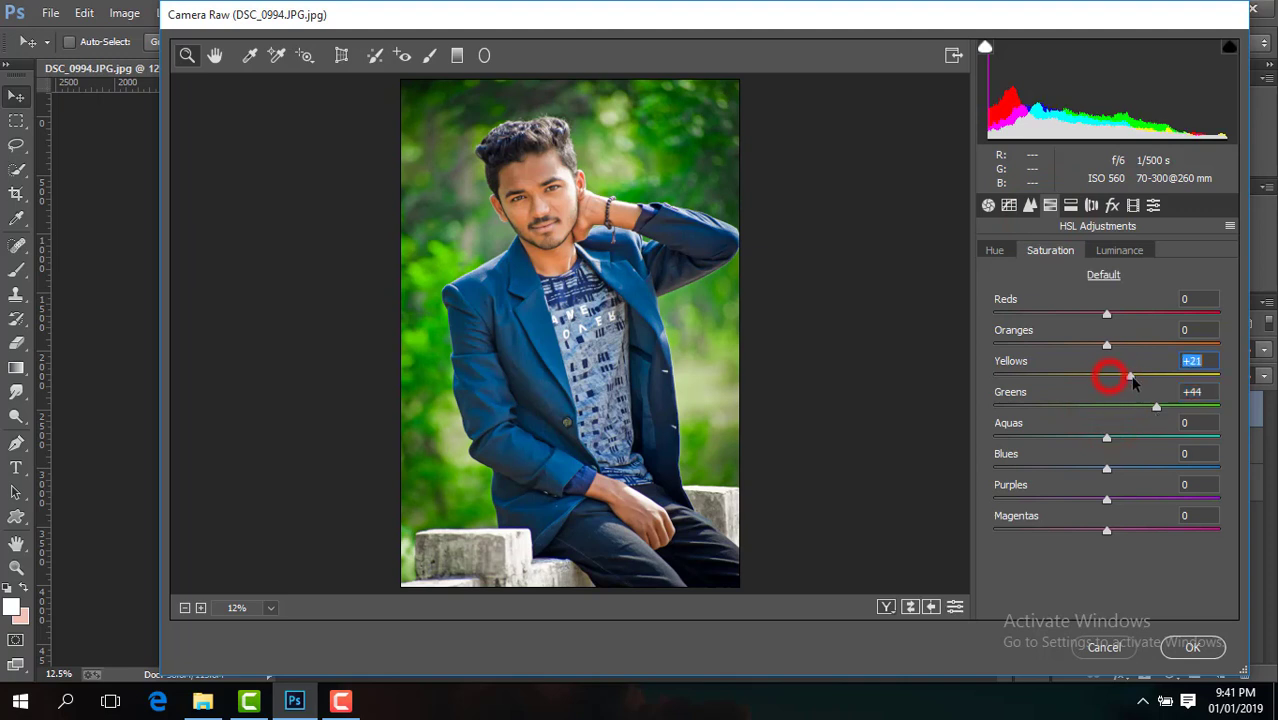
pyautogui.click(1119, 251)
pyautogui.moveTo(1107, 346); pyautogui.dragTo(1113, 350)
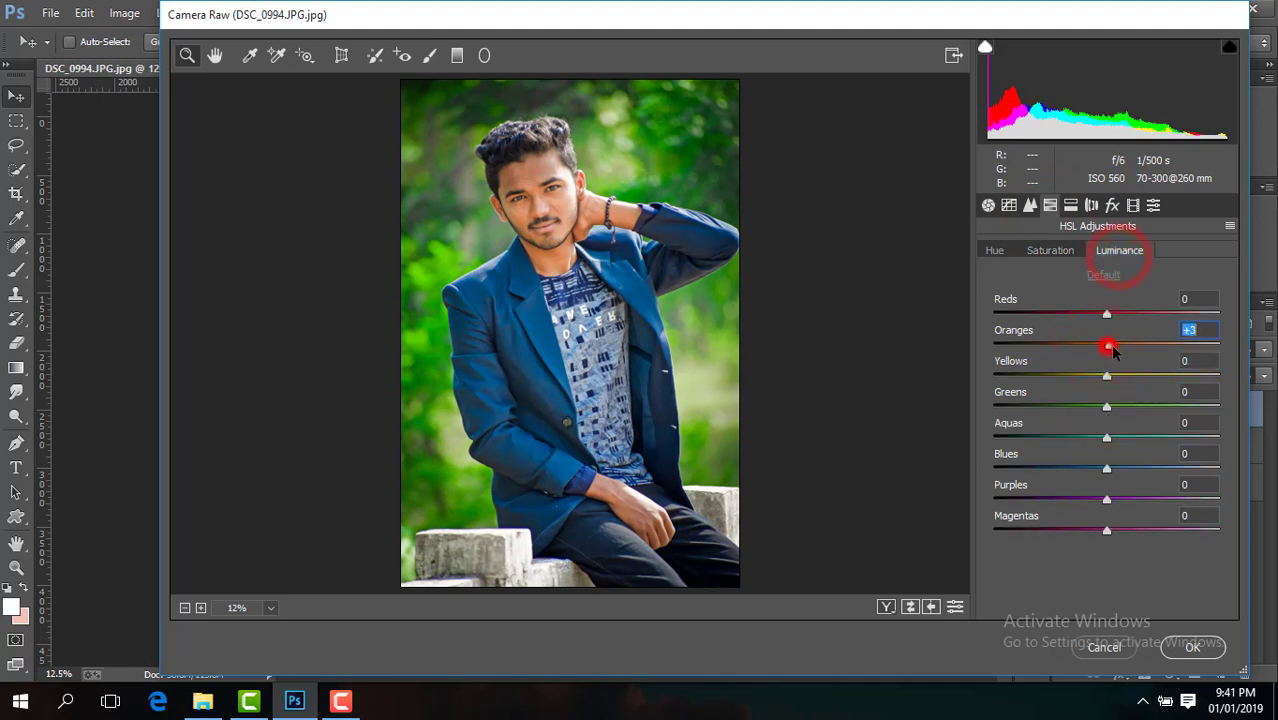
pyautogui.click(1029, 206)
pyautogui.click(989, 284)
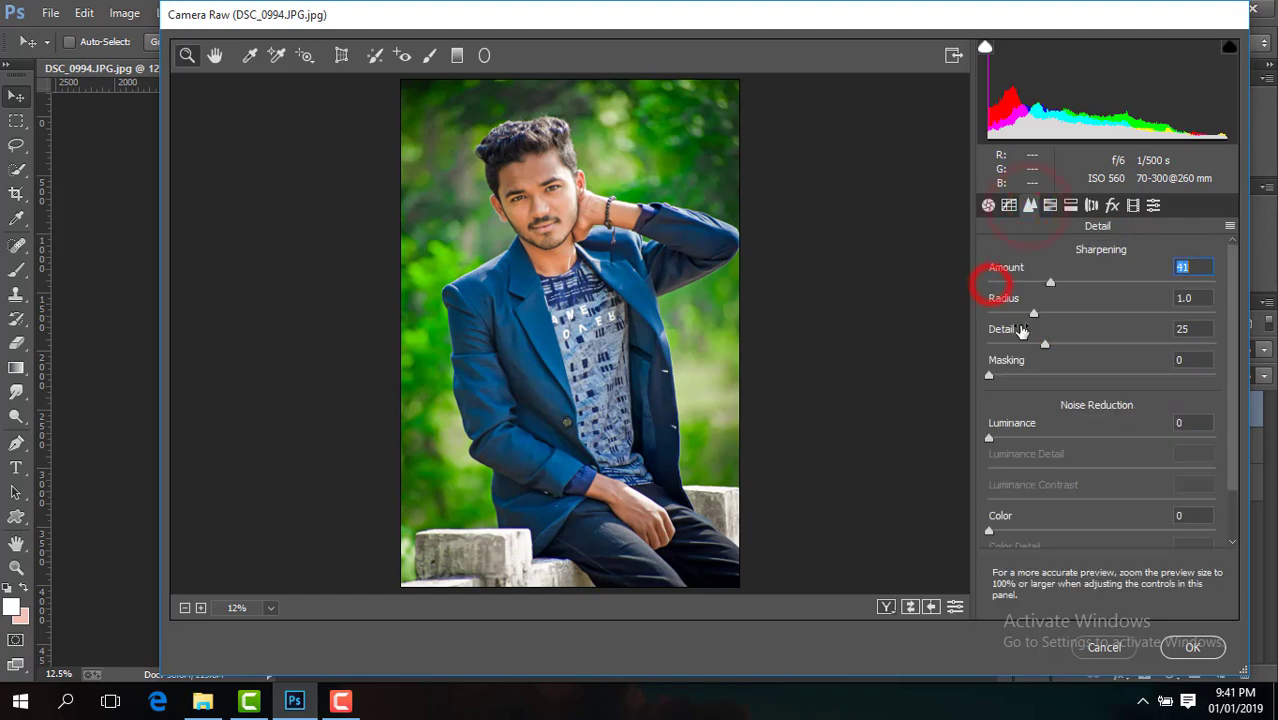
pyautogui.click(989, 438)
# Raise Blues and lower Aquas saturation, add a slight vignette, and apply Camera Raw
pyautogui.click(1050, 205)
pyautogui.click(1059, 250)
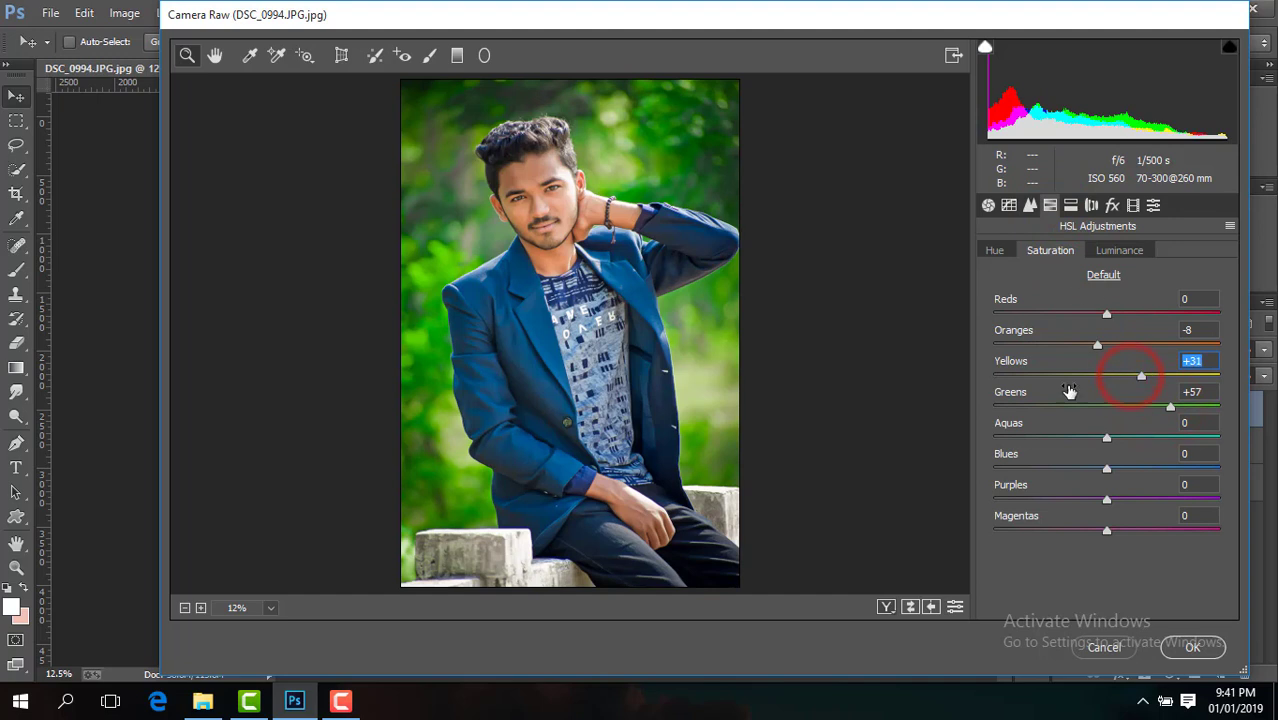
pyautogui.moveTo(1106, 470); pyautogui.dragTo(1160, 472)
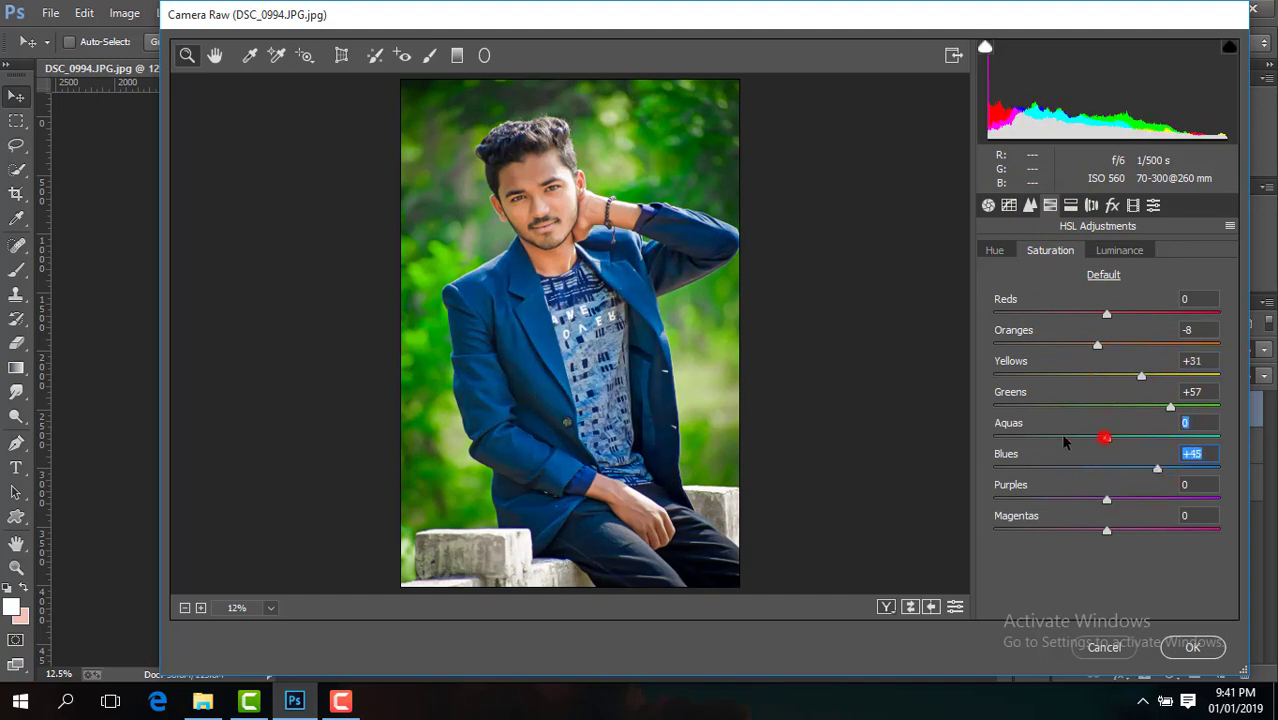
pyautogui.moveTo(1064, 441); pyautogui.dragTo(983, 441)
pyautogui.click(1112, 205)
pyautogui.moveTo(1106, 448); pyautogui.dragTo(1101, 450)
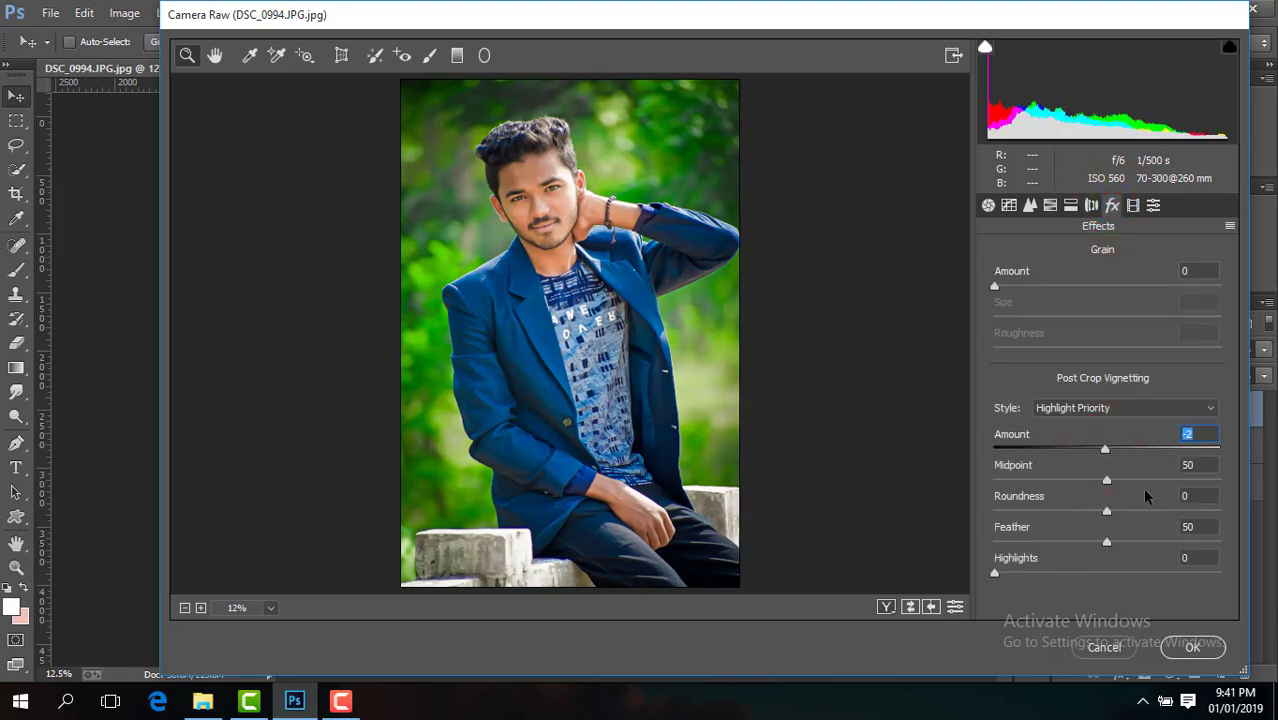
pyautogui.click(1192, 647)
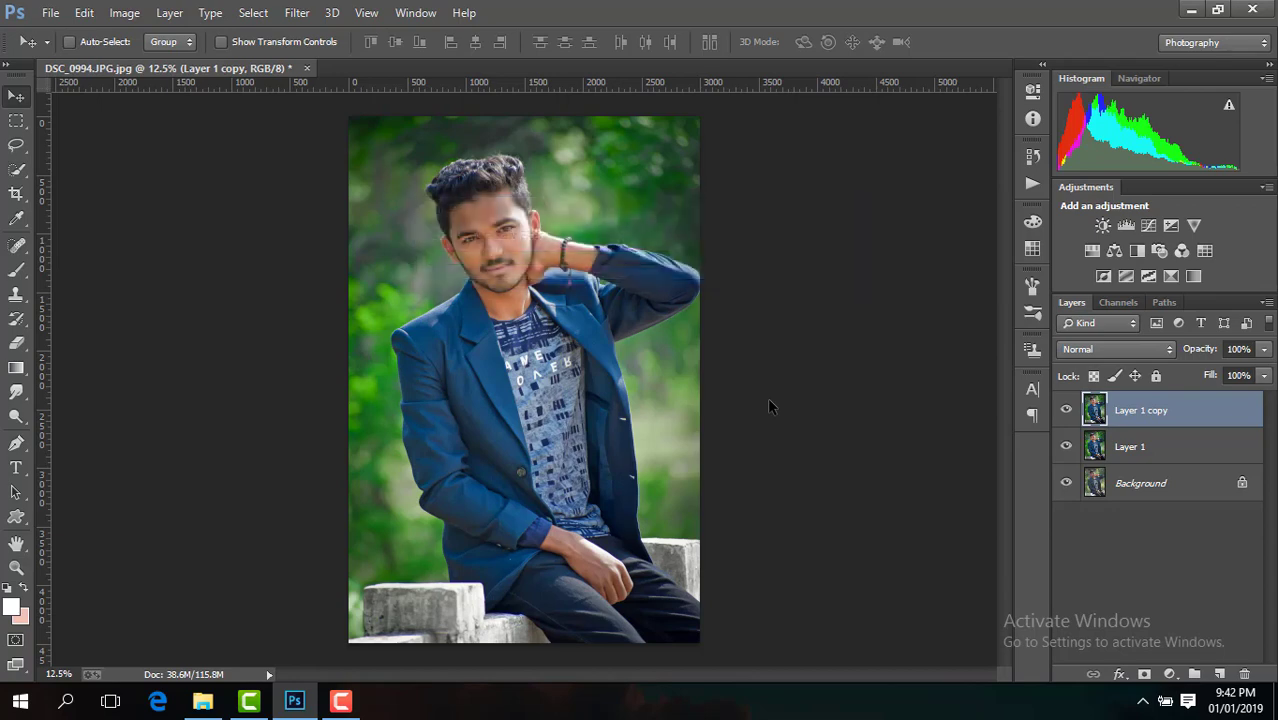
# Merge all visible layers into a single Background layer and fit the photo in view
pyautogui.click(1067, 416)
pyautogui.click(1067, 416)
pyautogui.rightClick(1134, 410)
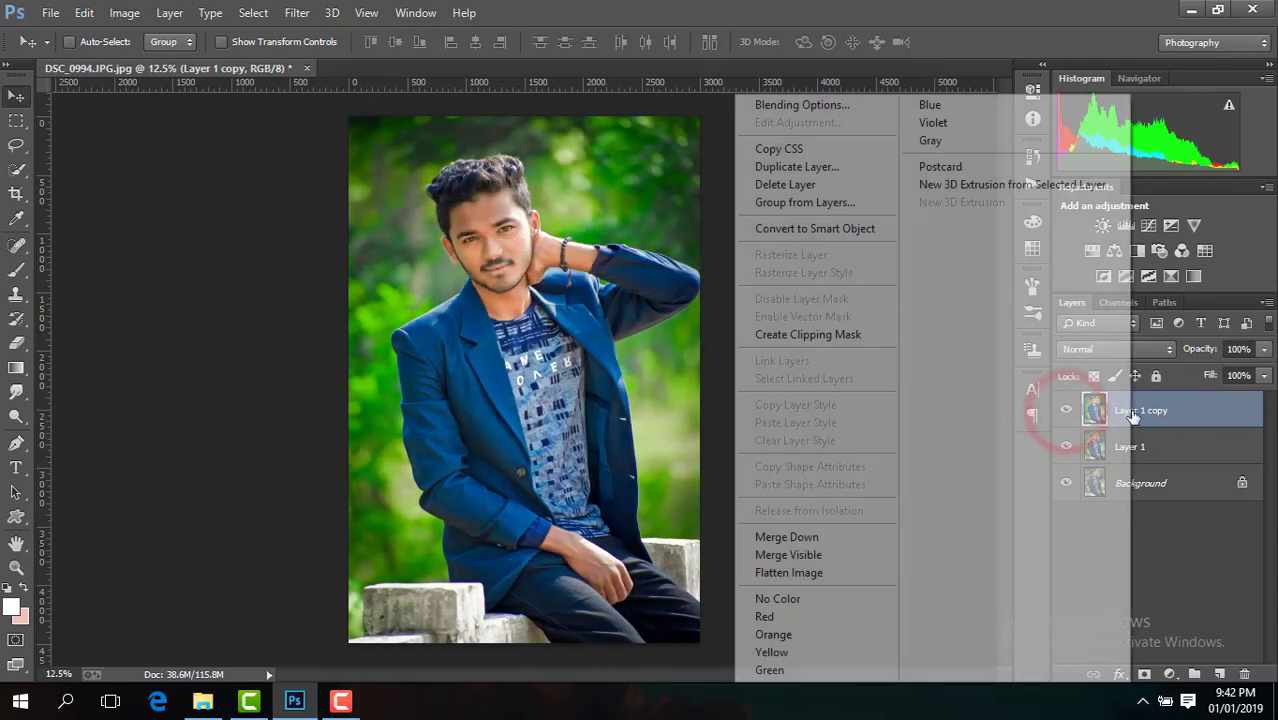
pyautogui.click(830, 555)
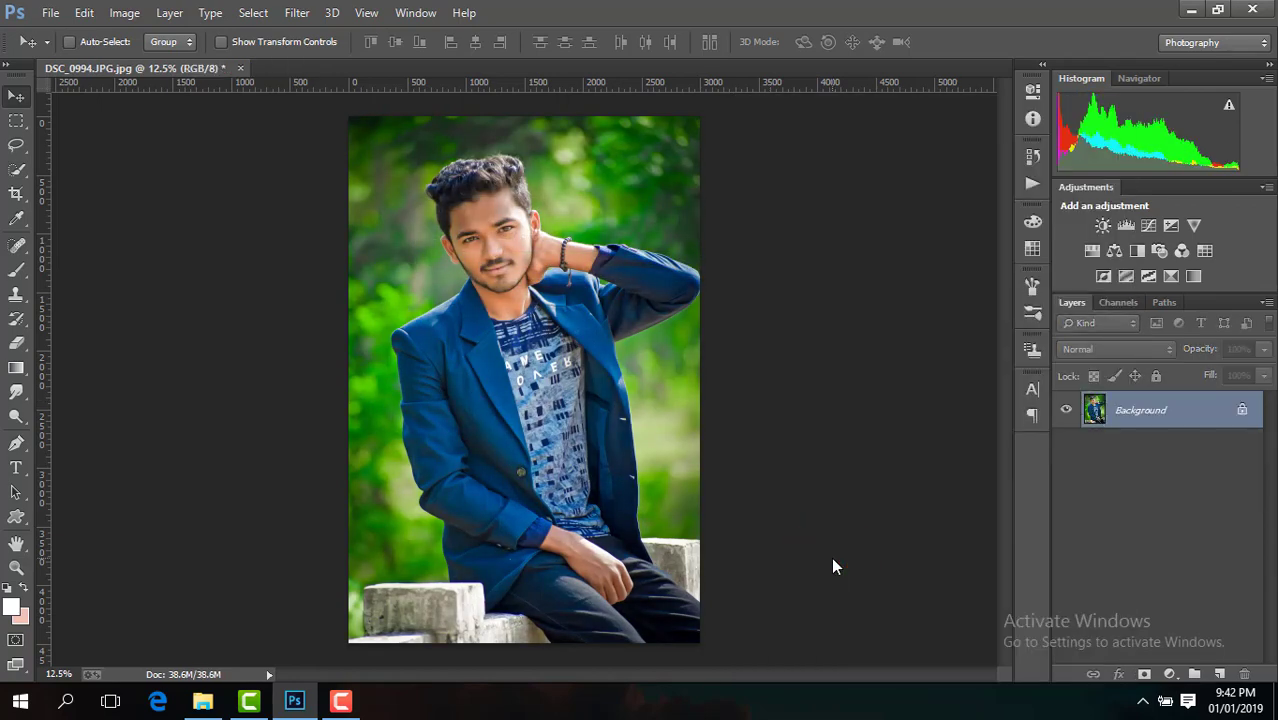
pyautogui.hotkey('ctrl', '-')
pyautogui.hotkey('ctrl', '-')
pyautogui.hotkey('ctrl', '0')
# Duplicate the merged photo and add an empty Layer 2 above it
pyautogui.hotkey('ctrl', '+')
pyautogui.hotkey('ctrl', '+')
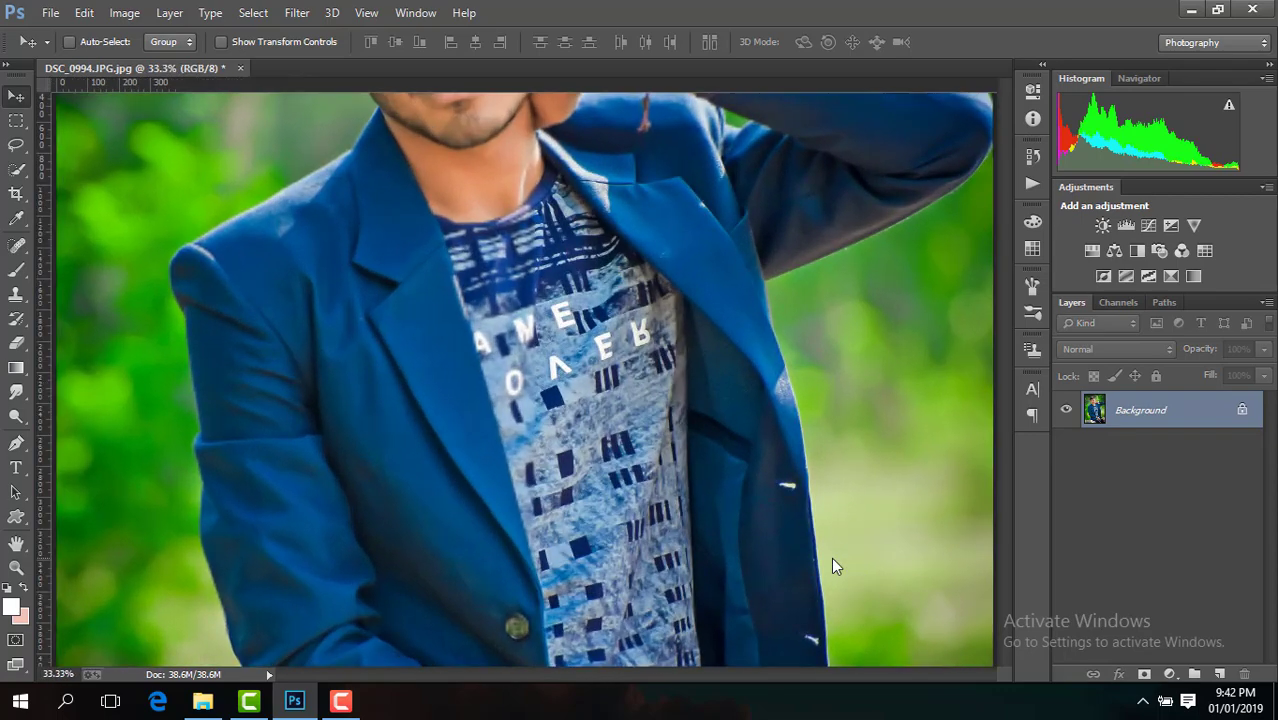
pyautogui.hotkey('ctrl', '+')
pyautogui.hotkey('ctrl', 'j')
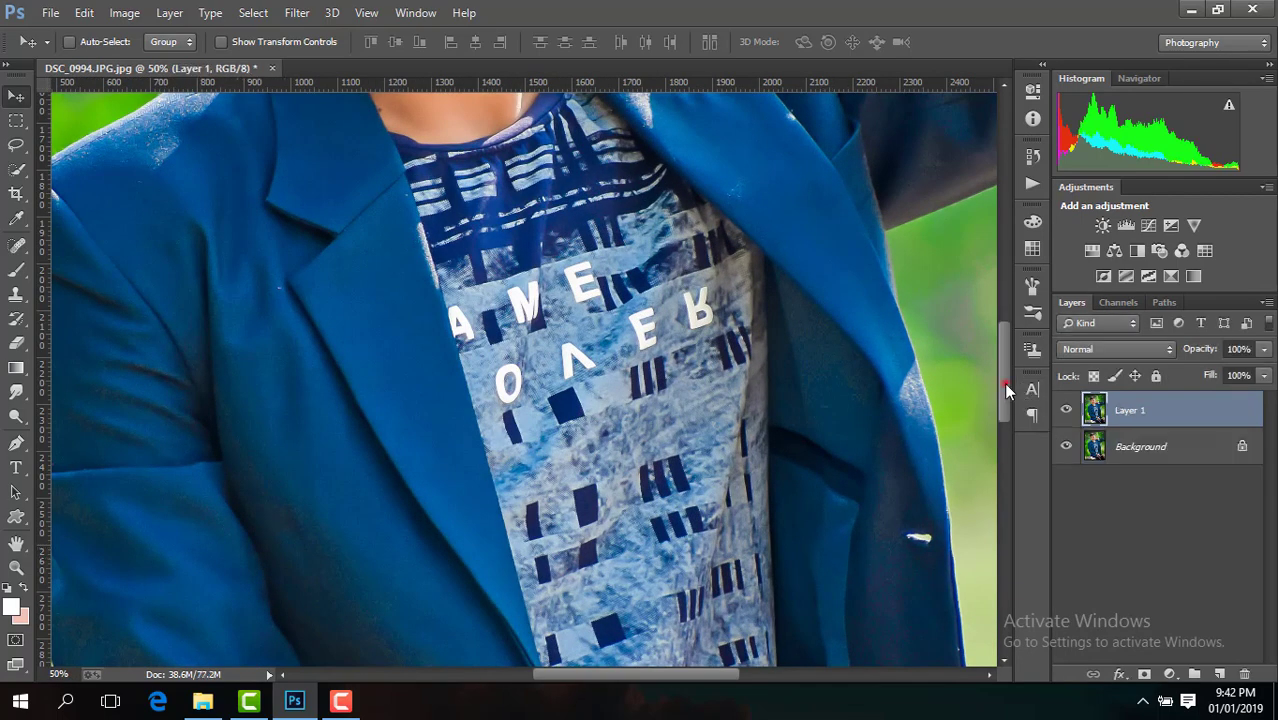
pyautogui.moveTo(1007, 390); pyautogui.dragTo(994, 298)
pyautogui.moveTo(645, 676); pyautogui.dragTo(620, 680)
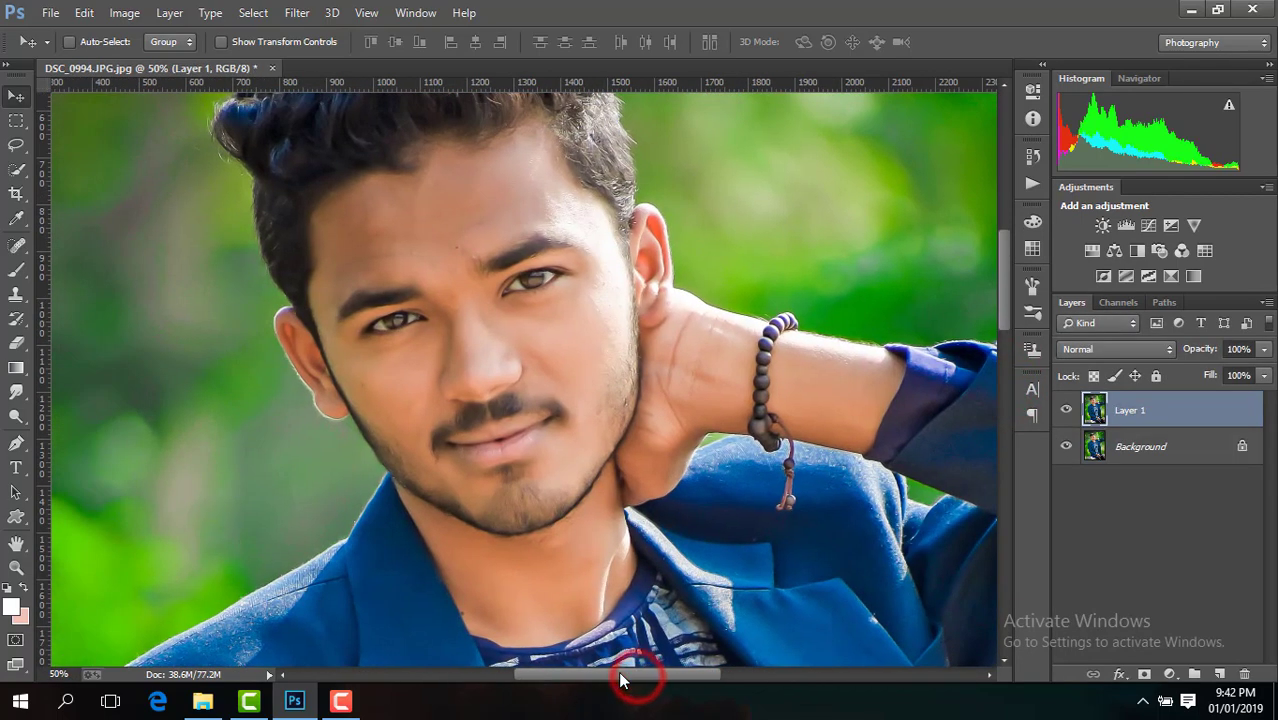
pyautogui.moveTo(1008, 302); pyautogui.dragTo(992, 275)
pyautogui.hotkey('ctrl', '+')
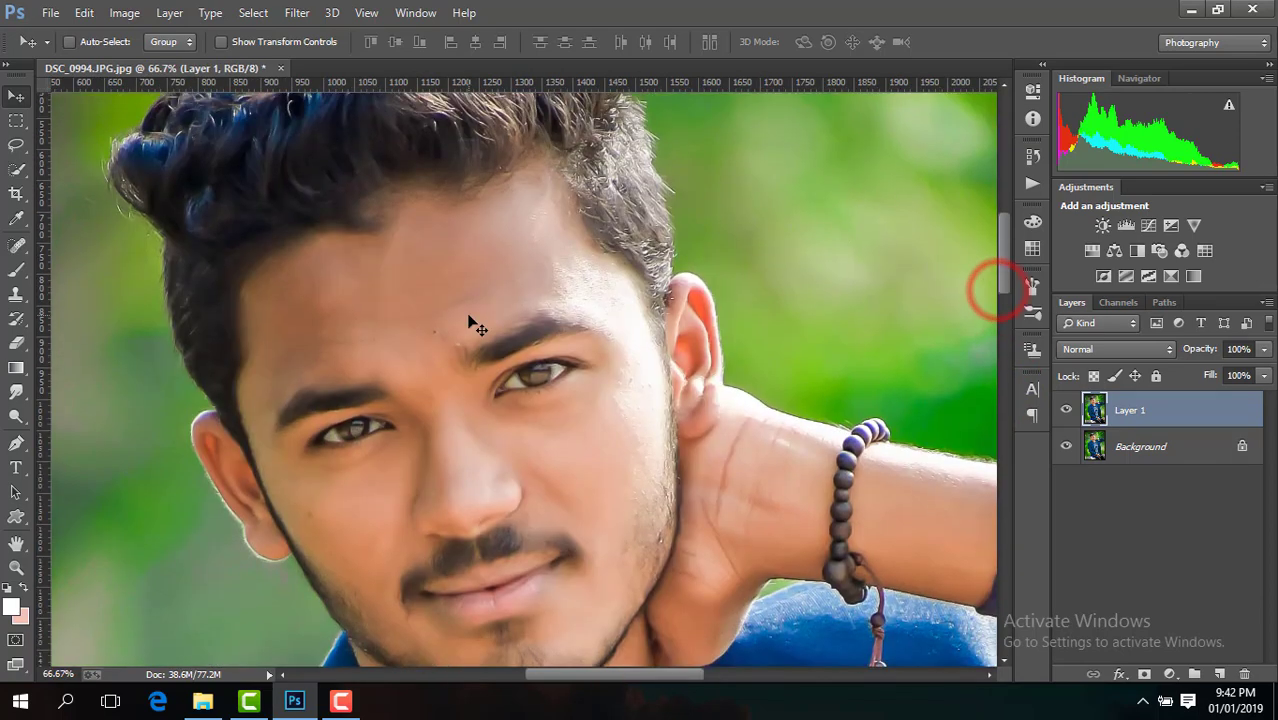
pyautogui.click(1218, 674)
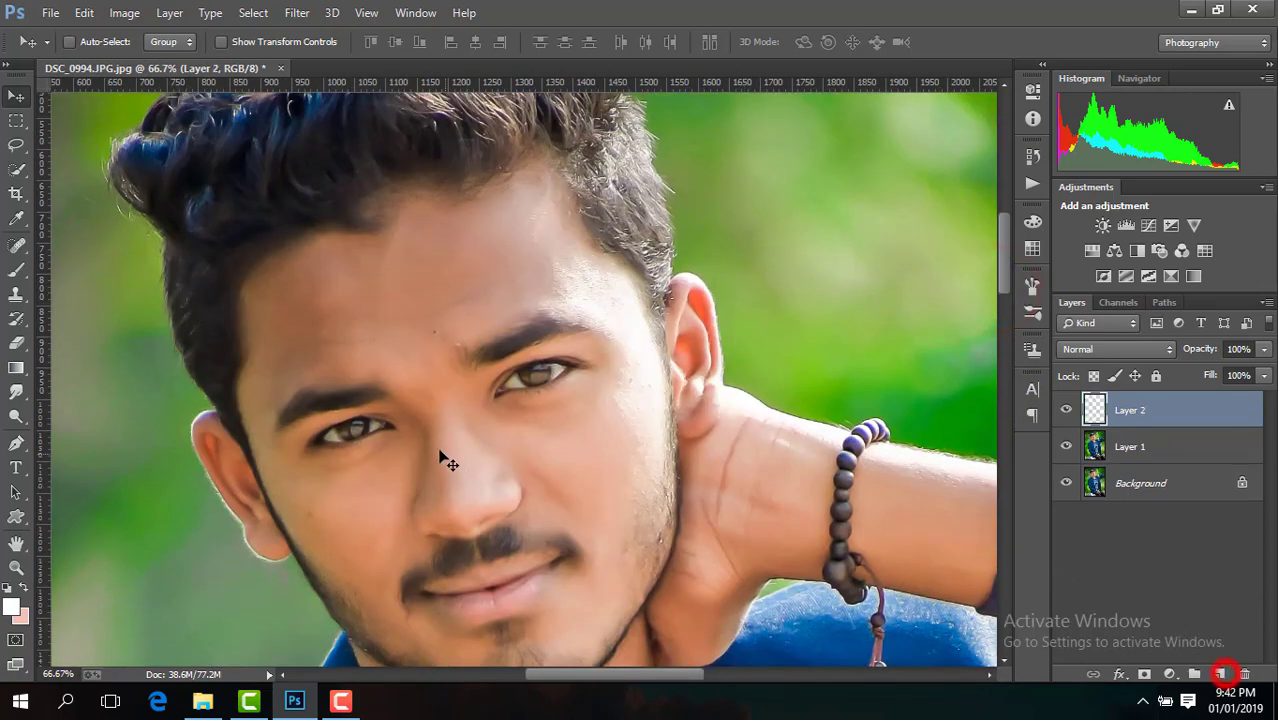
# Sample the skin tone from the nose and cheek with the Eyedropper, then swap colours
pyautogui.click(17, 280)
pyautogui.click(17, 219)
pyautogui.moveTo(497, 476); pyautogui.dragTo(493, 480)
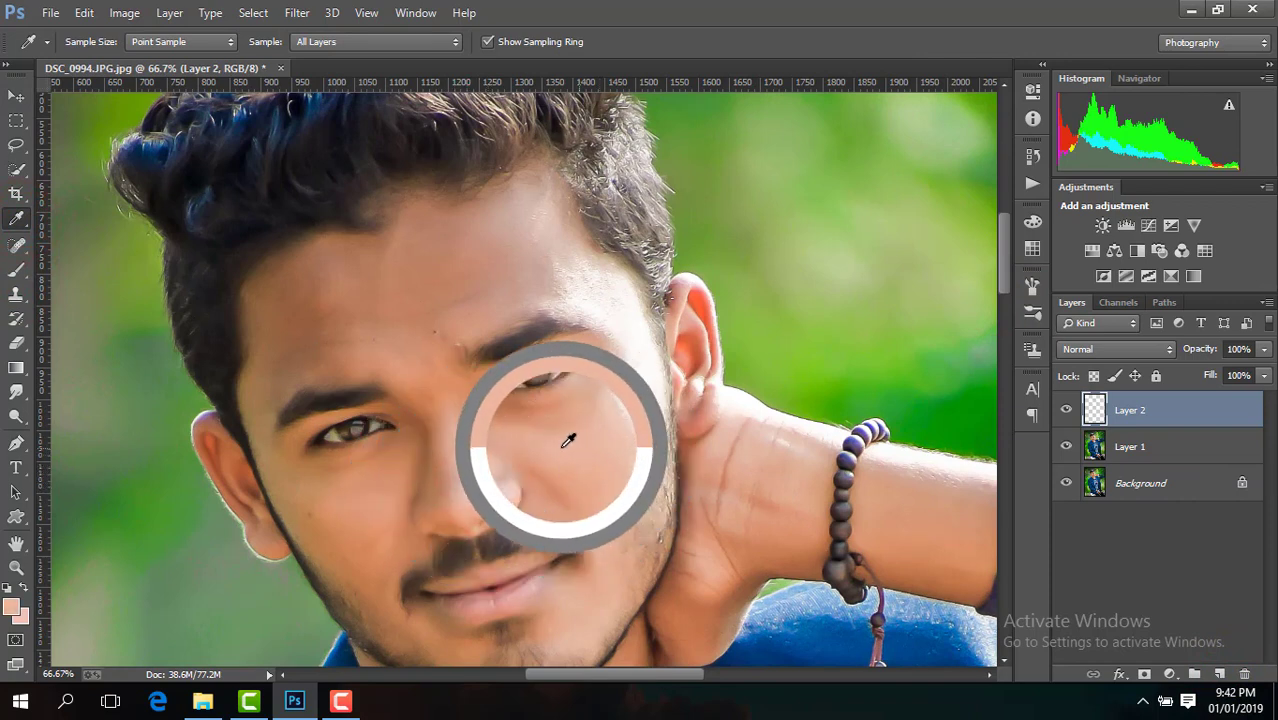
pyautogui.moveTo(493, 480)
pyautogui.mouseDown()
pyautogui.moveTo(633, 404)
pyautogui.moveTo(632, 416)
pyautogui.mouseUp()
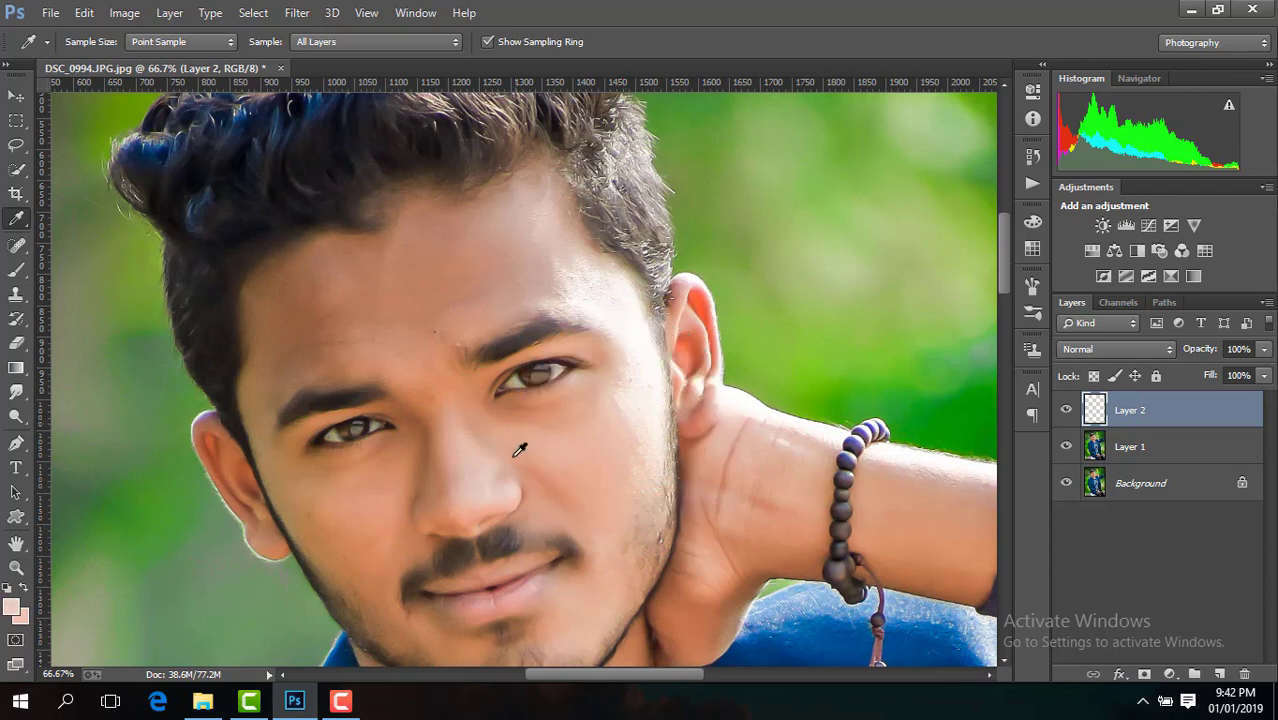
pyautogui.moveTo(491, 485); pyautogui.dragTo(495, 484)
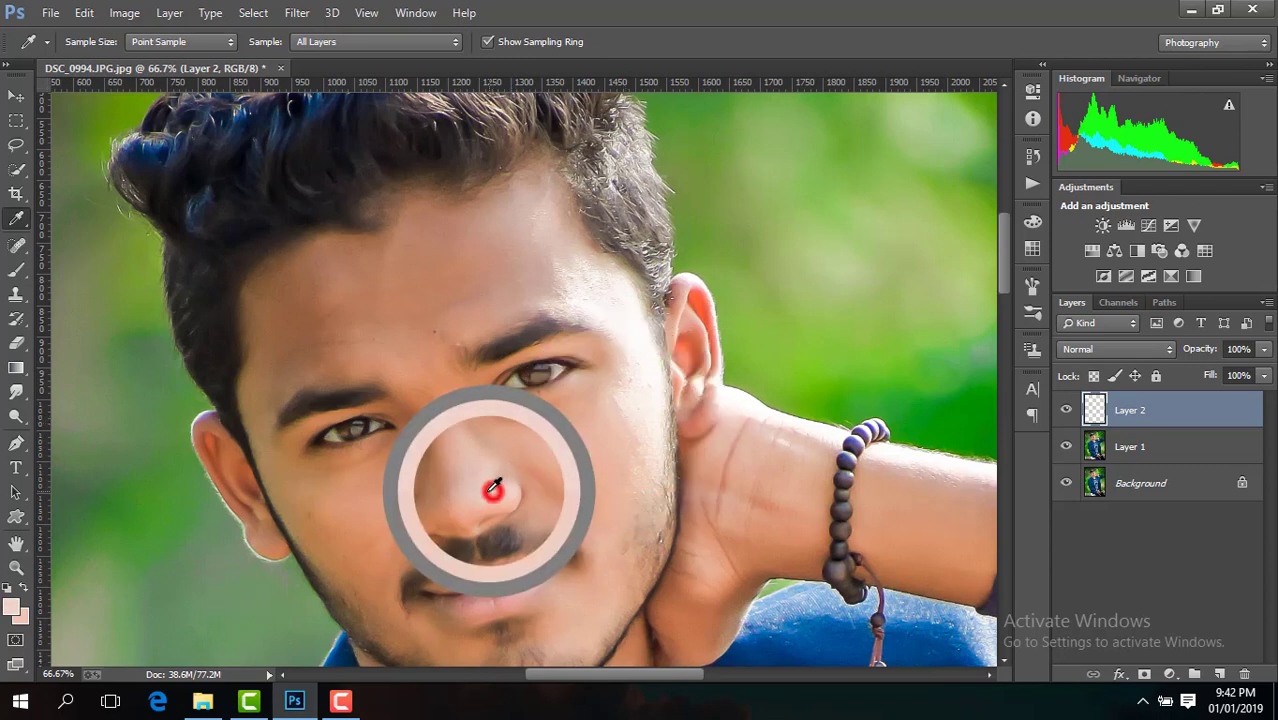
pyautogui.click(23, 613)
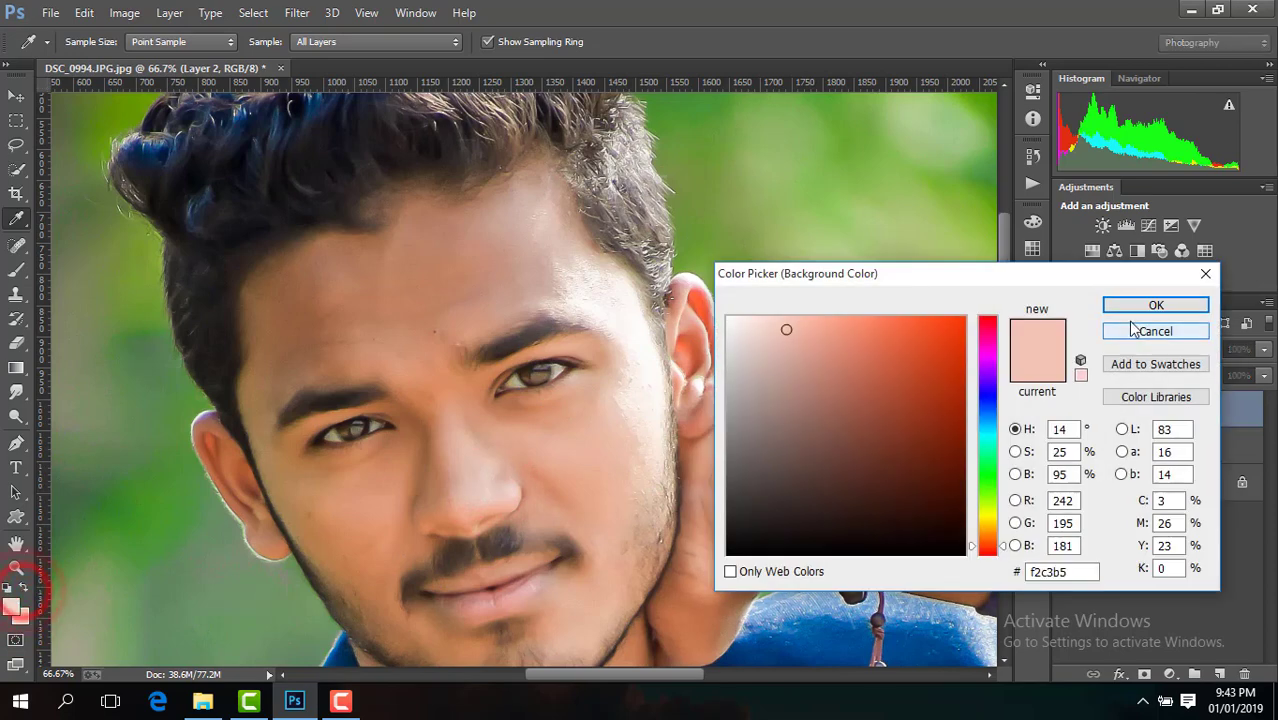
pyautogui.click(1136, 330)
pyautogui.click(22, 588)
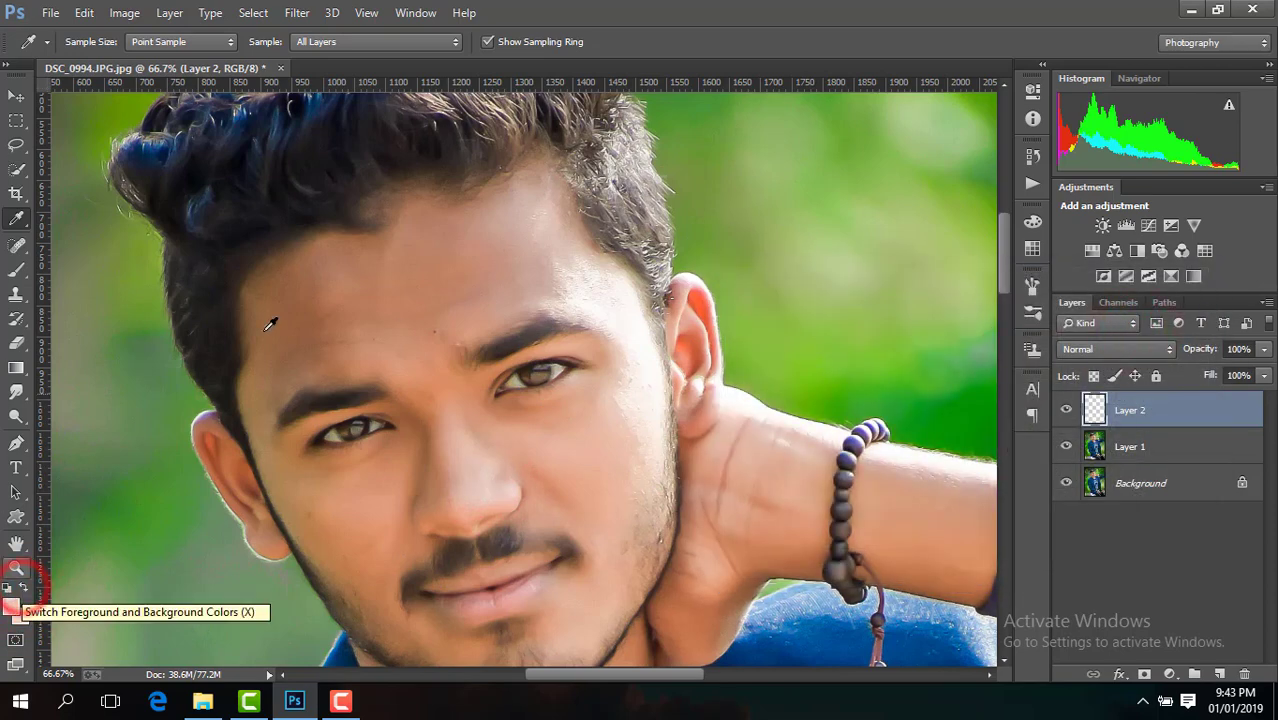
# Set up a 114 px soft brush and lower Layer 2 opacity to 22%
pyautogui.click(15, 271)
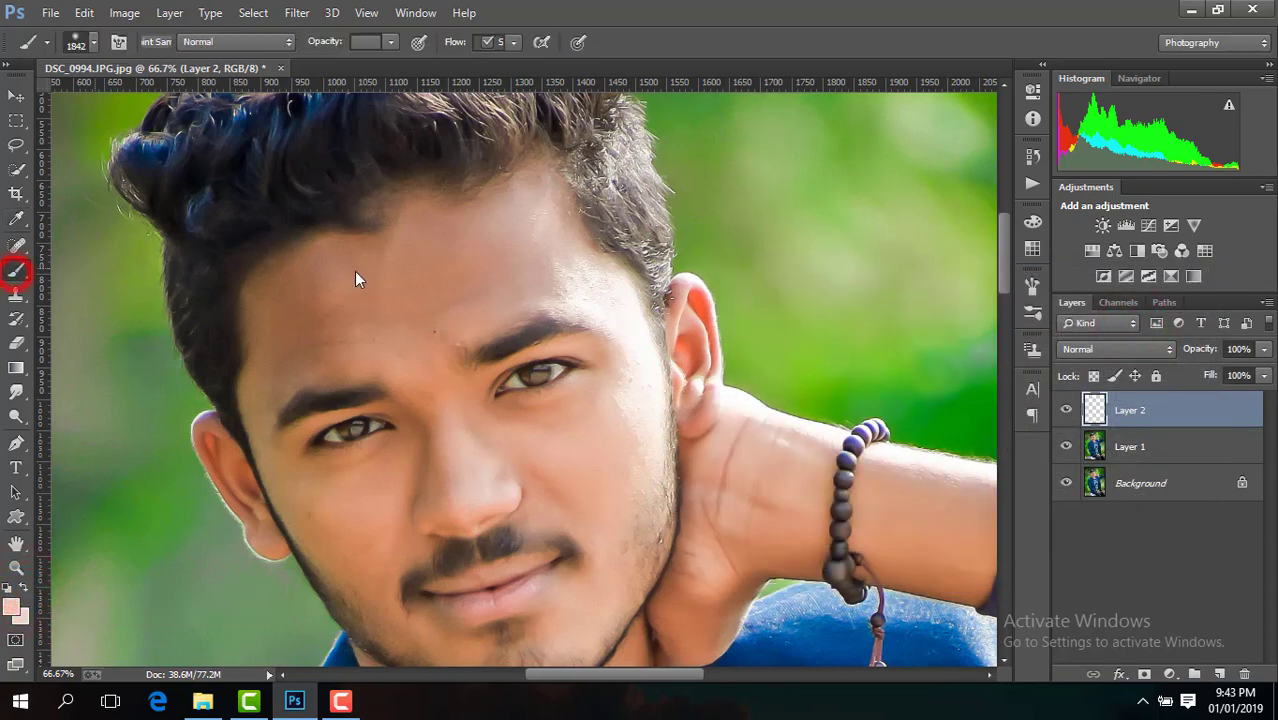
pyautogui.click(95, 43)
pyautogui.click(135, 99)
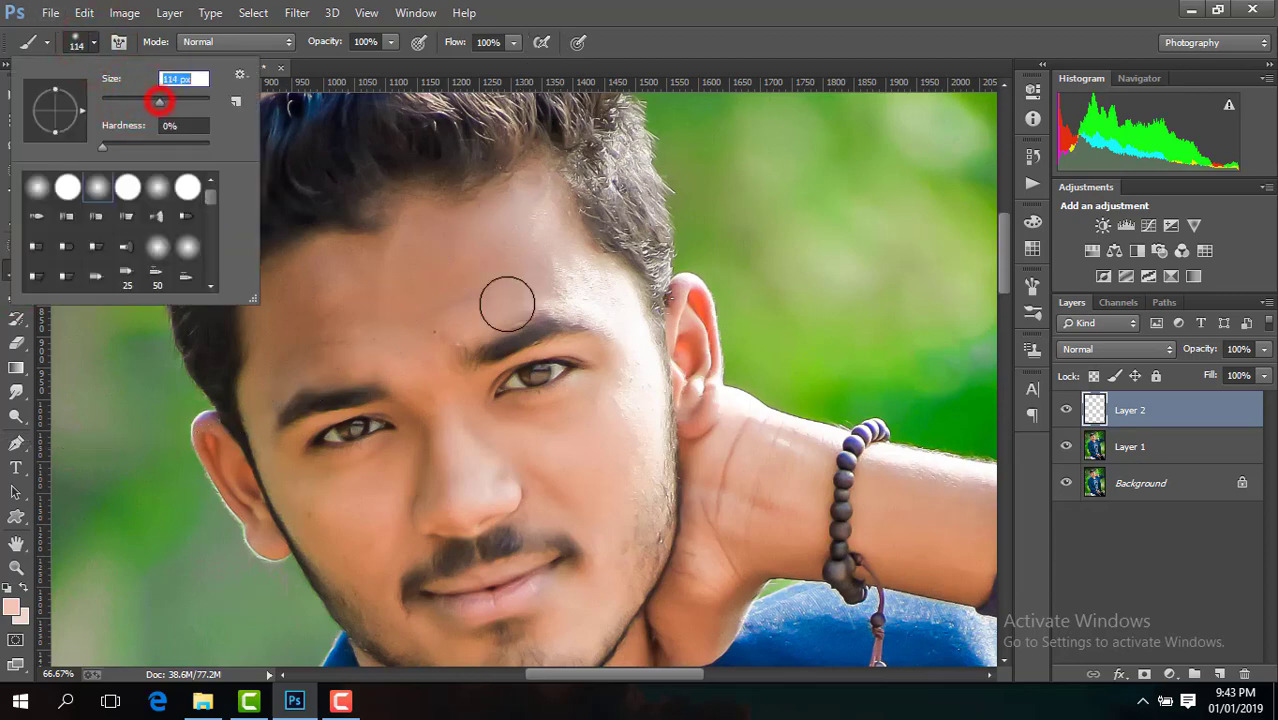
pyautogui.moveTo(135, 101); pyautogui.dragTo(146, 101)
pyautogui.click(1263, 349)
pyautogui.moveTo(1262, 355)
pyautogui.mouseDown()
pyautogui.moveTo(1263, 373)
pyautogui.moveTo(1189, 366)
pyautogui.mouseUp()
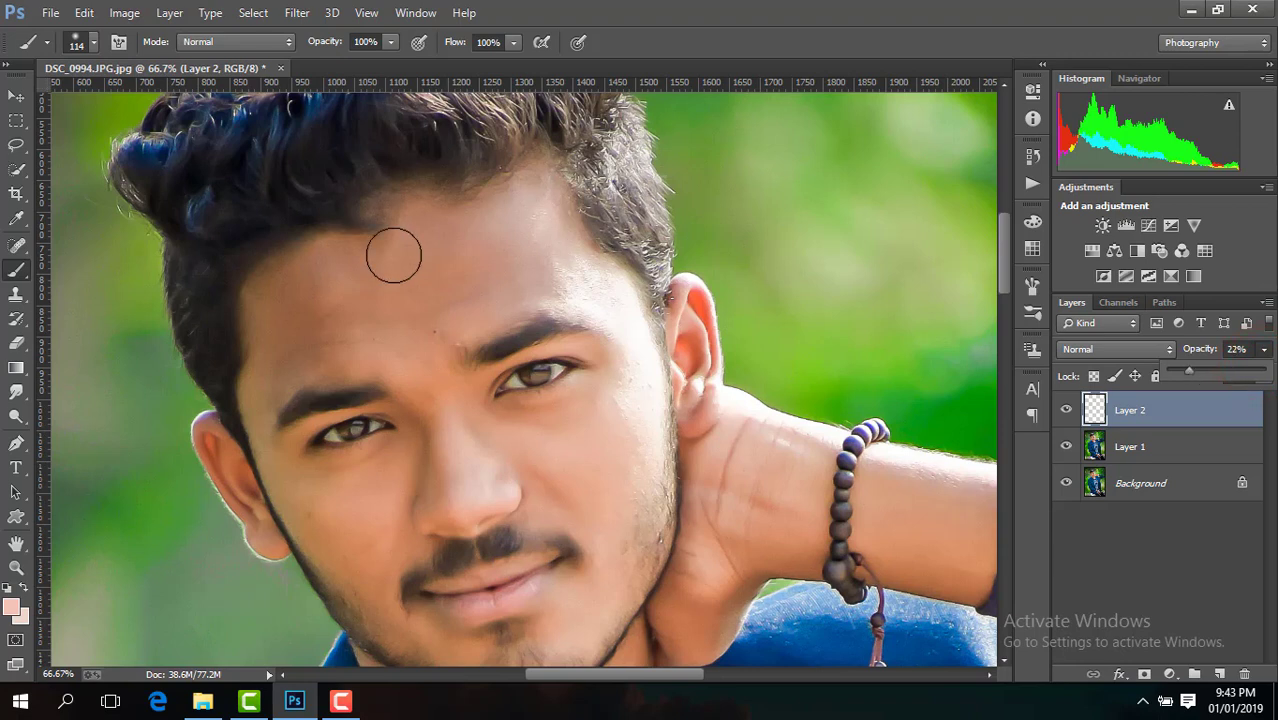
pyautogui.moveTo(393, 257); pyautogui.dragTo(396, 273)
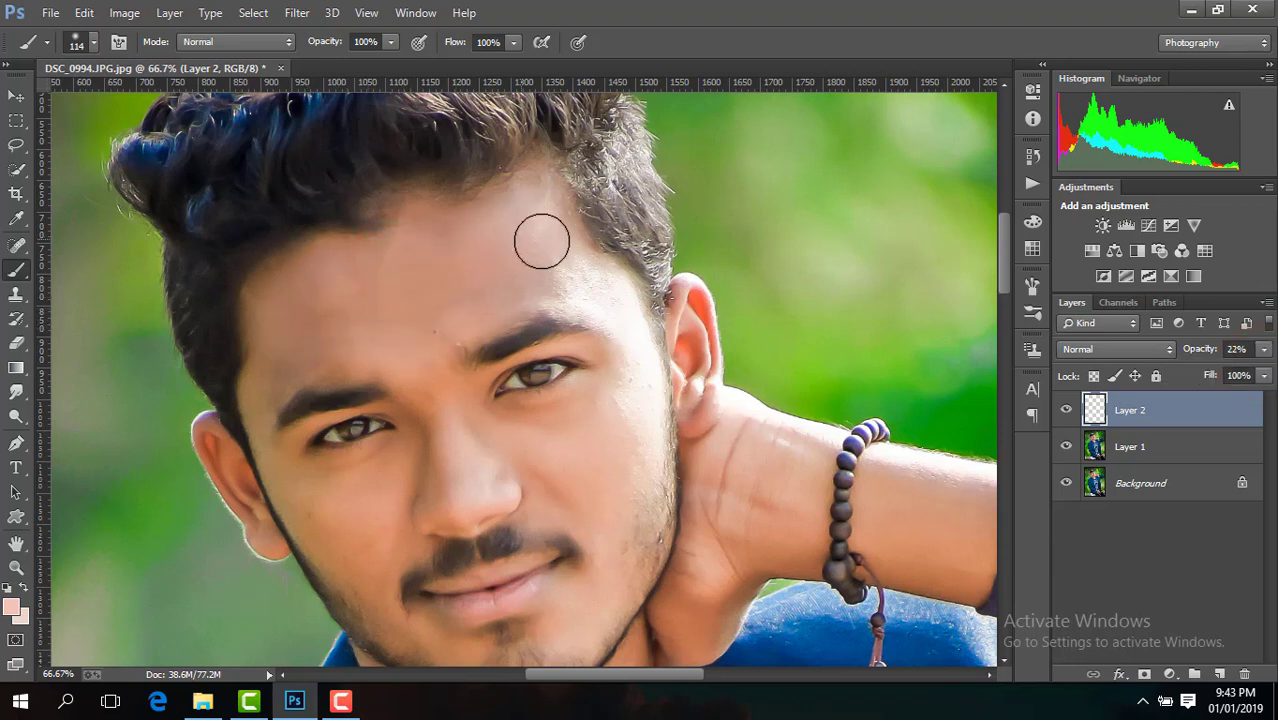
# Paint the skin tone over the forehead, cheeks, nose, temple, chin and neck
pyautogui.click(314, 291)
pyautogui.click(408, 332)
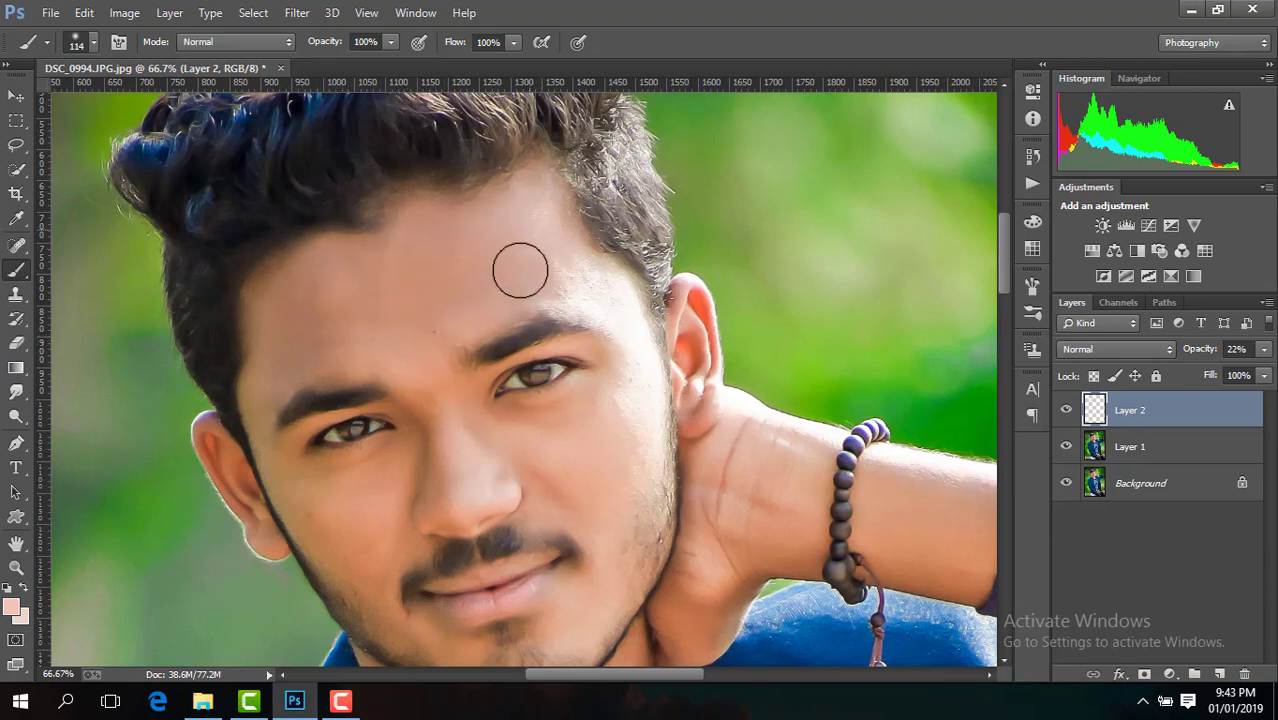
pyautogui.click(402, 467)
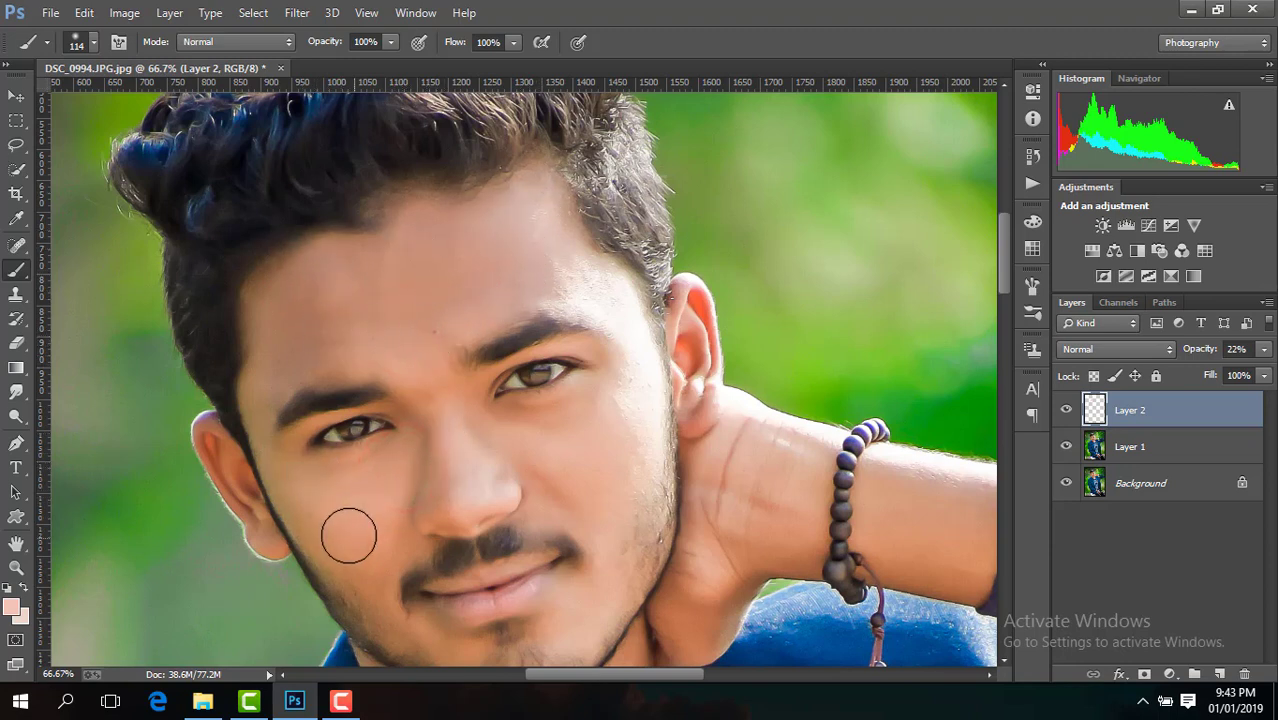
pyautogui.moveTo(379, 527)
pyautogui.mouseDown()
pyautogui.moveTo(380, 546)
pyautogui.moveTo(382, 519)
pyautogui.mouseUp()
pyautogui.click(491, 457)
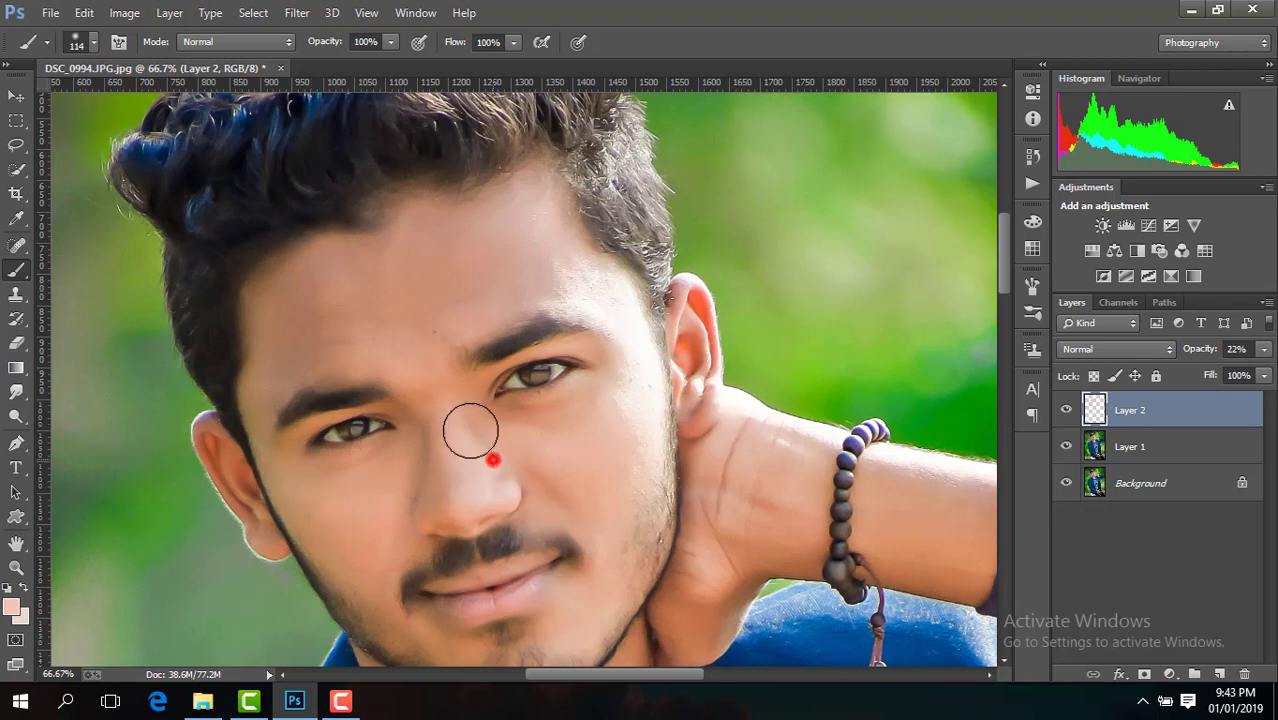
pyautogui.click(593, 478)
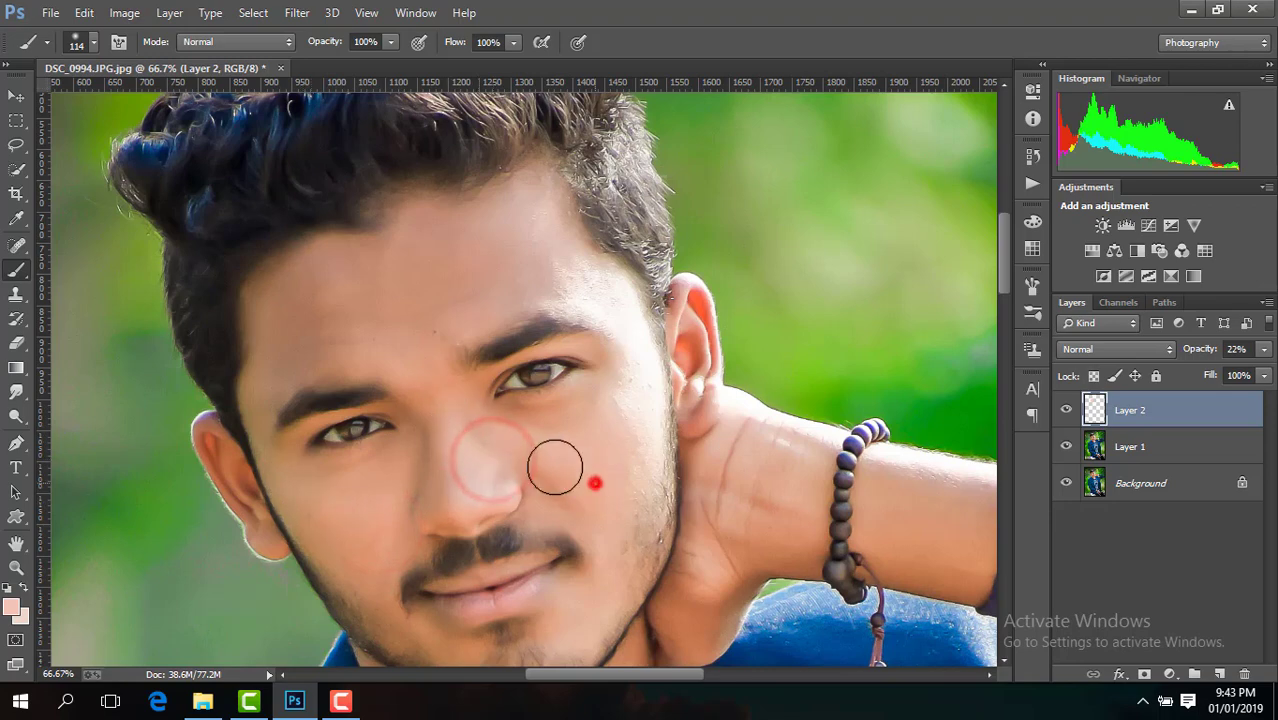
pyautogui.click(600, 289)
pyautogui.moveTo(1004, 244); pyautogui.dragTo(1004, 272)
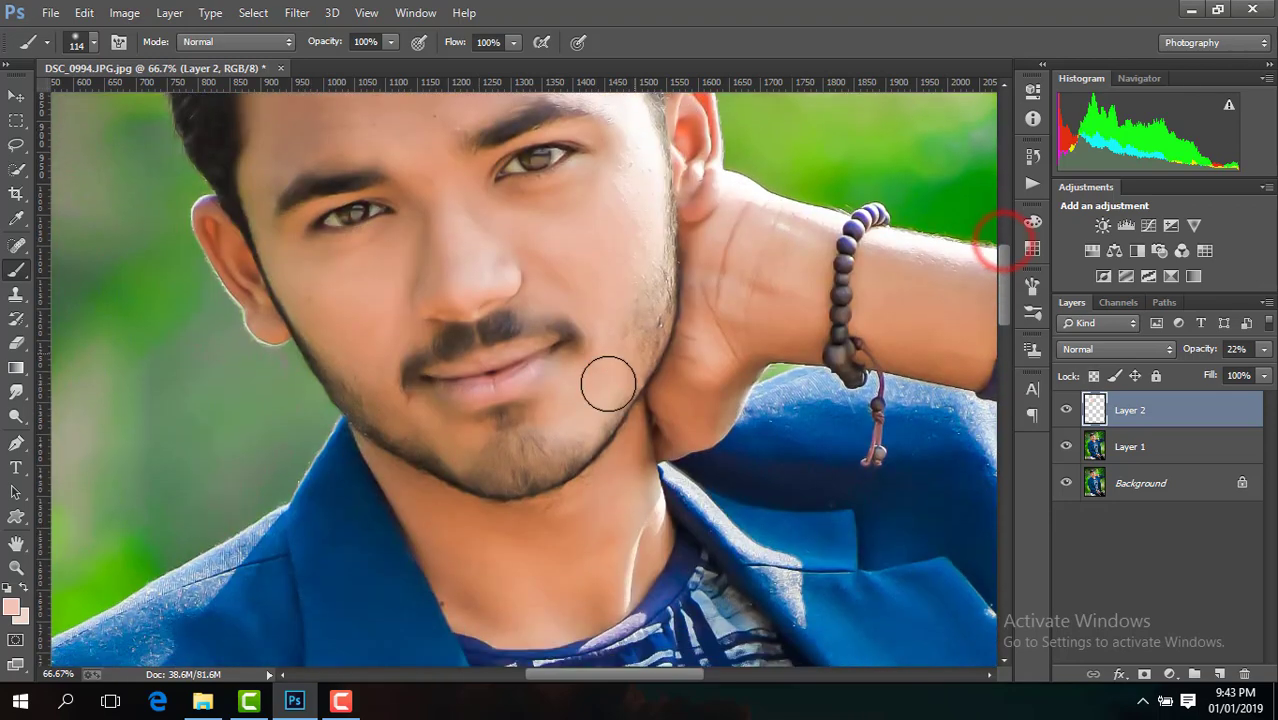
pyautogui.click(609, 384)
pyautogui.click(451, 442)
pyautogui.click(379, 363)
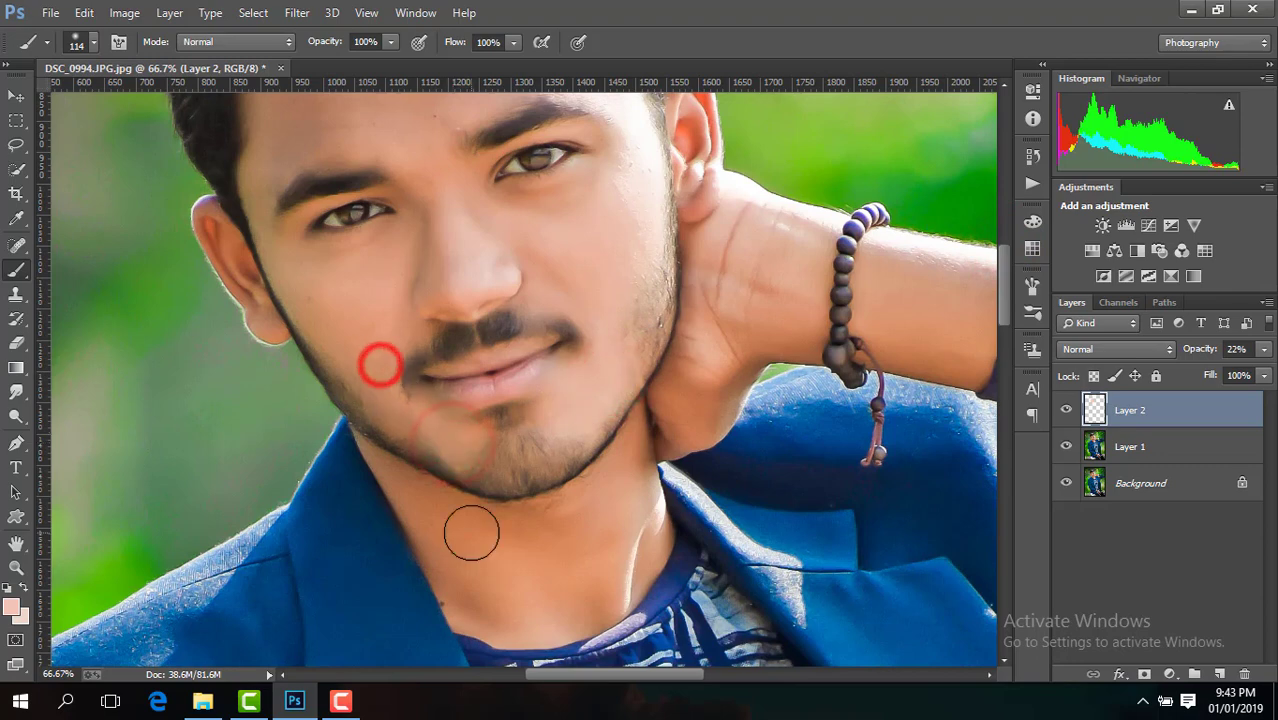
pyautogui.click(472, 532)
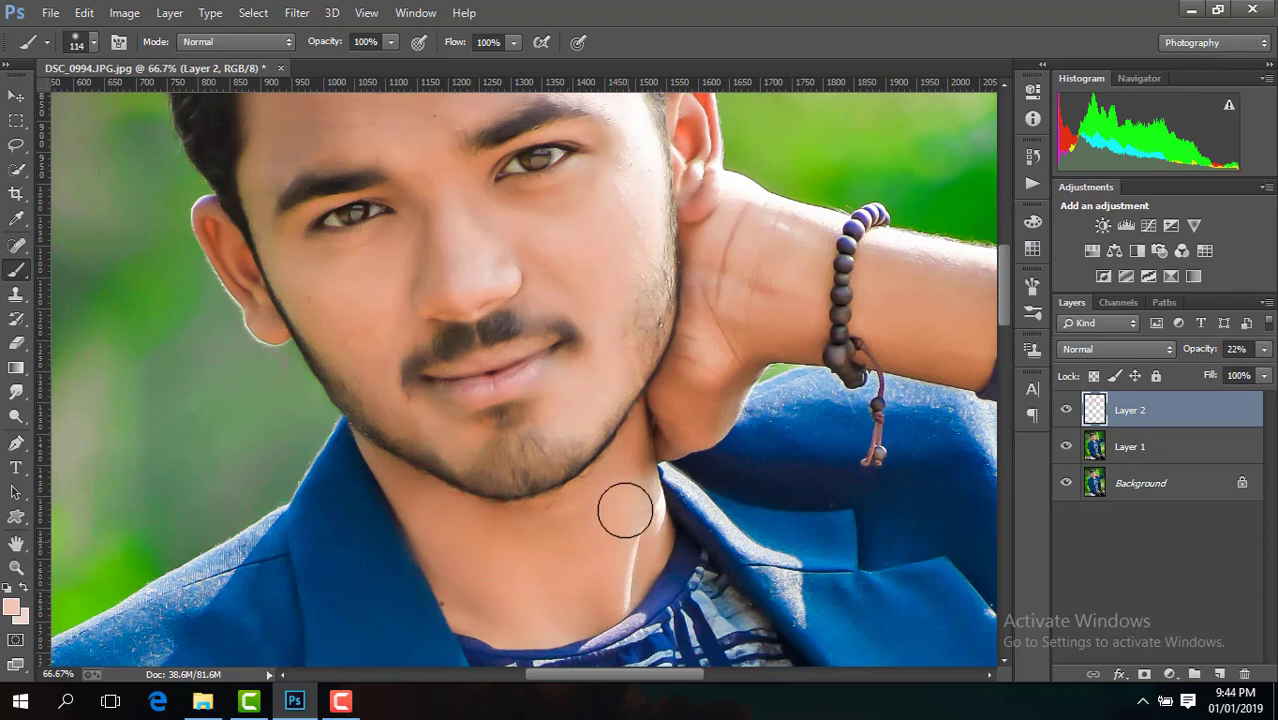
# Compare Layer 2 on and off, then merge the visible layers
pyautogui.hotkey('ctrl', '-')
pyautogui.hotkey('ctrl', '-')
pyautogui.hotkey('ctrl', '-')
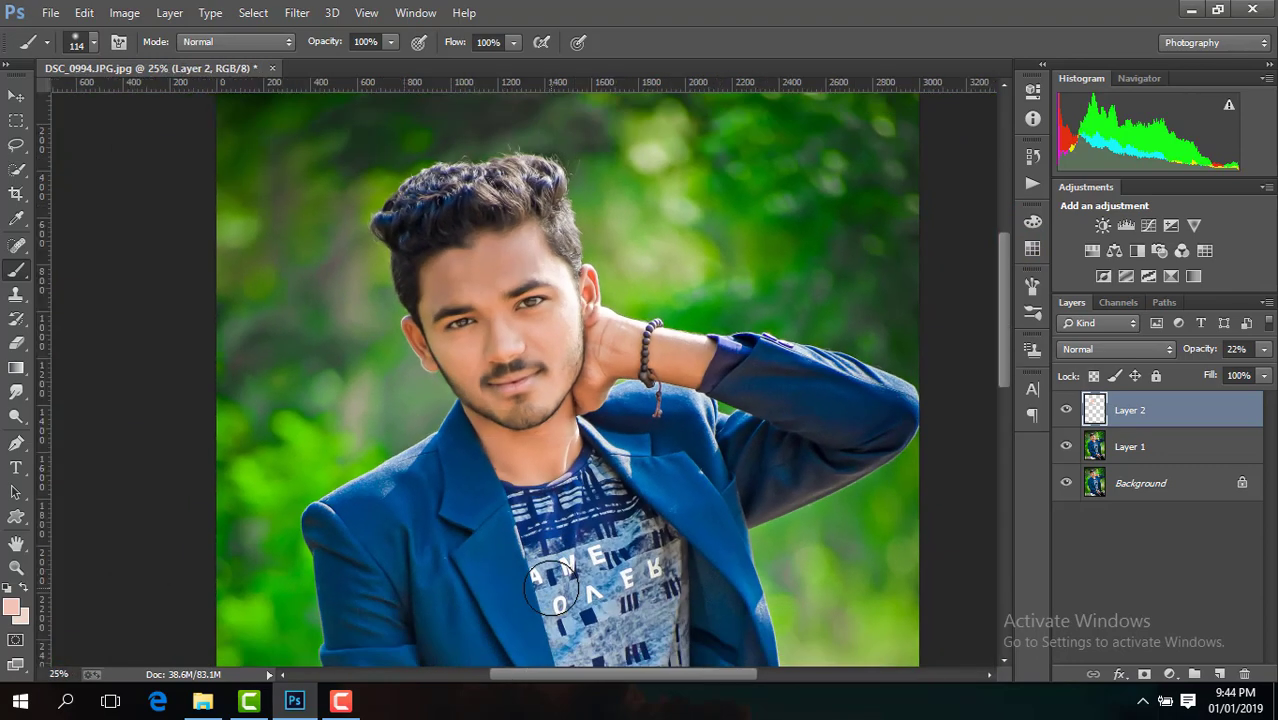
pyautogui.click(1066, 413)
pyautogui.click(1066, 413)
pyautogui.rightClick(1160, 411)
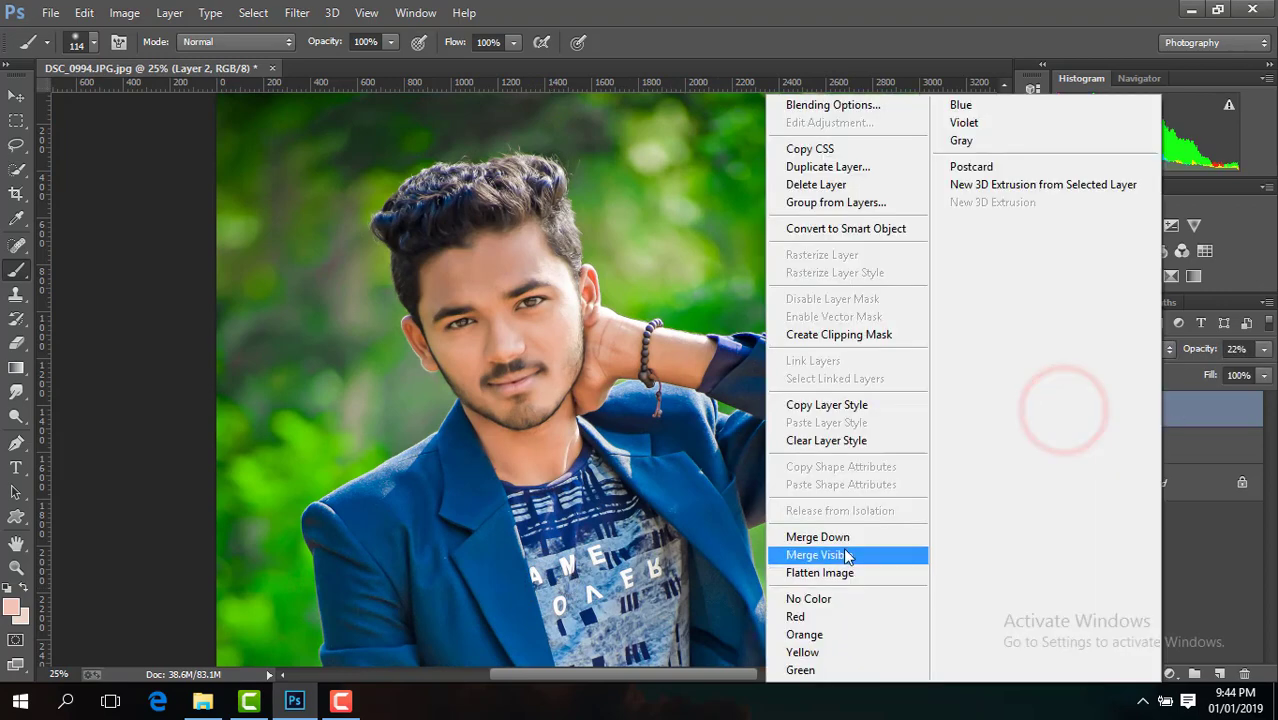
pyautogui.click(845, 555)
# Zoom in on the face and switch to the Mixer Brush Tool at size 167
pyautogui.hotkey('ctrl', '+')
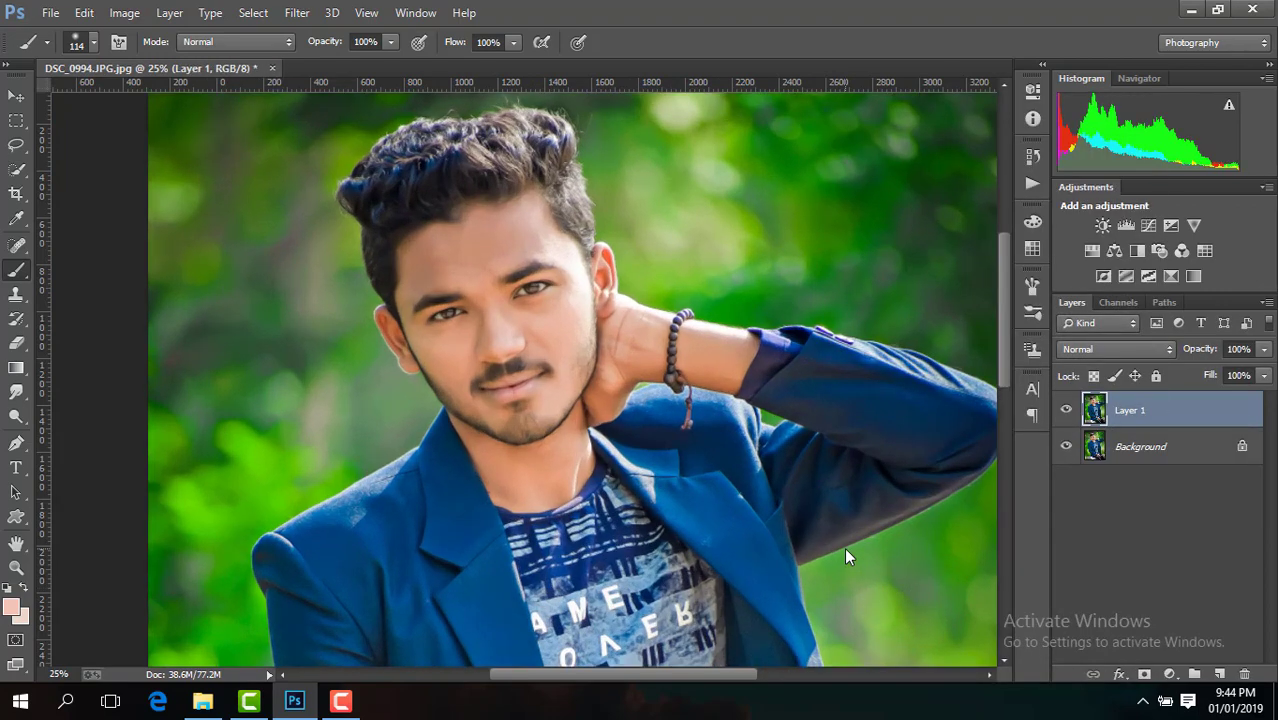
pyautogui.hotkey('ctrl', '+')
pyautogui.hotkey('ctrl', '+')
pyautogui.scroll(5, 1012, 300)
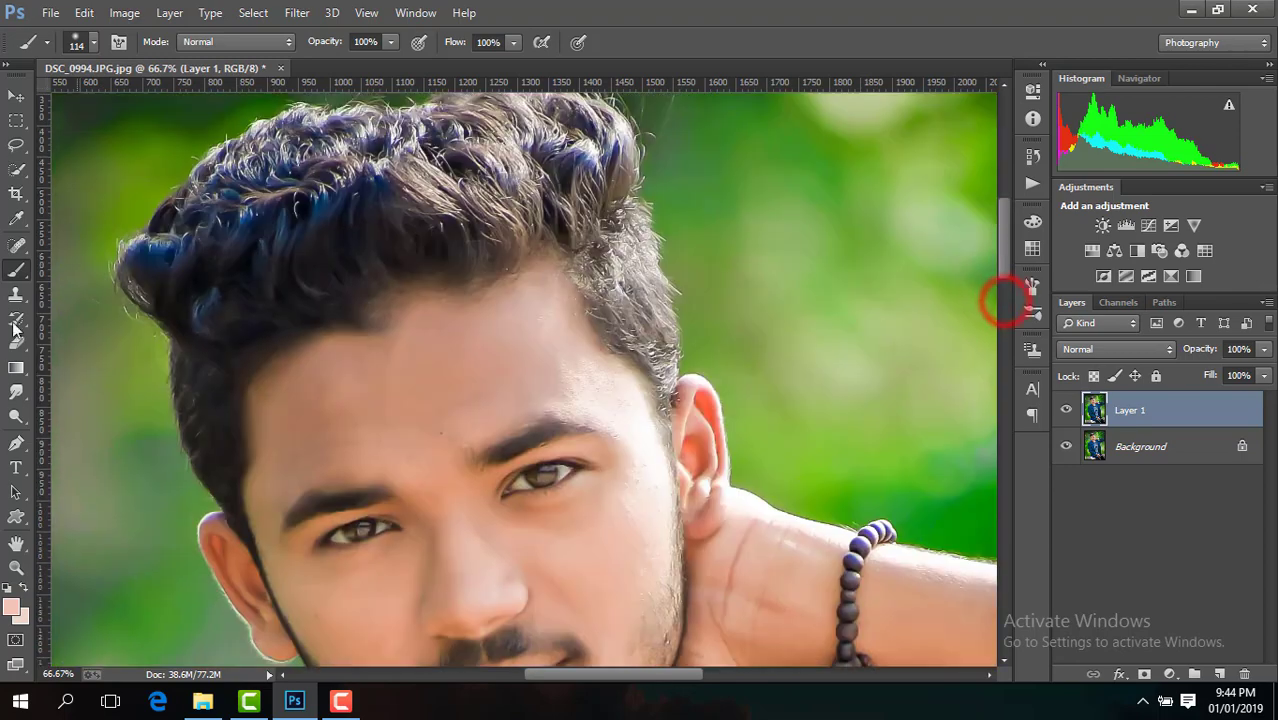
pyautogui.rightClick(16, 270)
pyautogui.click(111, 321)
pyautogui.hotkey('ctrl', '+')
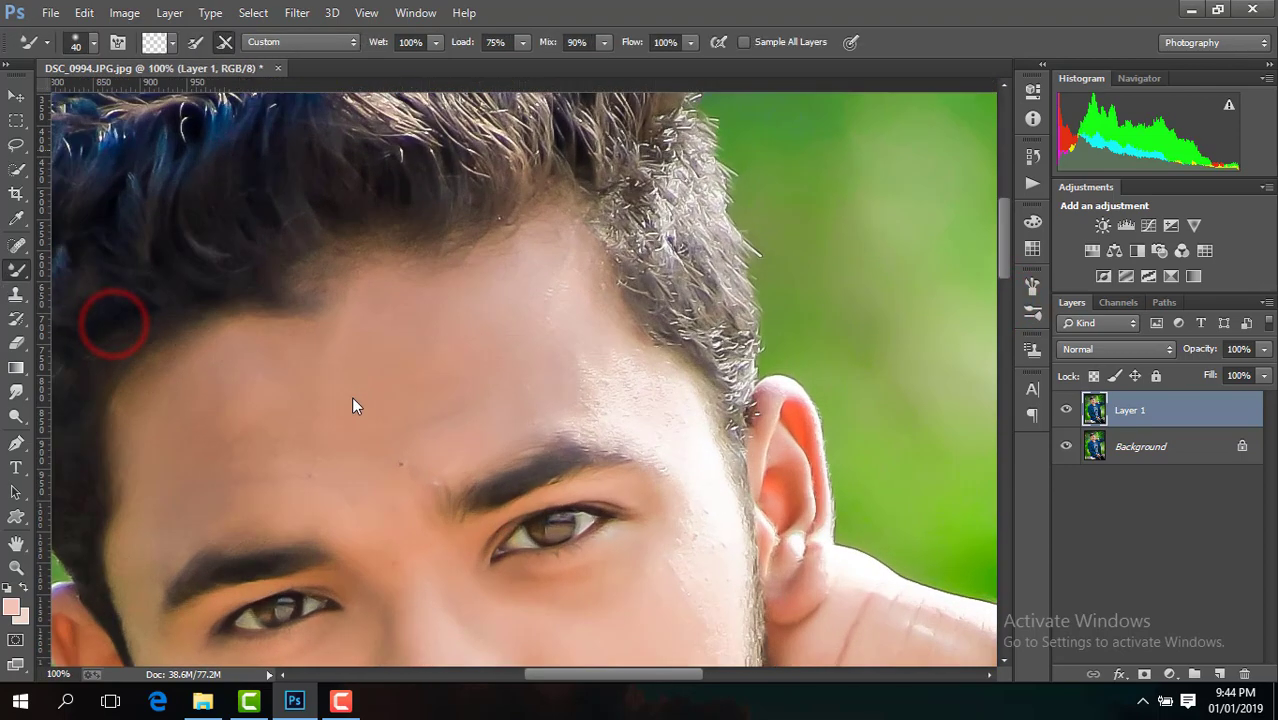
pyautogui.moveTo(603, 675); pyautogui.dragTo(599, 677)
pyautogui.click(86, 41)
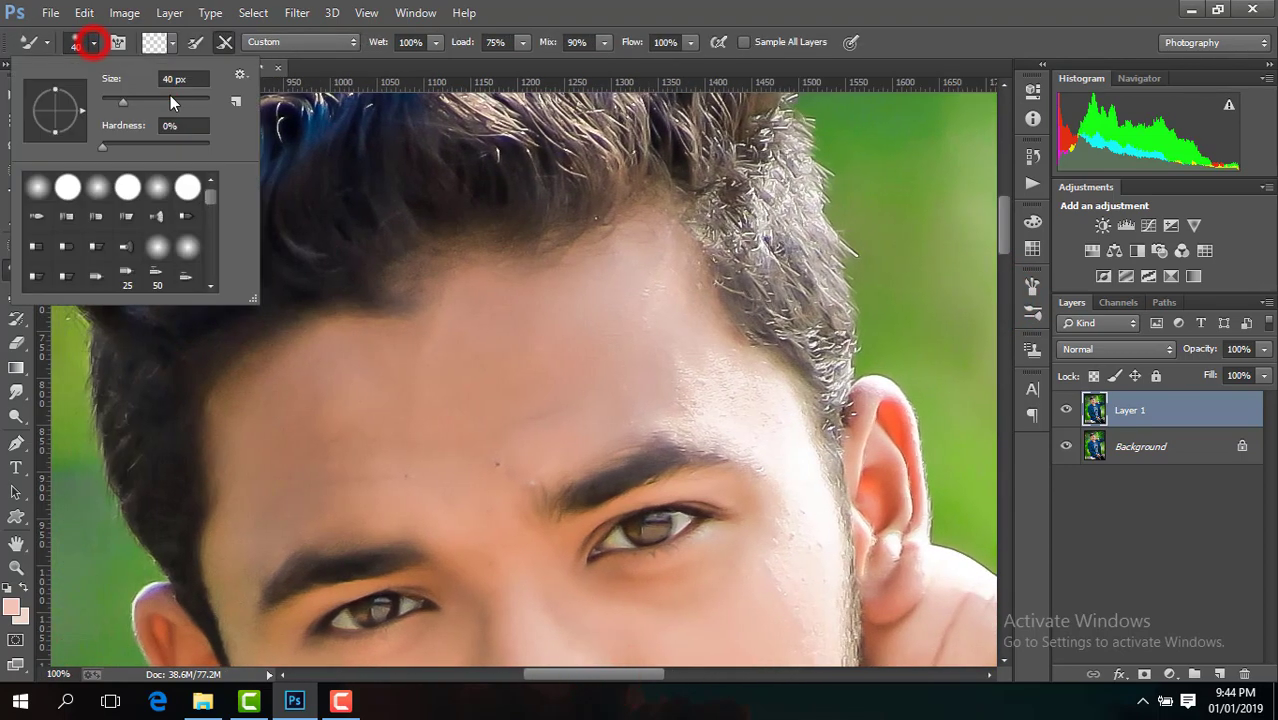
pyautogui.click(171, 100)
# Blend the skin across the forehead with the 167 Mixer Brush
pyautogui.click(487, 425)
pyautogui.click(556, 397)
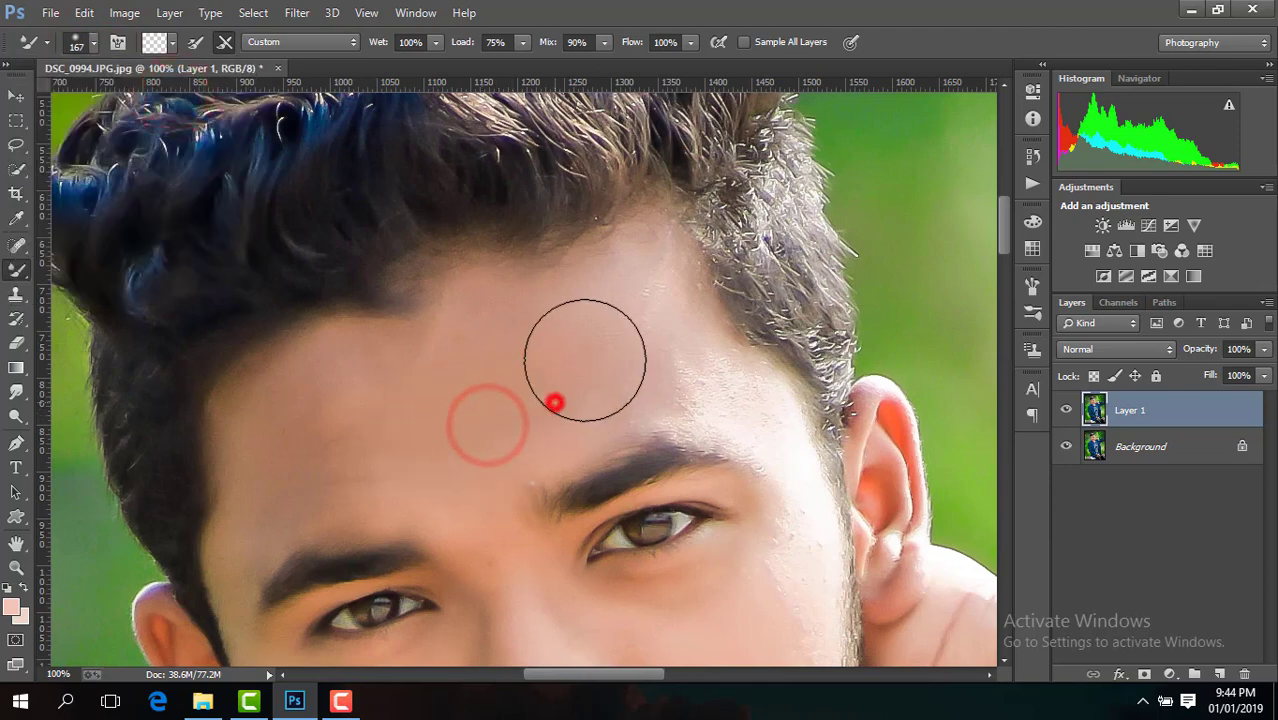
pyautogui.click(646, 374)
pyautogui.moveTo(608, 370)
pyautogui.mouseDown()
pyautogui.moveTo(500, 418)
pyautogui.moveTo(314, 442)
pyautogui.mouseUp()
pyautogui.moveTo(502, 370); pyautogui.dragTo(479, 328)
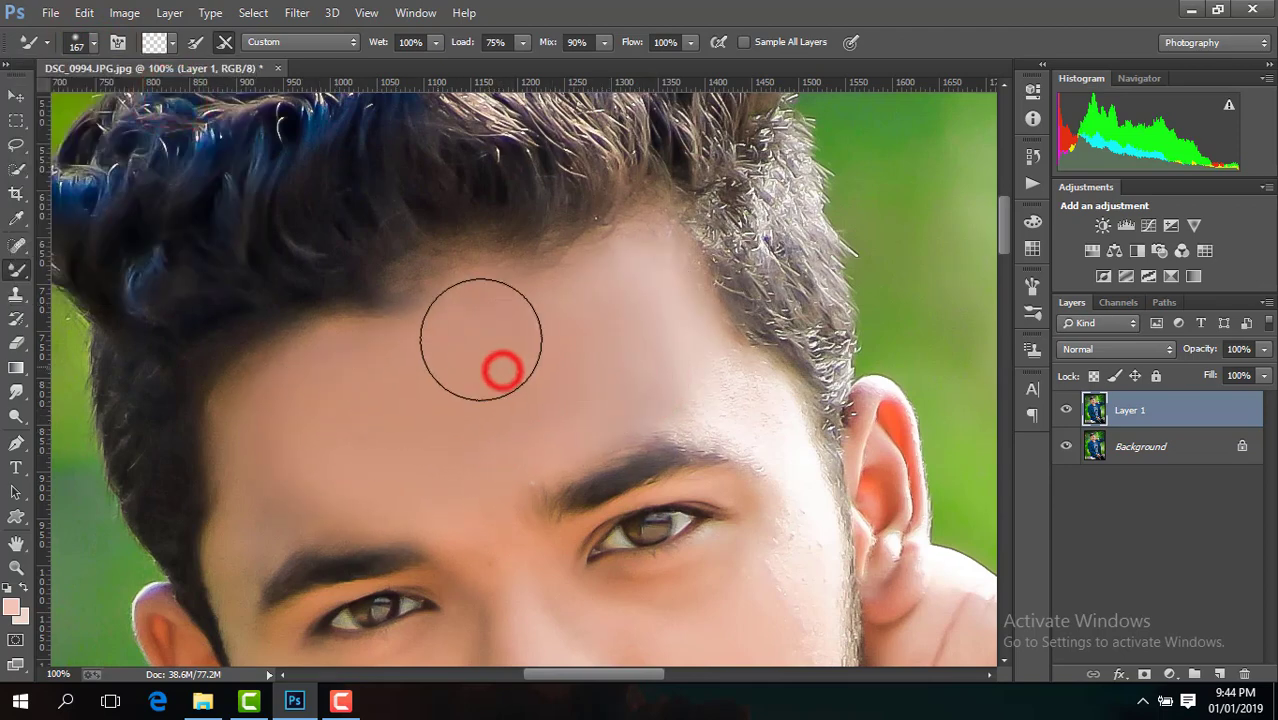
pyautogui.moveTo(571, 345); pyautogui.dragTo(528, 300)
pyautogui.moveTo(421, 450); pyautogui.dragTo(421, 423)
pyautogui.moveTo(596, 385); pyautogui.dragTo(608, 323)
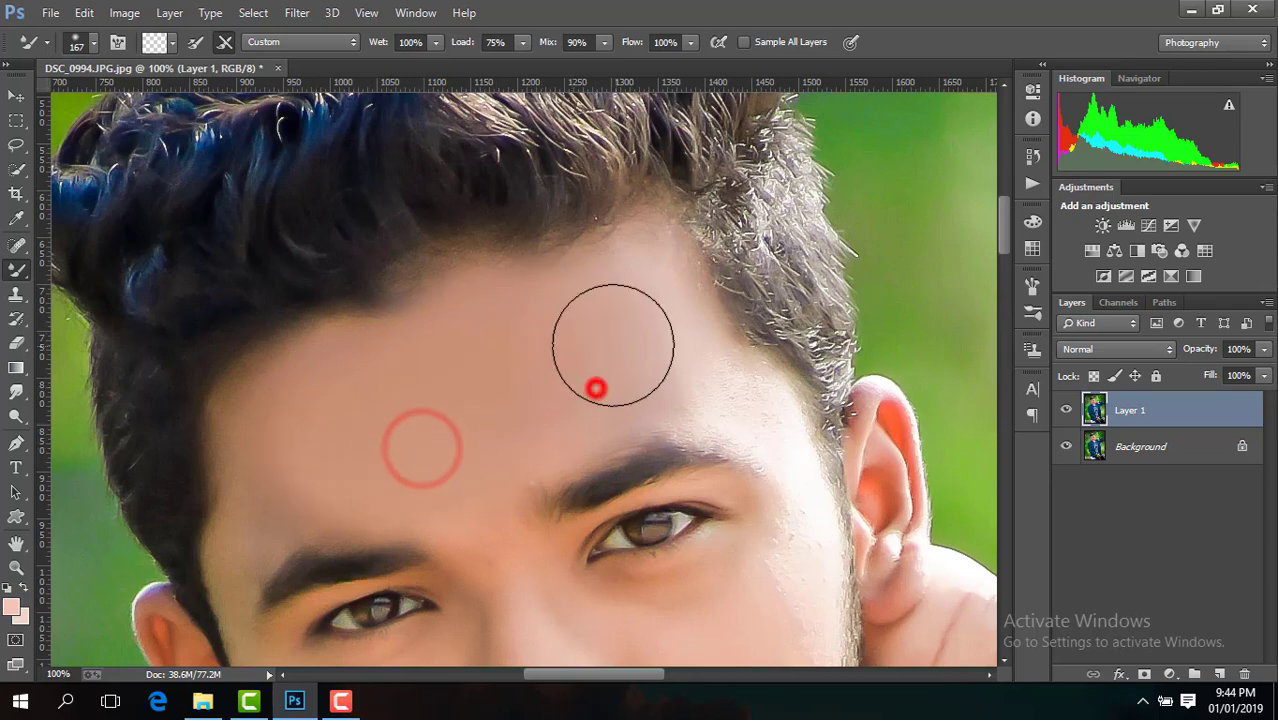
pyautogui.moveTo(999, 235); pyautogui.dragTo(1001, 257)
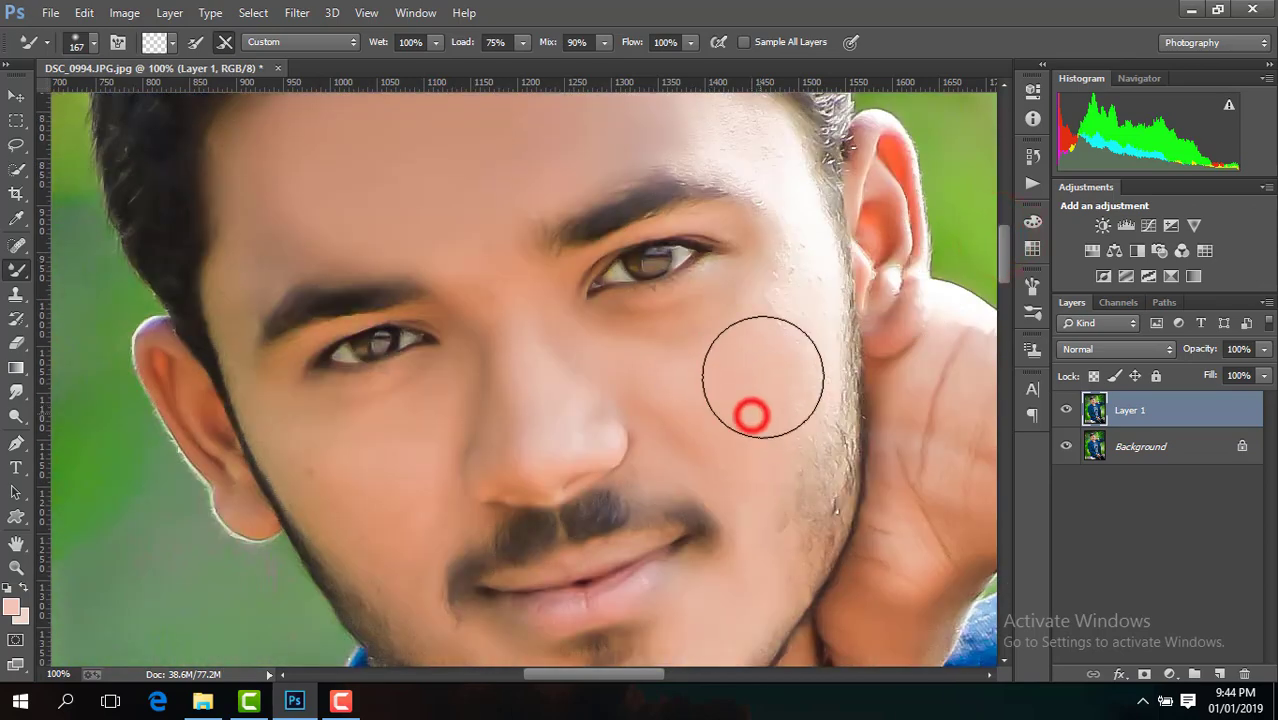
# Smooth the cheek below the eye and the lower cheek
pyautogui.moveTo(749, 414); pyautogui.dragTo(777, 310)
pyautogui.moveTo(770, 408); pyautogui.dragTo(776, 466)
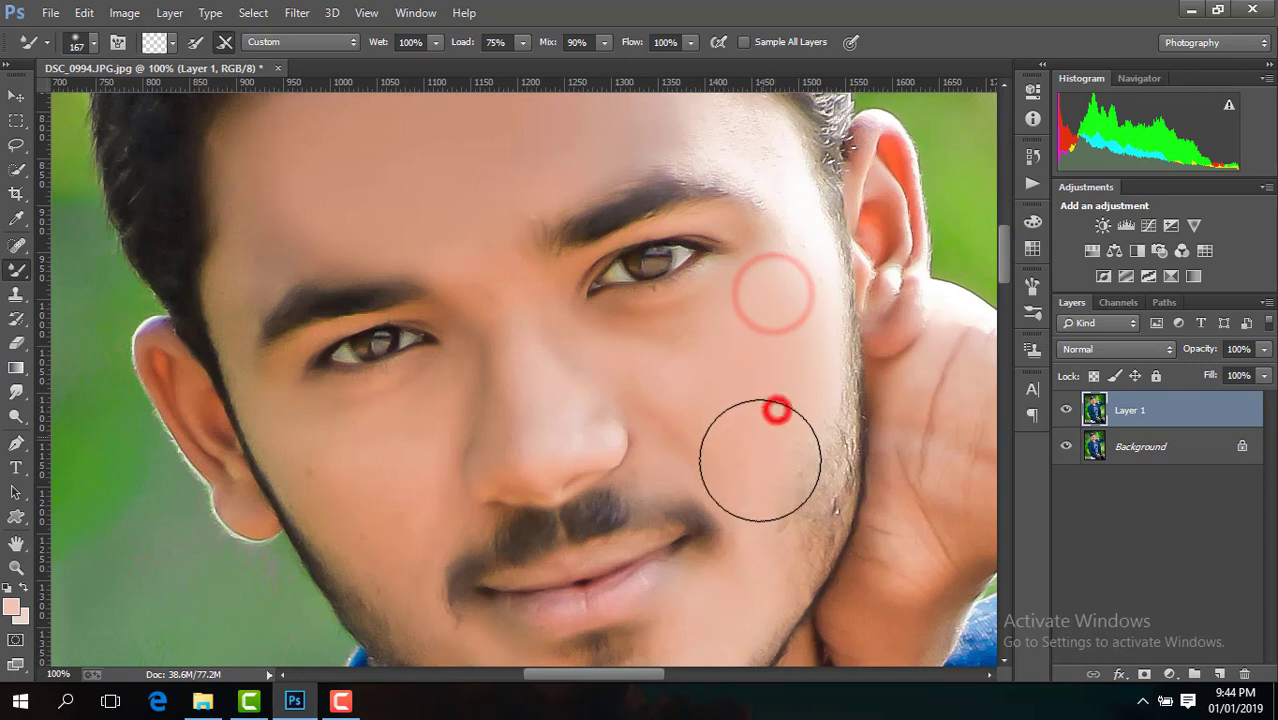
pyautogui.moveTo(725, 420); pyautogui.dragTo(705, 406)
pyautogui.moveTo(385, 466); pyautogui.dragTo(369, 510)
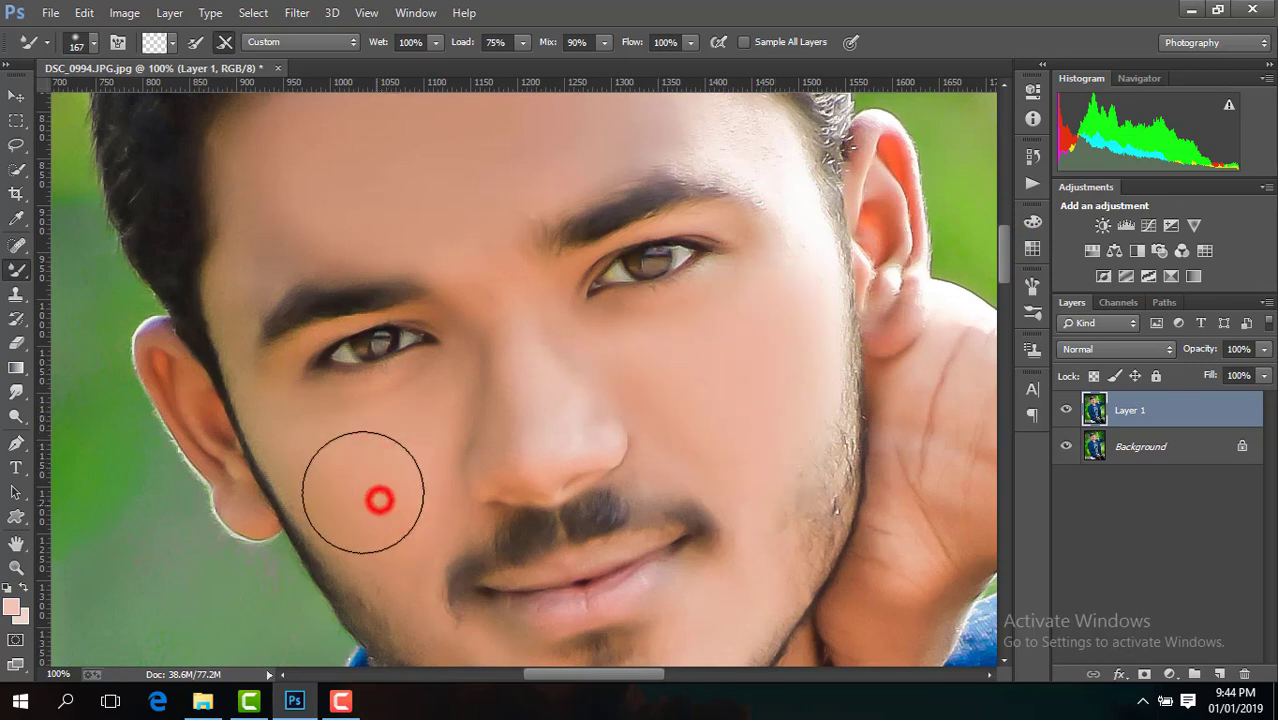
# Reduce the brush to 96 and blend the hairline forehead and cheek toward the mustache
pyautogui.click(92, 45)
pyautogui.click(366, 209)
pyautogui.click(322, 194)
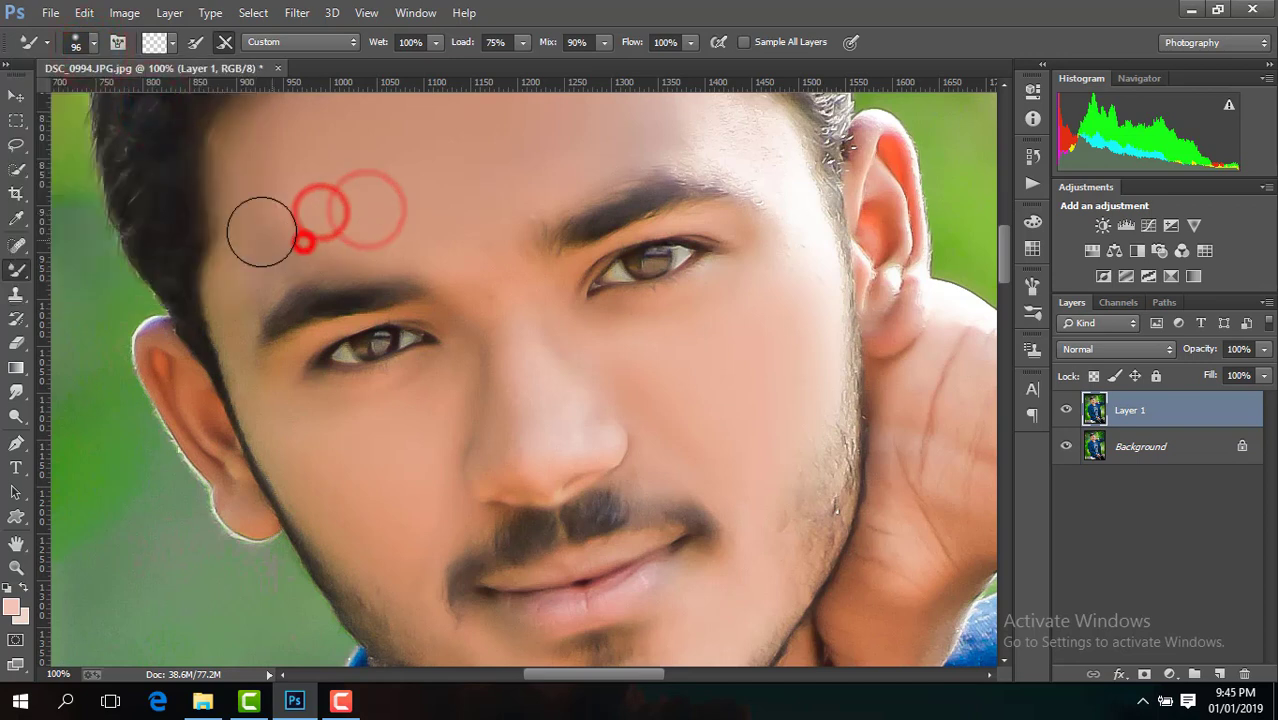
pyautogui.click(305, 228)
pyautogui.click(255, 275)
pyautogui.click(288, 428)
pyautogui.click(362, 505)
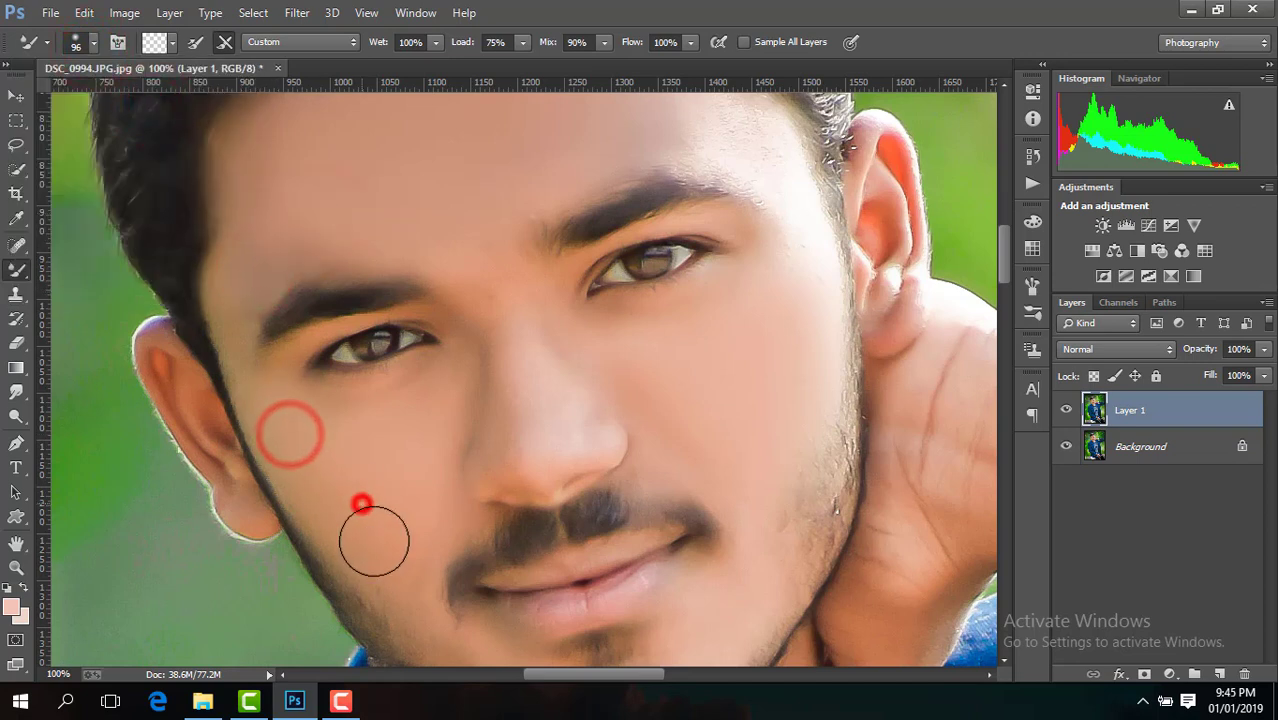
pyautogui.click(419, 522)
# Smooth the nose tip, nose skin and both cheeks under the eyes
pyautogui.click(374, 535)
pyautogui.click(514, 442)
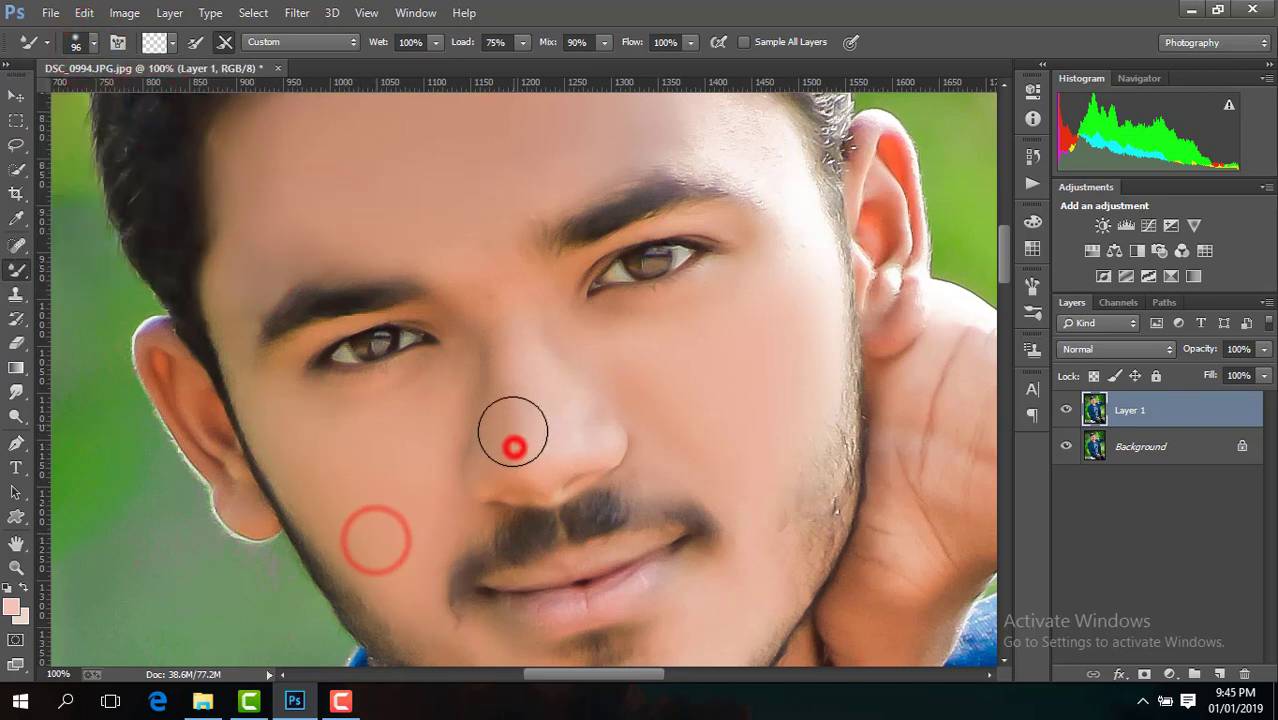
pyautogui.click(563, 438)
pyautogui.click(608, 431)
pyautogui.click(588, 374)
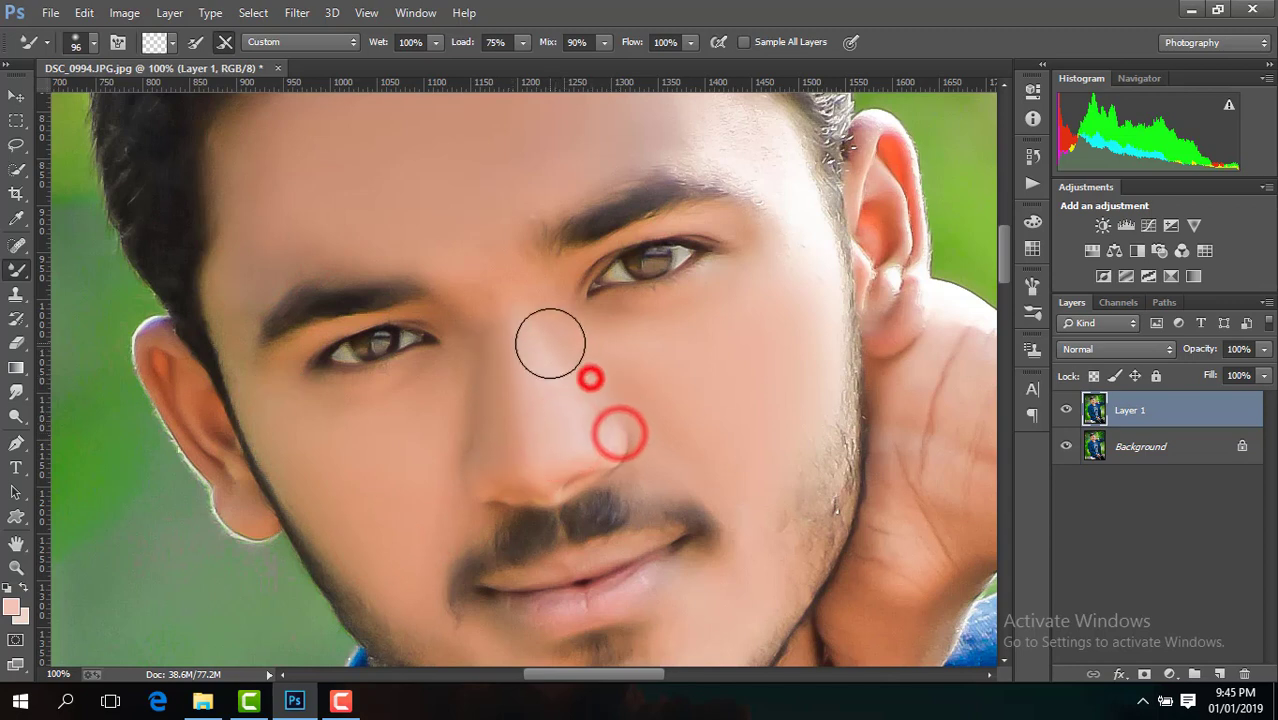
pyautogui.click(476, 436)
pyautogui.click(417, 446)
pyautogui.click(451, 371)
pyautogui.click(405, 413)
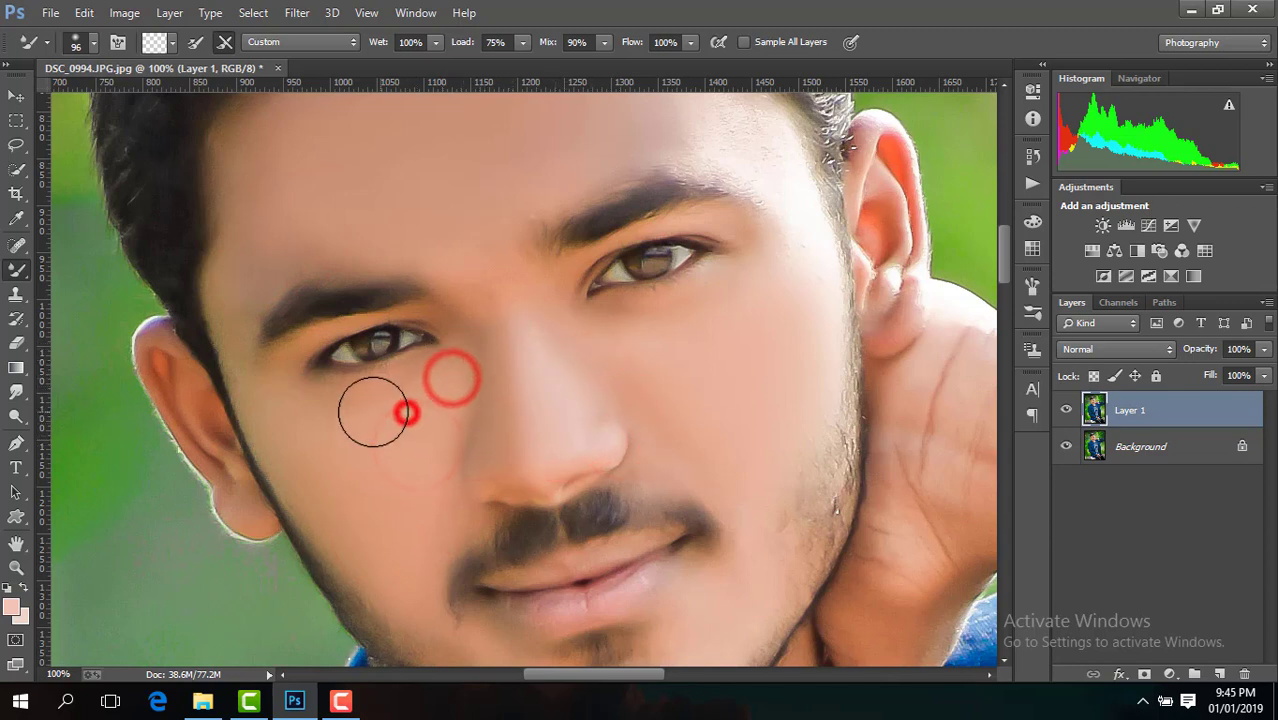
pyautogui.click(815, 272)
# Blend the temple forehead, nose bridge, cheek by the mouth and cheek near the jaw
pyautogui.moveTo(1001, 274); pyautogui.dragTo(1001, 254)
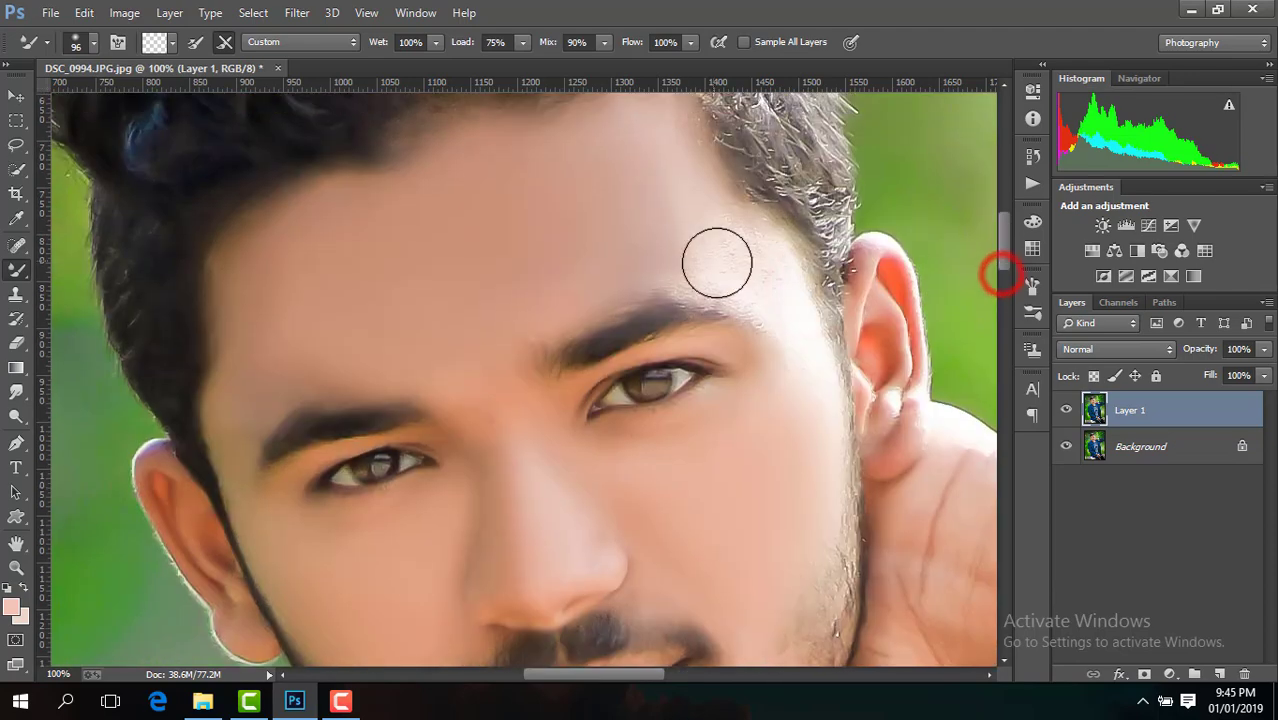
pyautogui.click(713, 264)
pyautogui.click(698, 268)
pyautogui.click(673, 208)
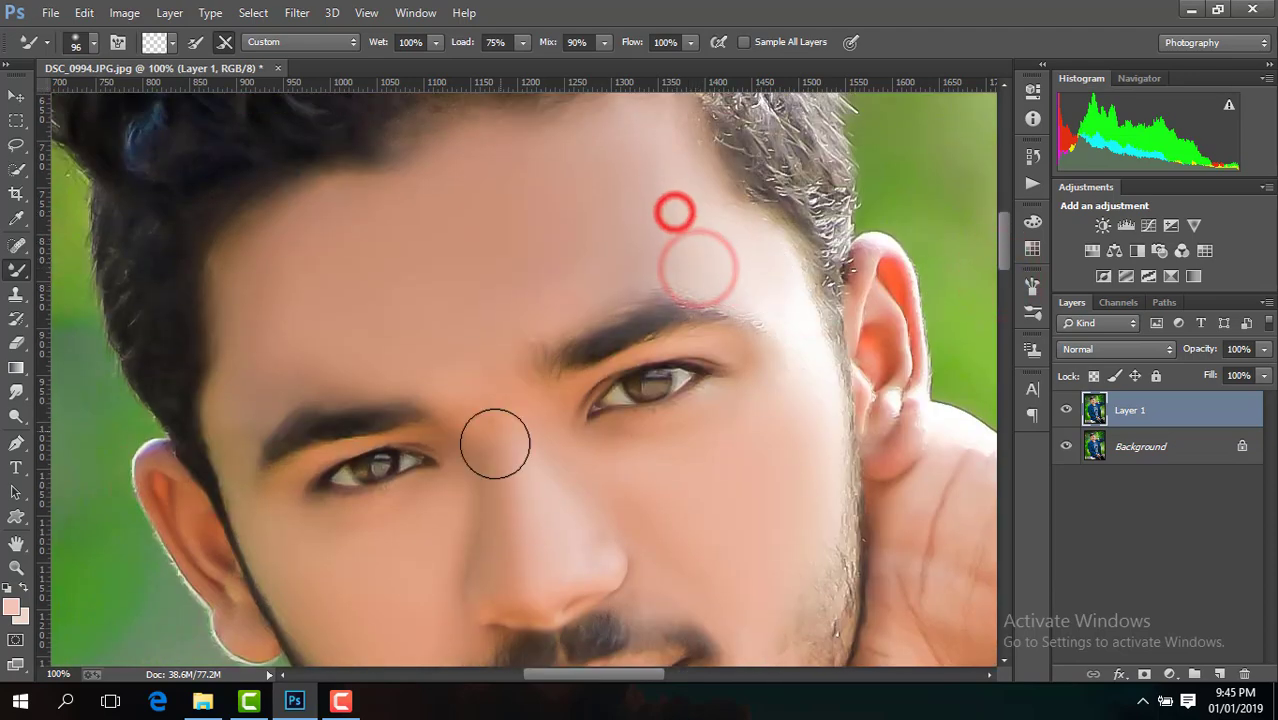
pyautogui.click(494, 442)
pyautogui.moveTo(1001, 246); pyautogui.dragTo(1001, 283)
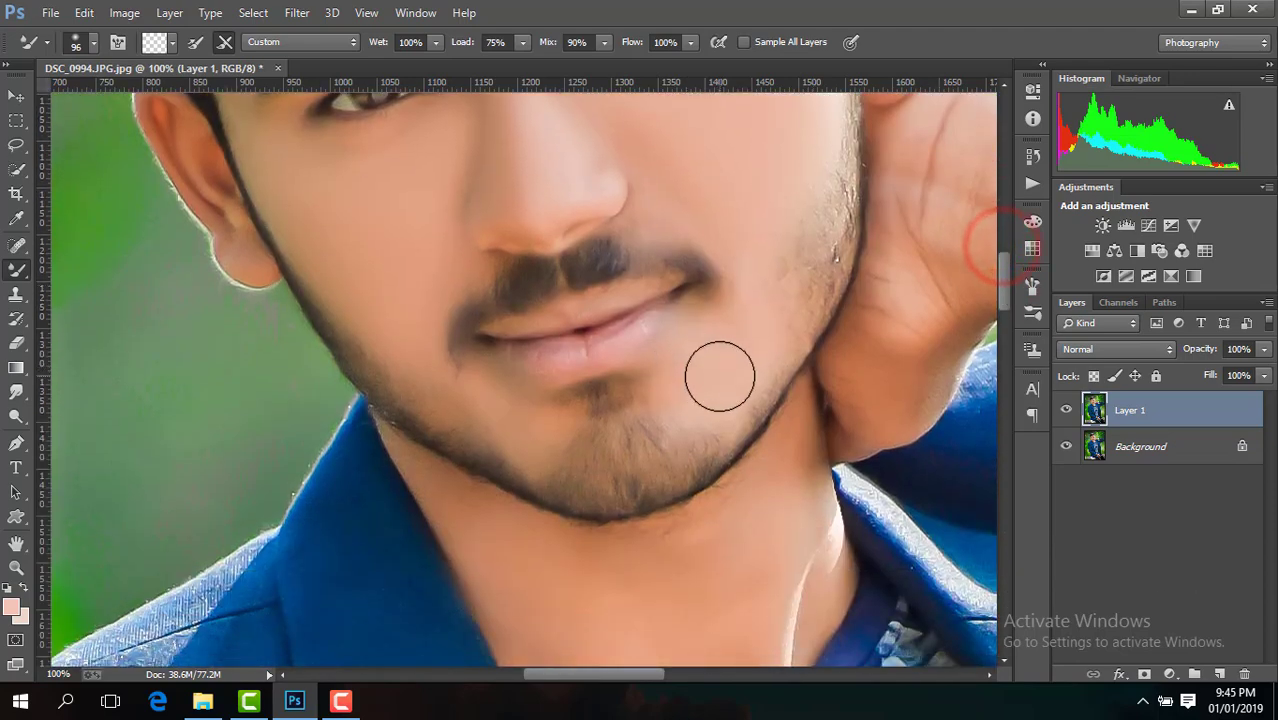
pyautogui.moveTo(756, 305); pyautogui.dragTo(757, 241)
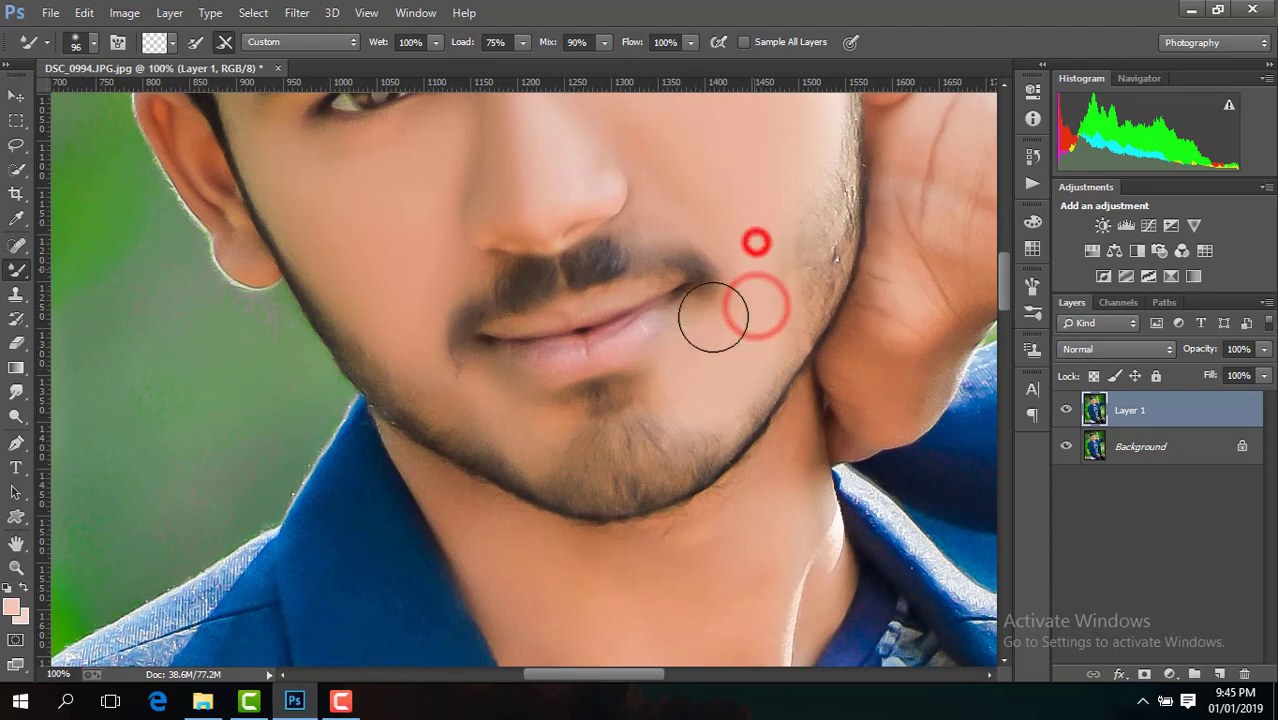
pyautogui.click(527, 430)
pyautogui.click(411, 322)
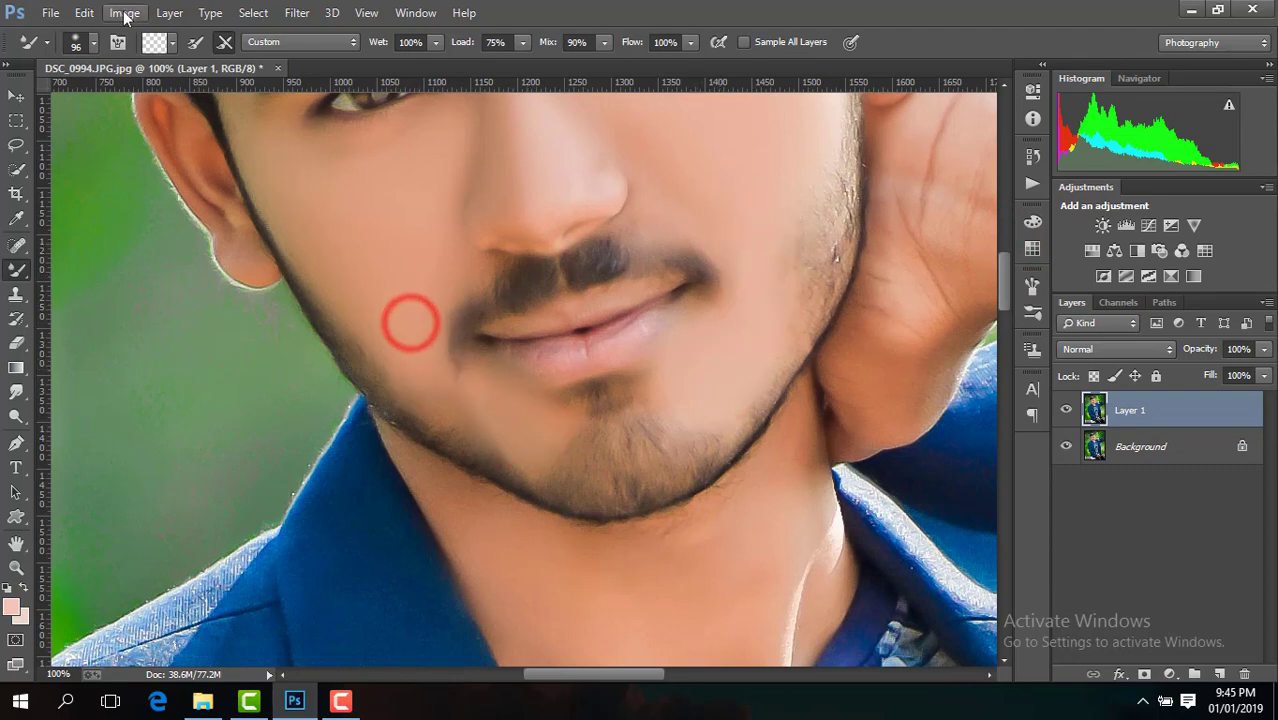
# At brush size 50, smooth the left cheek toward the ear and the ear down to the lobe
pyautogui.click(93, 43)
pyautogui.click(416, 368)
pyautogui.click(365, 305)
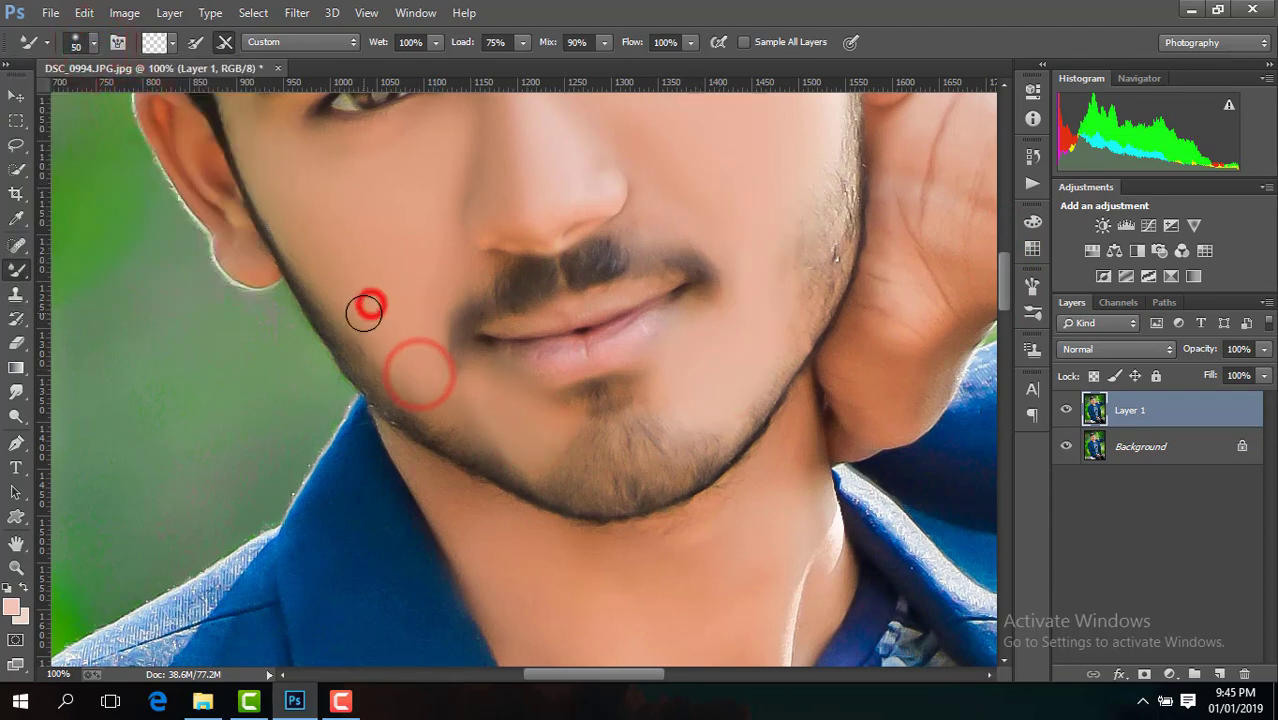
pyautogui.click(243, 251)
pyautogui.click(204, 192)
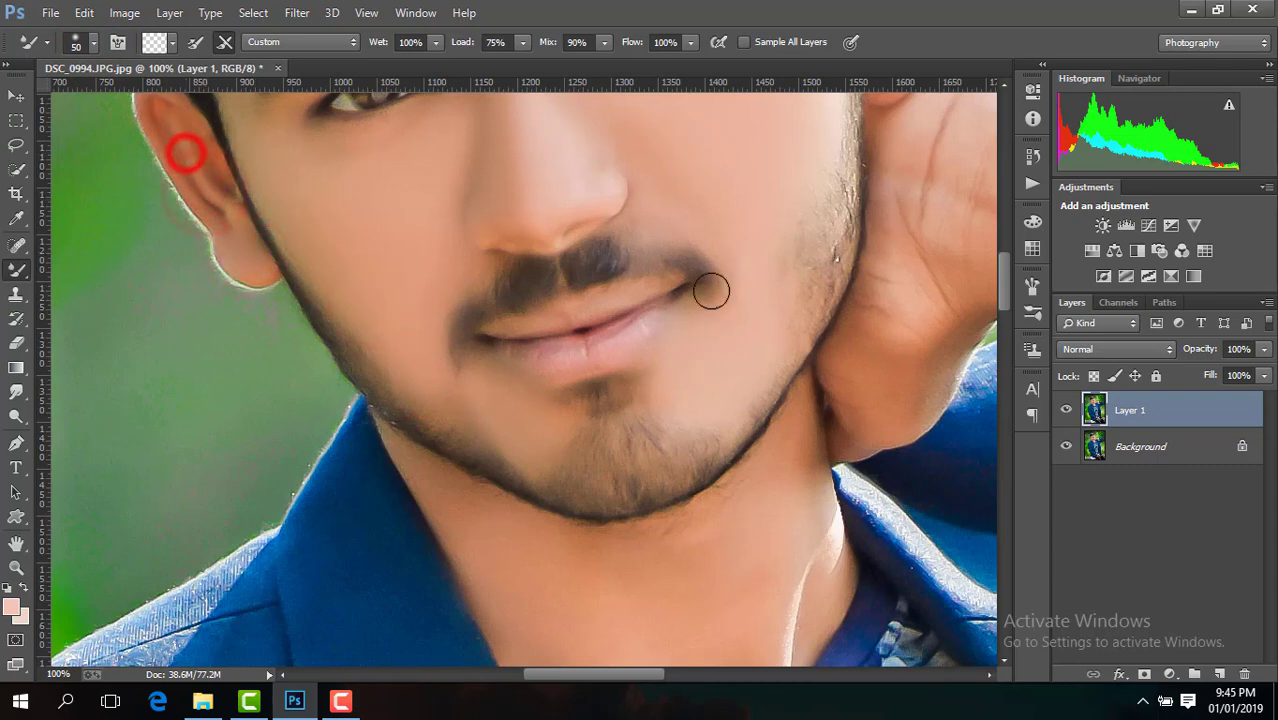
pyautogui.moveTo(1003, 298); pyautogui.dragTo(997, 273)
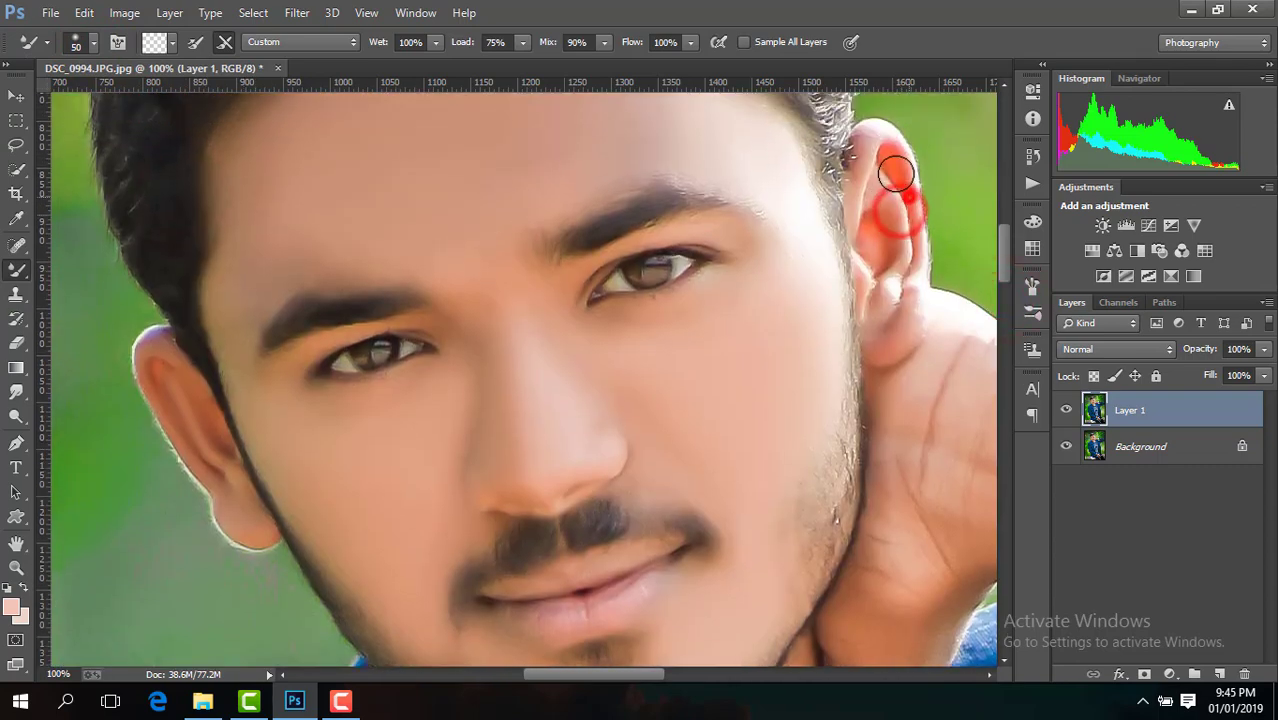
pyautogui.click(884, 228)
pyautogui.click(890, 306)
pyautogui.click(906, 289)
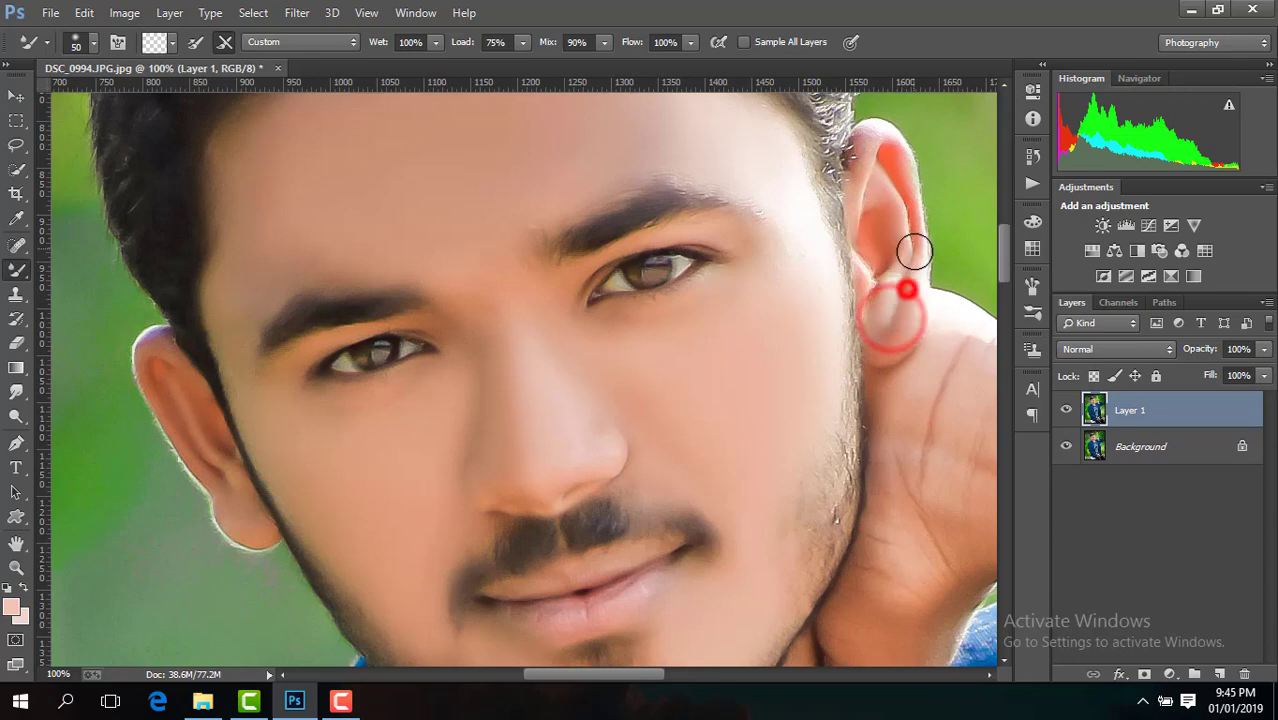
pyautogui.hotkey('ctrl', '-')
pyautogui.hotkey('ctrl', '-')
pyautogui.hotkey('ctrl', '-')
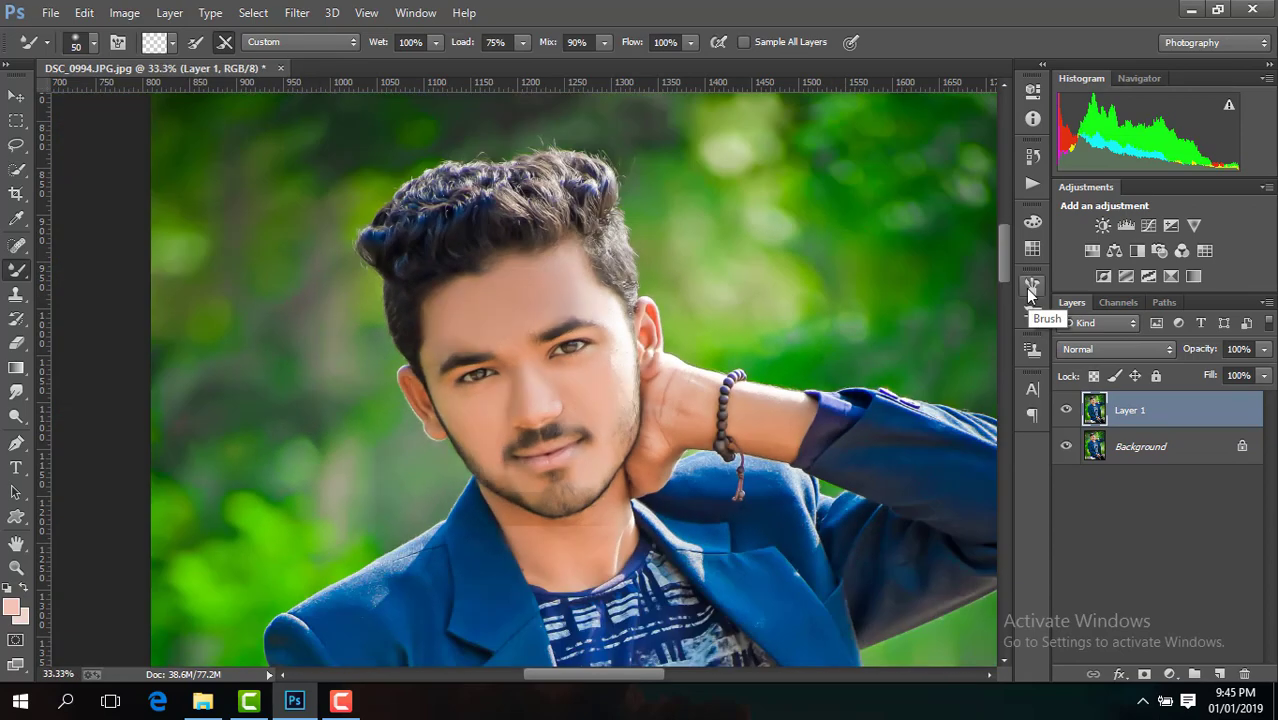
# Zoom out to the whole photo, then back in on the upper body
pyautogui.hotkey('ctrl', '-')
pyautogui.hotkey('ctrl', '-')
pyautogui.hotkey('ctrl', '-')
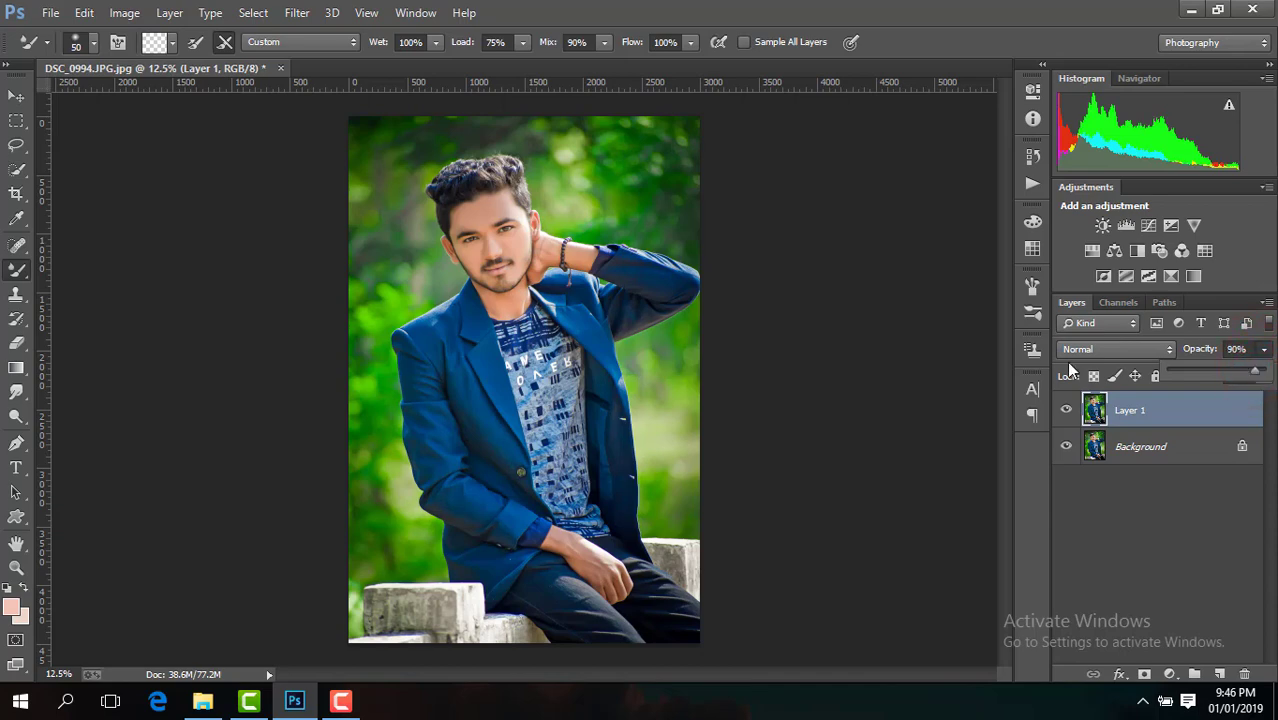
pyautogui.hotkey('ctrl', '+')
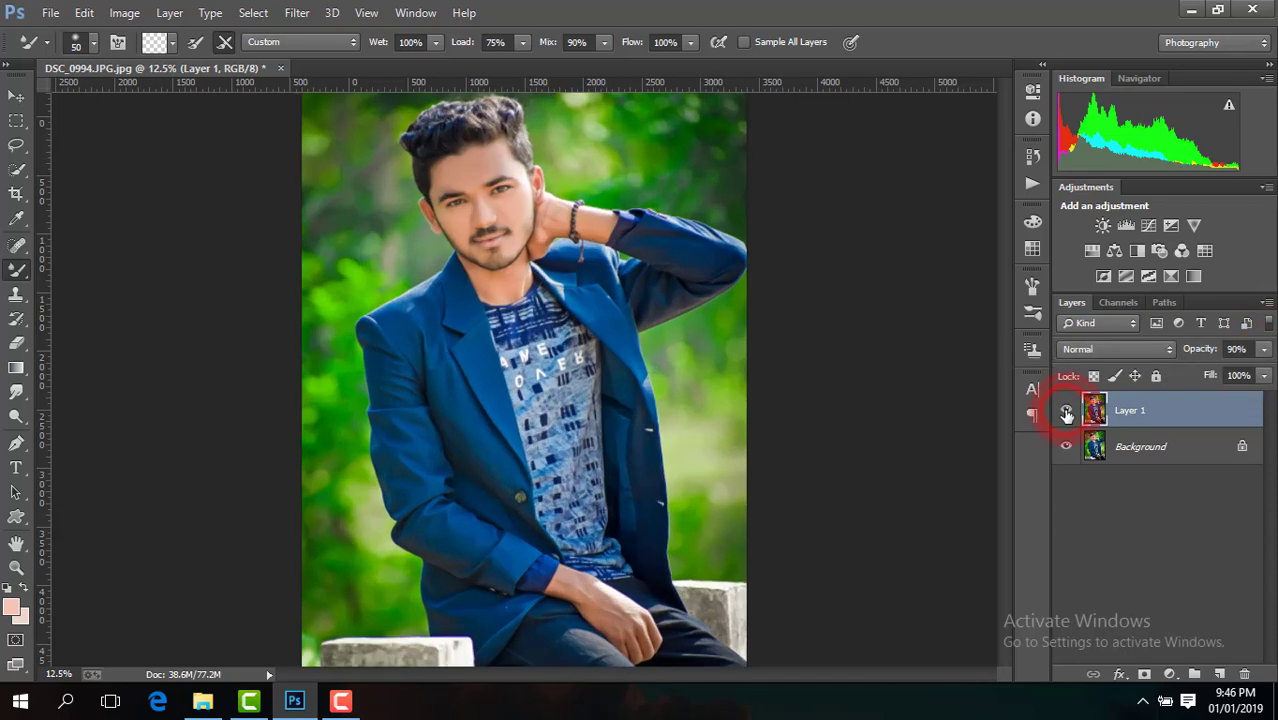
pyautogui.hotkey('ctrl', '+')
pyautogui.hotkey('ctrl', '+')
pyautogui.hotkey('ctrl', '+')
pyautogui.scroll(5, 1000, 351)
pyautogui.scroll(1, 1000, 351)
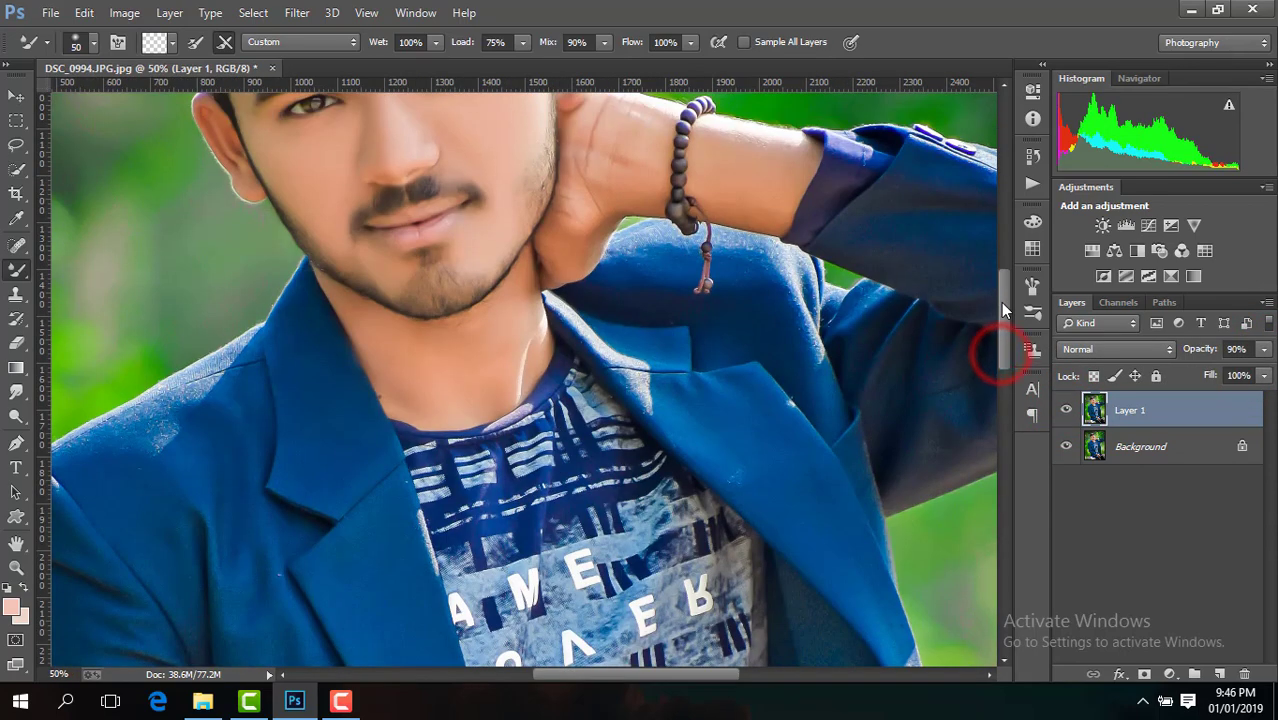
pyautogui.hotkey('ctrl', '+')
# Enlarge the Mixer Brush to 85, then 142, and smooth the neck skin
pyautogui.click(283, 283)
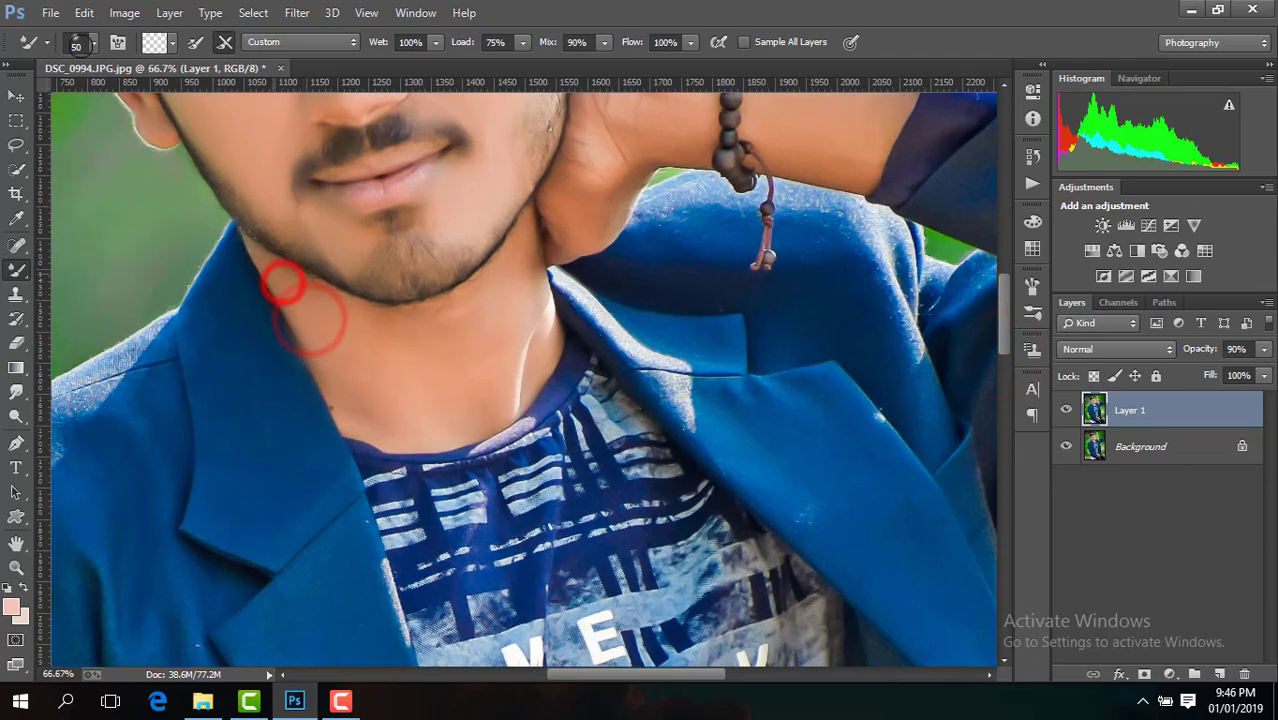
pyautogui.click(93, 44)
pyautogui.click(382, 402)
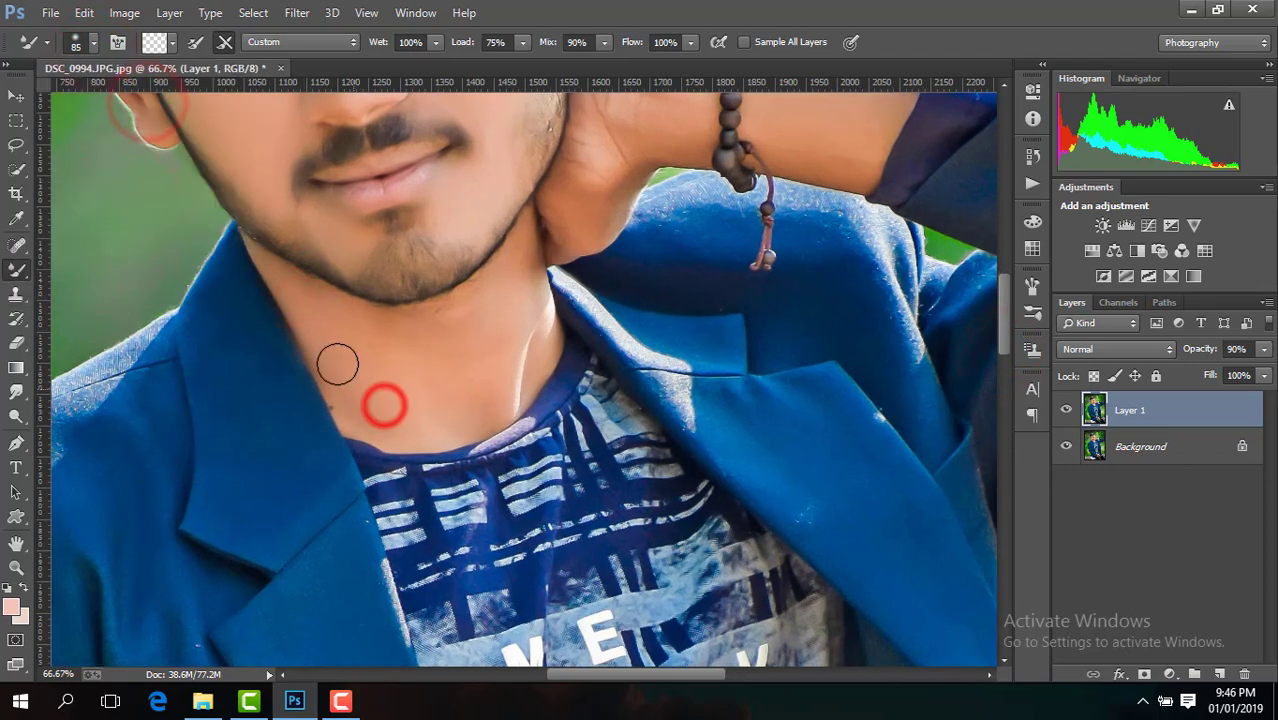
pyautogui.click(92, 46)
pyautogui.click(409, 408)
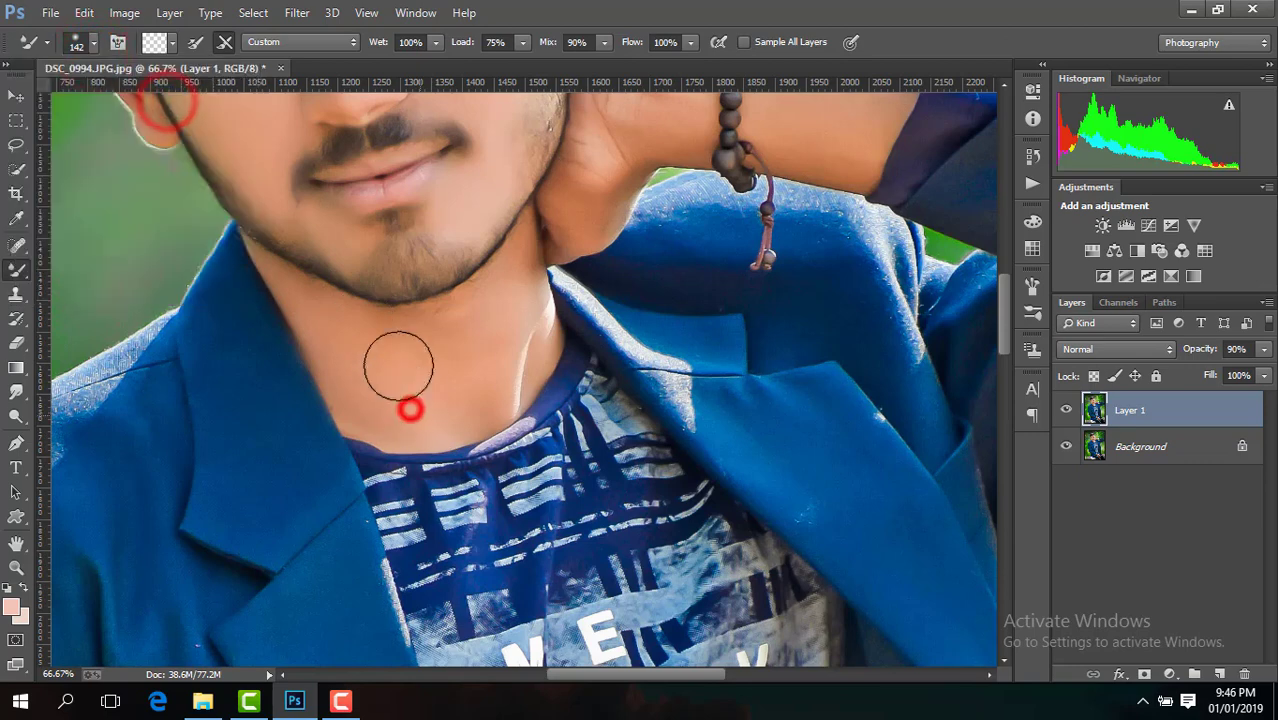
pyautogui.click(477, 393)
pyautogui.click(497, 372)
pyautogui.click(489, 349)
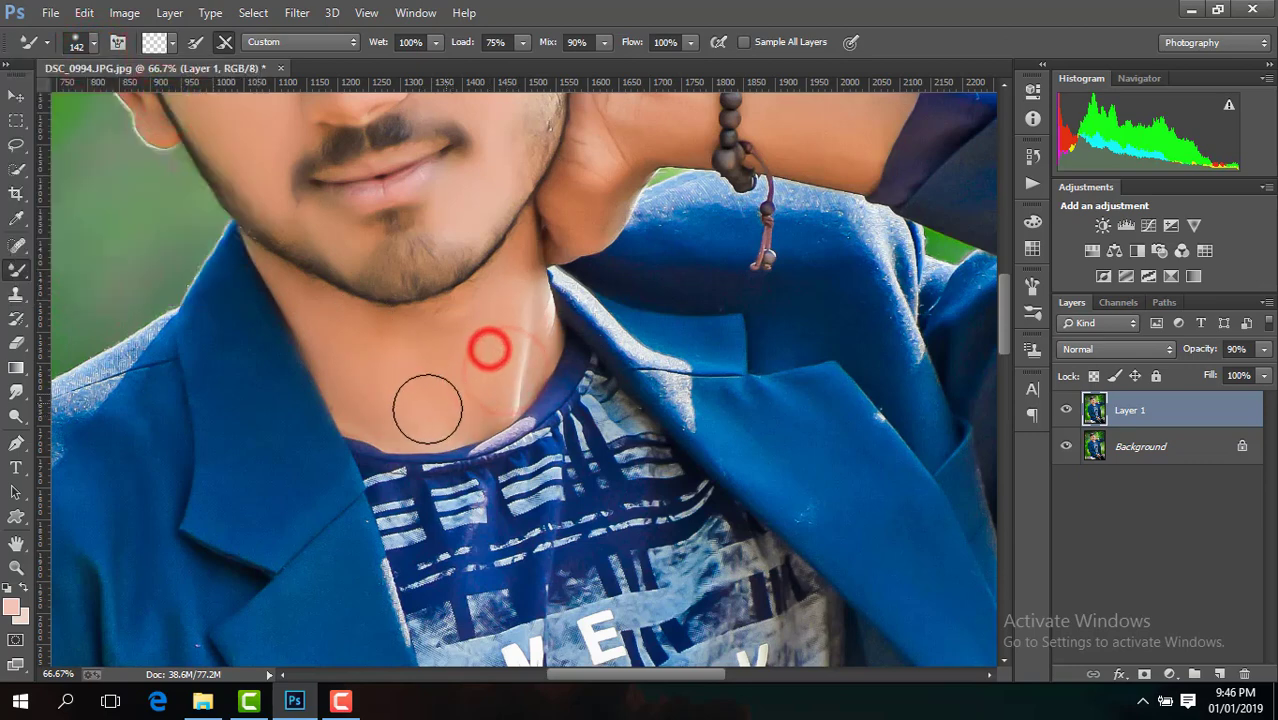
# Smooth the raised forearm, wrist and more of the neck
pyautogui.moveTo(1006, 314); pyautogui.dragTo(1003, 290)
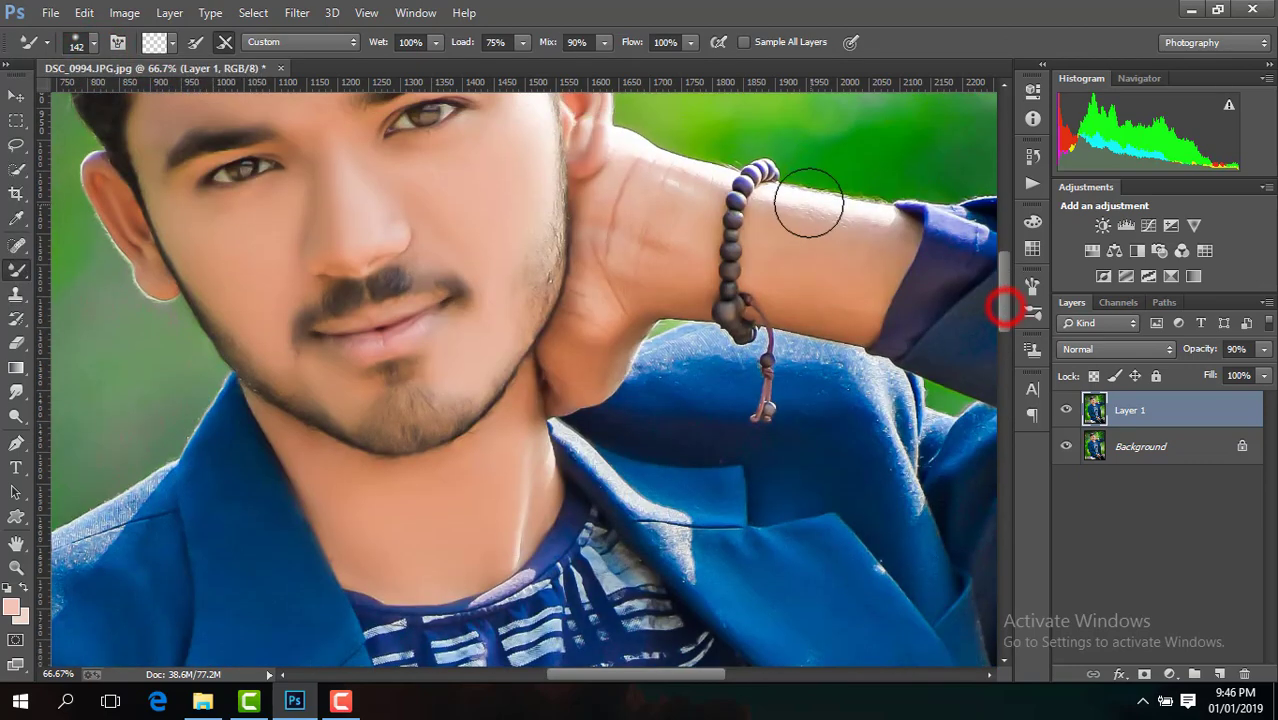
pyautogui.click(856, 288)
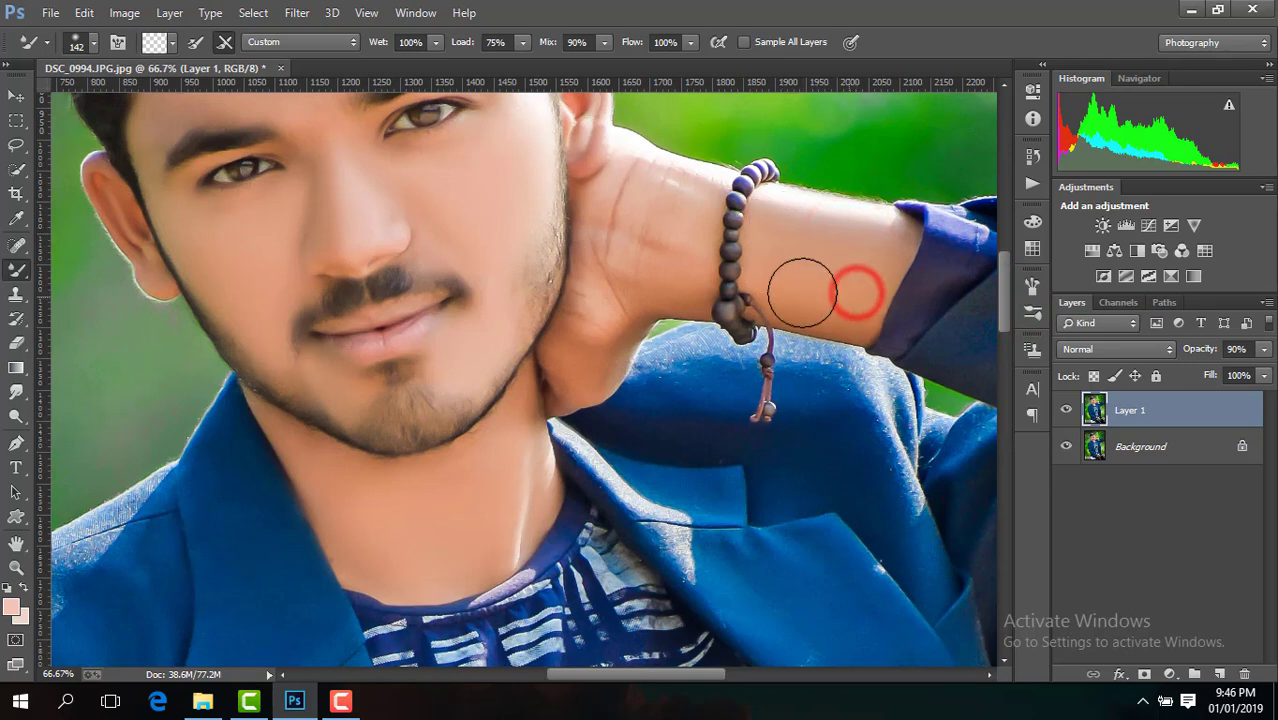
pyautogui.click(677, 217)
pyautogui.click(653, 245)
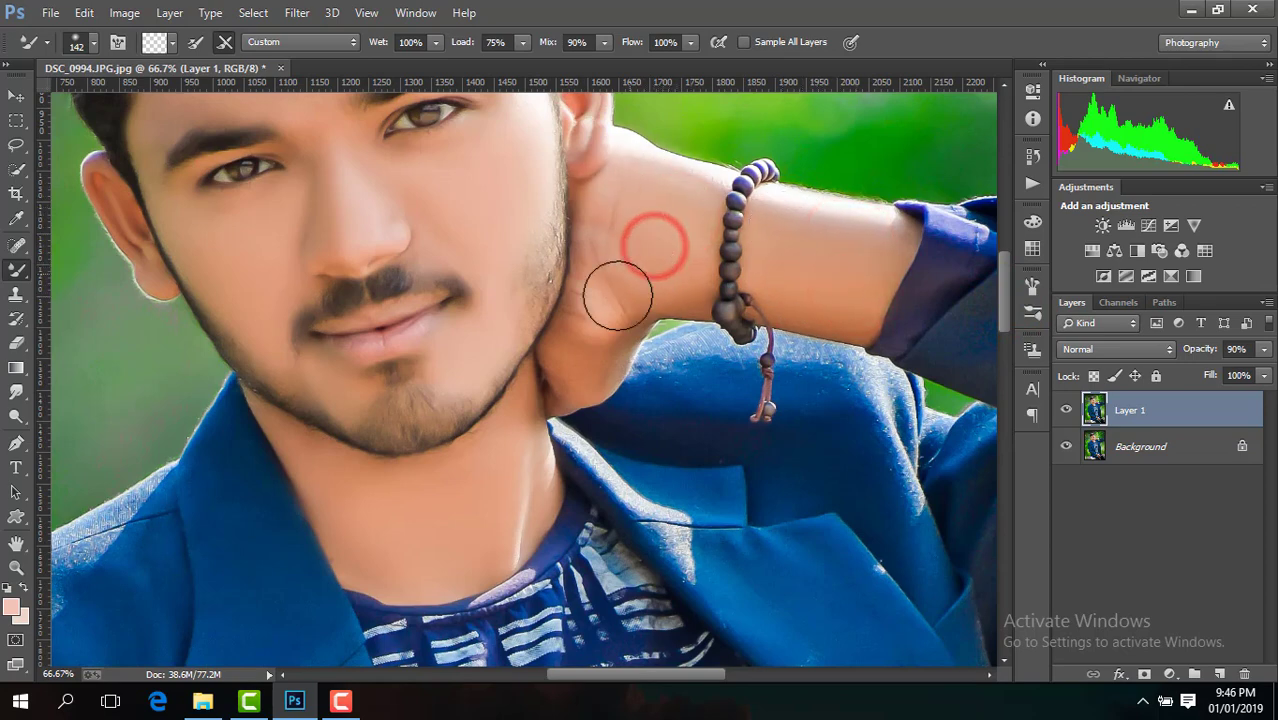
pyautogui.click(616, 300)
pyautogui.click(590, 345)
pyautogui.click(632, 227)
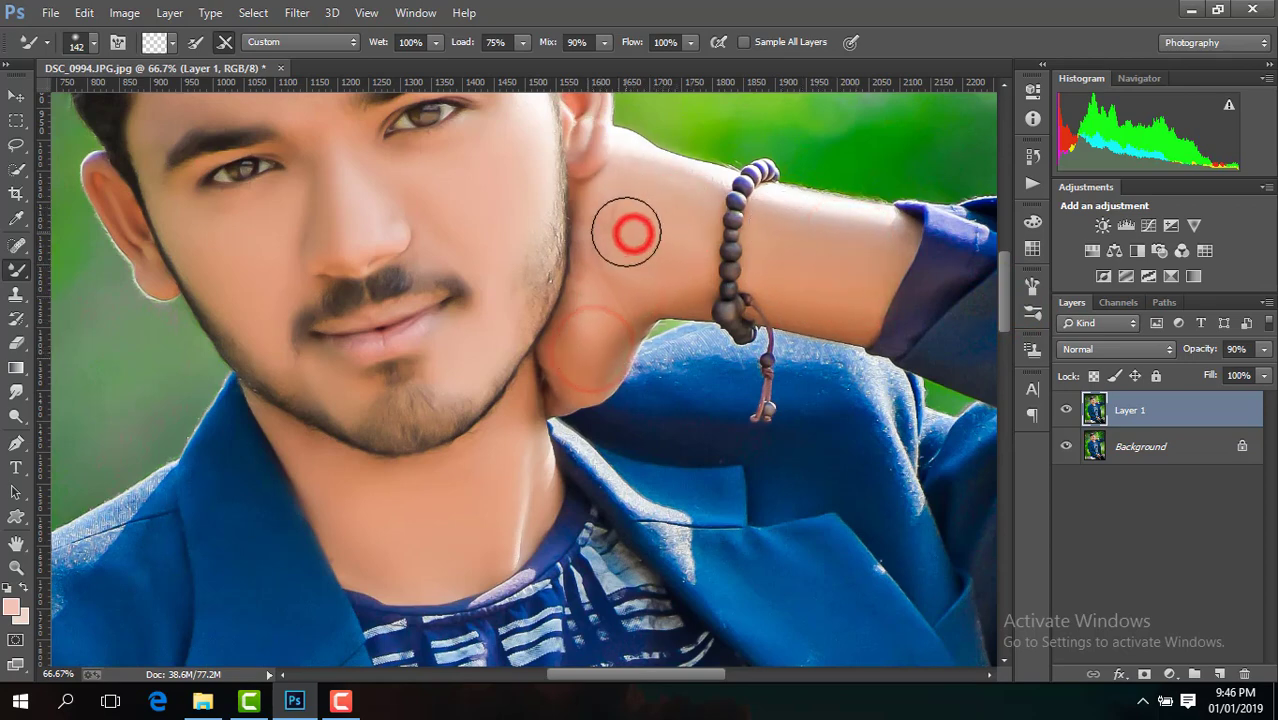
# Smooth the resting wrist and back of the hand, then zoom out
pyautogui.moveTo(1002, 296); pyautogui.dragTo(1003, 508)
pyautogui.moveTo(838, 425)
pyautogui.mouseDown()
pyautogui.moveTo(713, 373)
pyautogui.moveTo(745, 377)
pyautogui.mouseUp()
pyautogui.moveTo(807, 348); pyautogui.dragTo(730, 314)
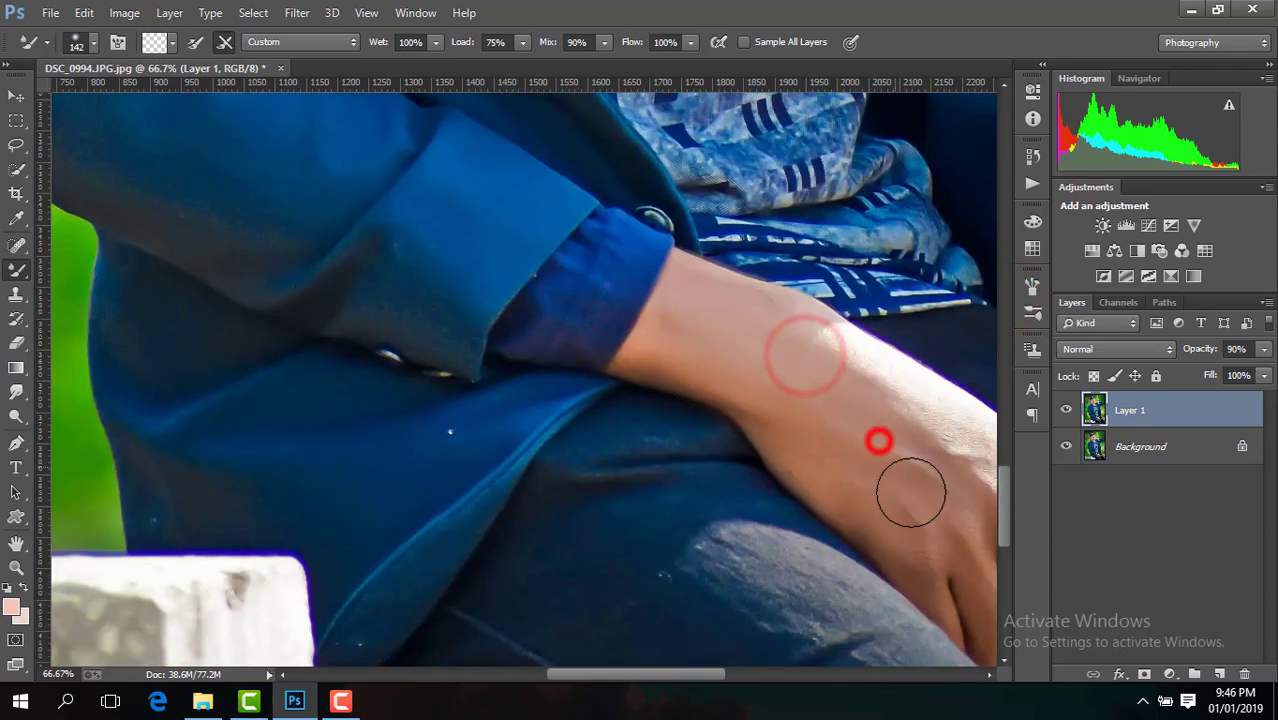
pyautogui.moveTo(879, 439)
pyautogui.mouseDown()
pyautogui.moveTo(889, 493)
pyautogui.moveTo(956, 462)
pyautogui.moveTo(921, 414)
pyautogui.mouseUp()
pyautogui.click(827, 355)
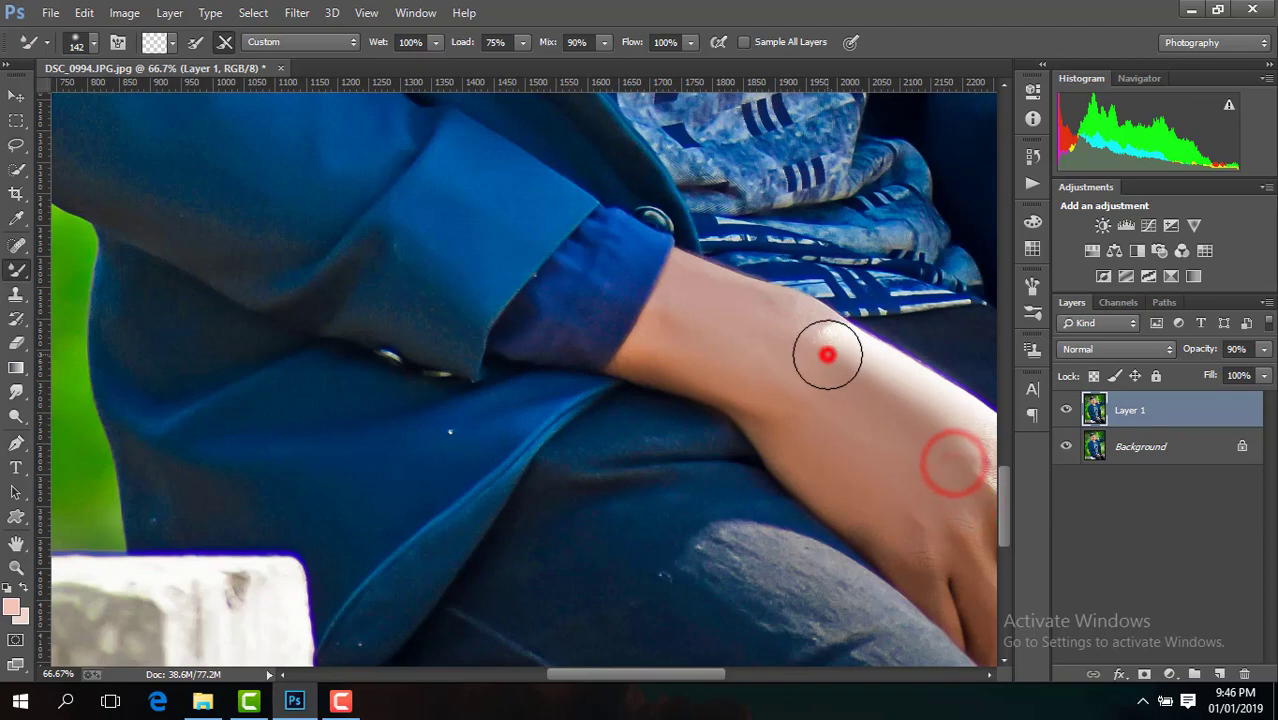
pyautogui.moveTo(656, 676); pyautogui.dragTo(702, 676)
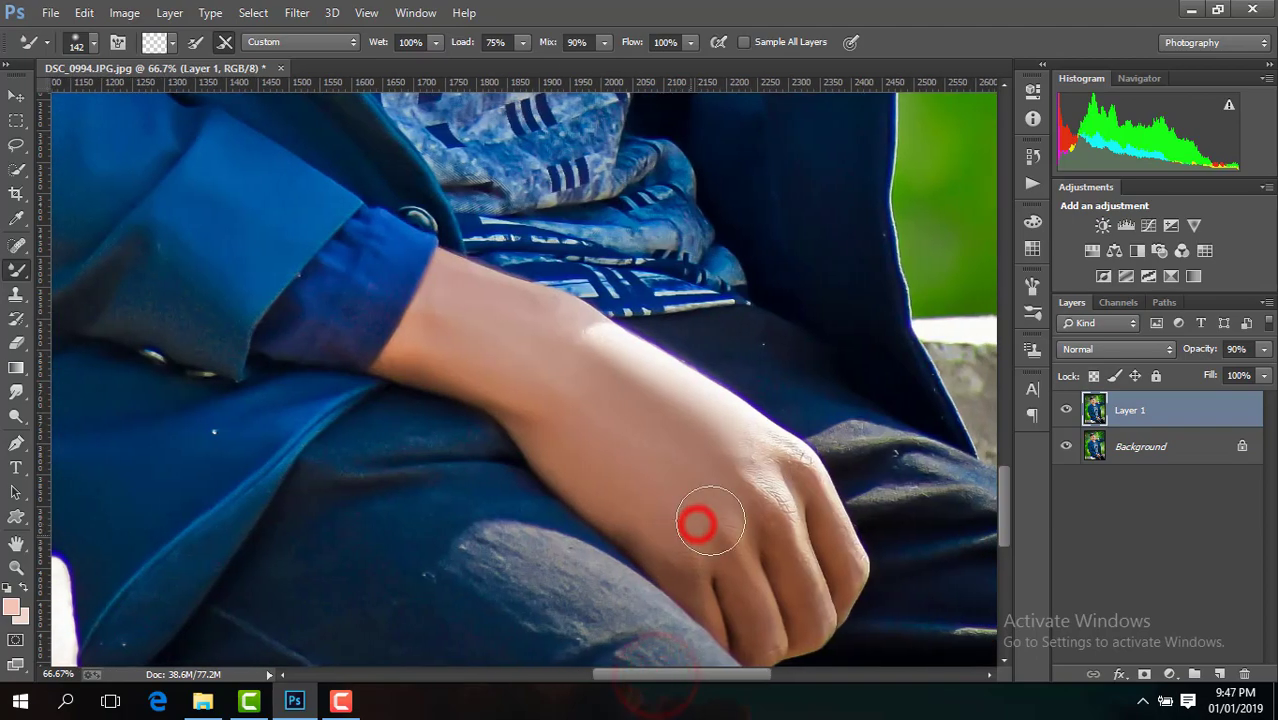
pyautogui.moveTo(697, 522); pyautogui.dragTo(770, 499)
pyautogui.hotkey('ctrl', '-')
pyautogui.hotkey('ctrl', '-')
pyautogui.hotkey('ctrl', '-')
pyautogui.hotkey('ctrl', '-')
pyautogui.hotkey('ctrl', '-')
pyautogui.hotkey('ctrl', '-')
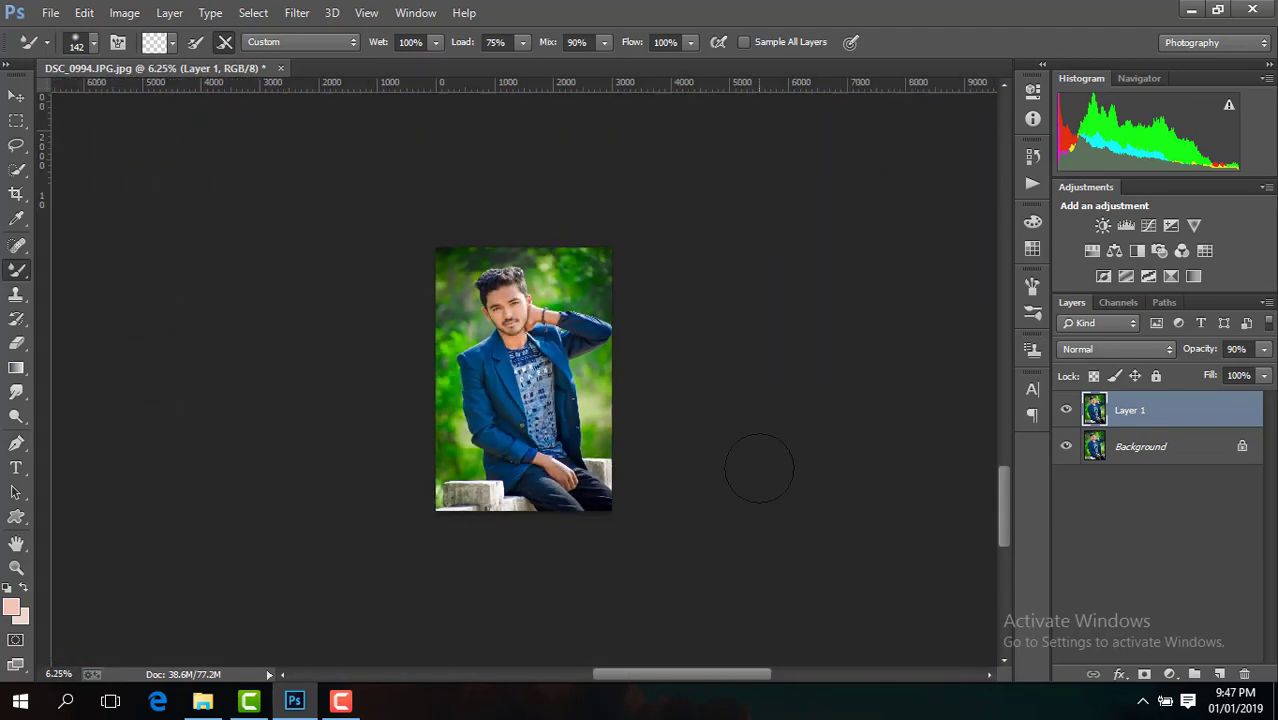
# Merge the visible retouched layers and duplicate the merged layer with Ctrl+J
pyautogui.hotkey('ctrl', '+')
pyautogui.click(1067, 410)
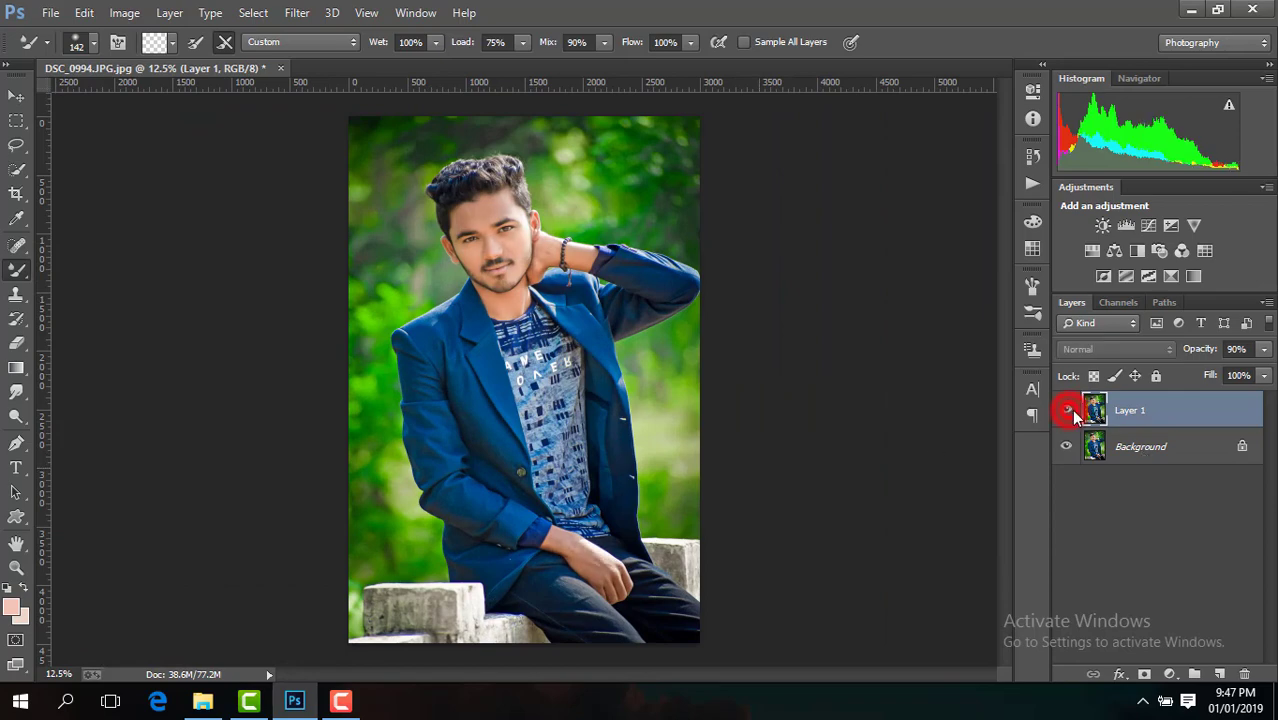
pyautogui.rightClick(1160, 405)
pyautogui.click(843, 556)
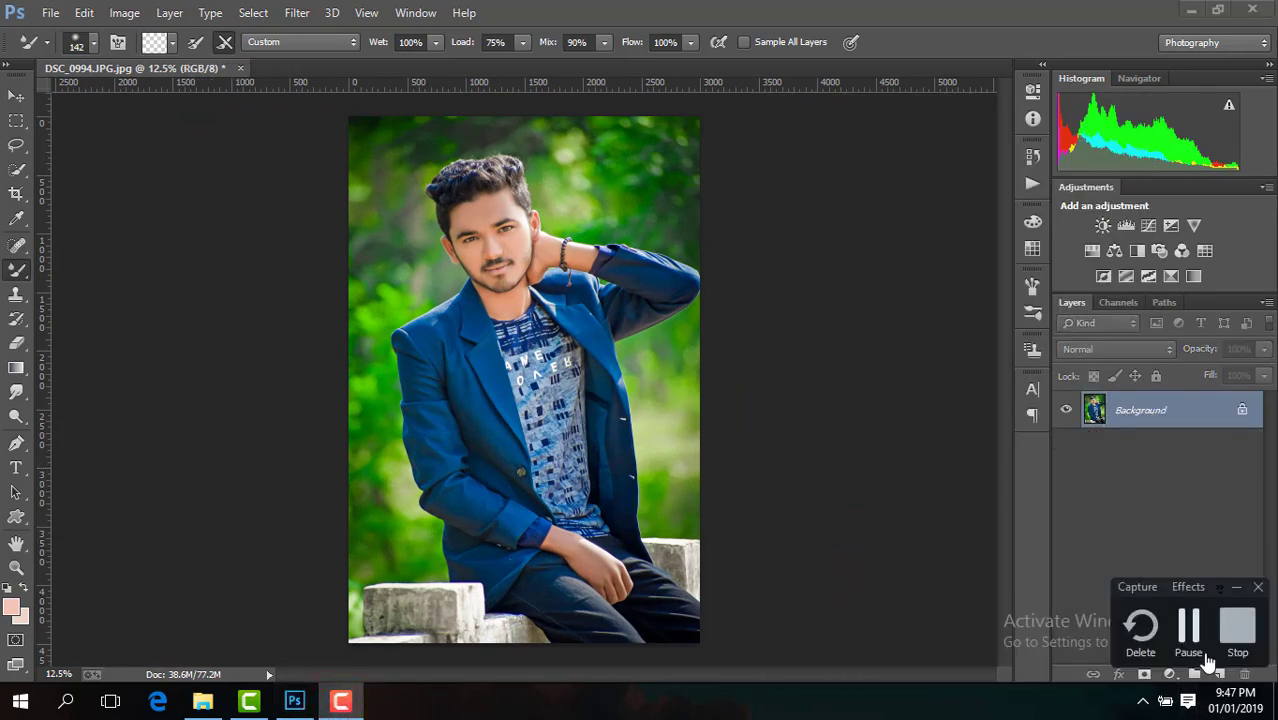
pyautogui.click(1197, 636)
pyautogui.hotkey('ctrl', 'j')
# Grade the duplicate in Camera Raw: temperature 0, Blues +30 and Greens +21 saturation
pyautogui.click(296, 12)
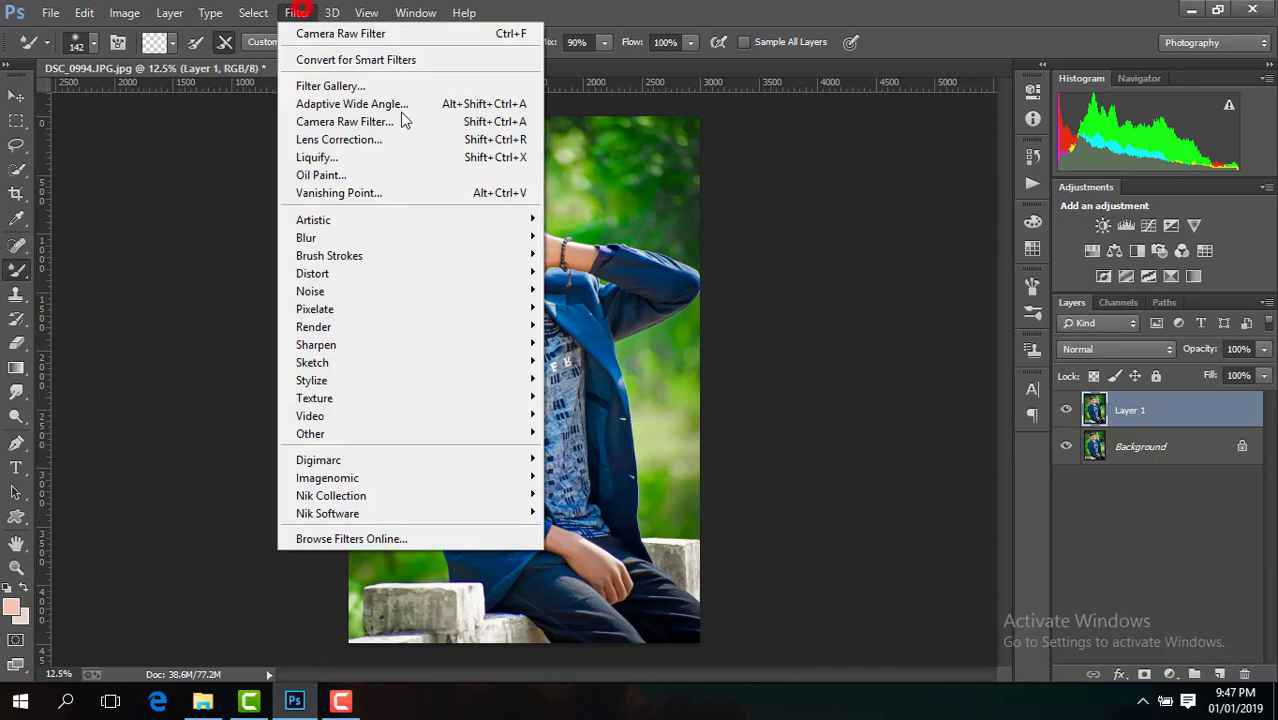
pyautogui.click(408, 120)
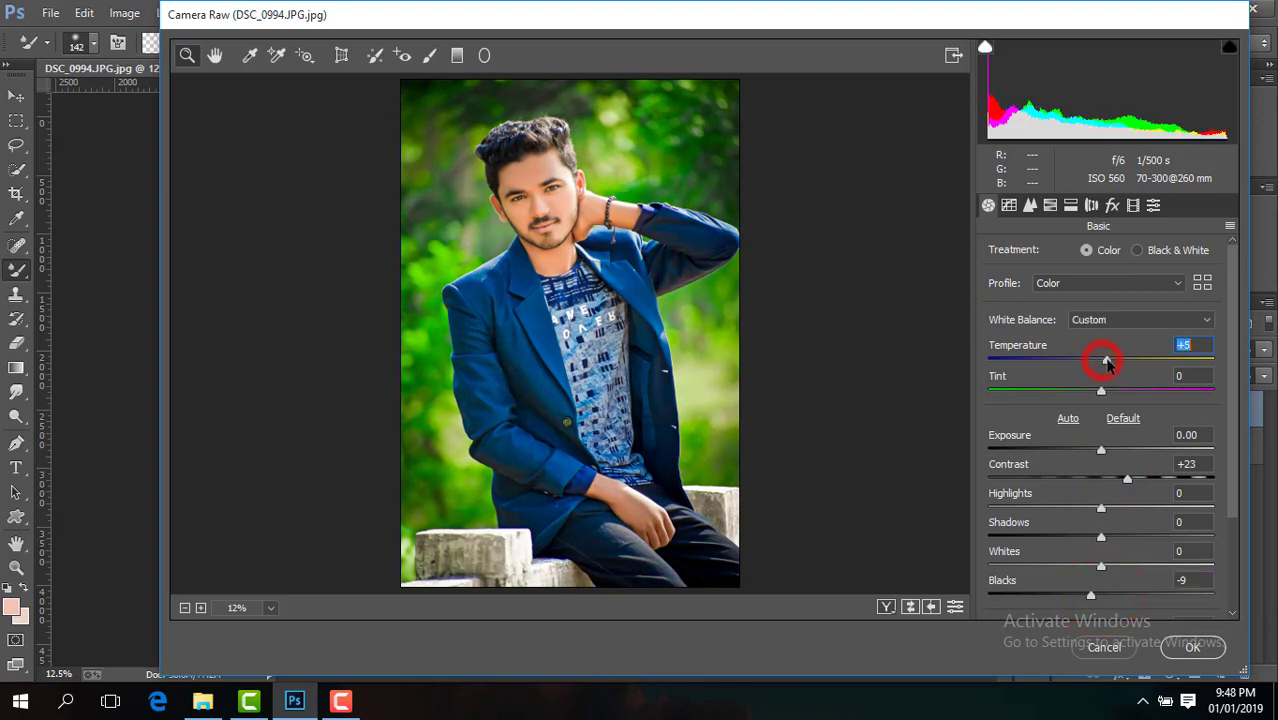
pyautogui.moveTo(1101, 364); pyautogui.dragTo(1100, 364)
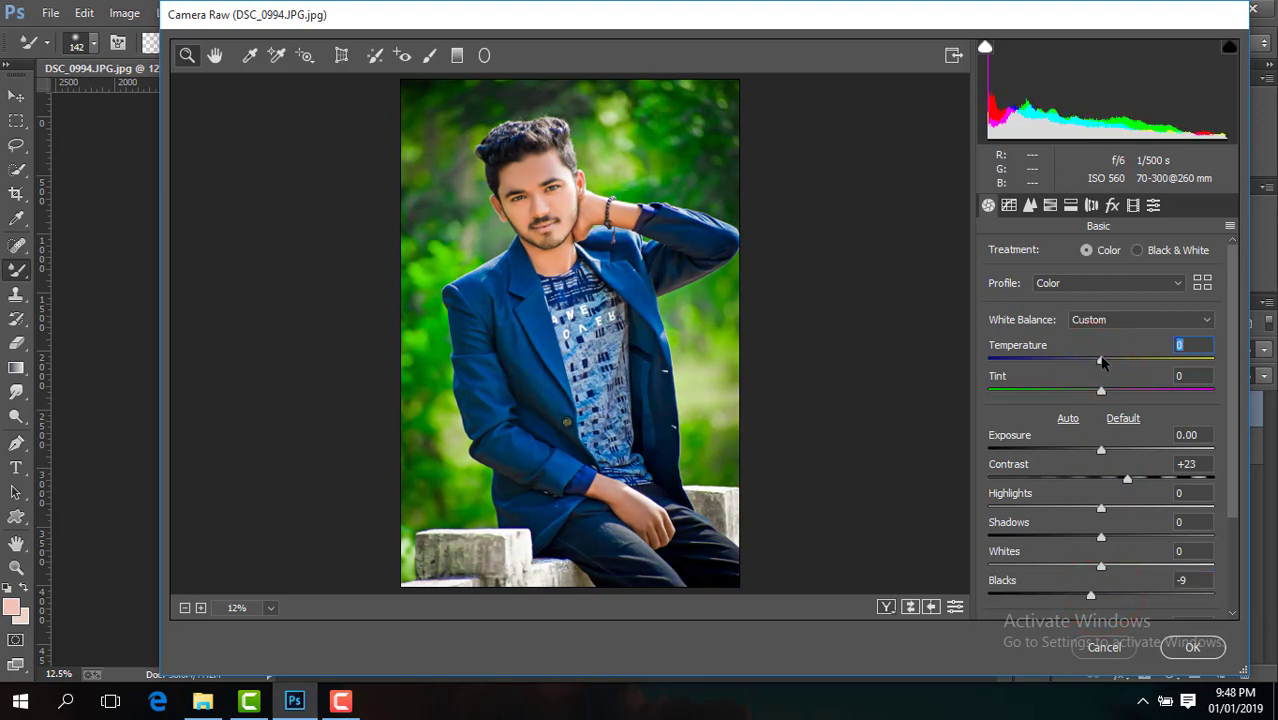
pyautogui.click(1236, 399)
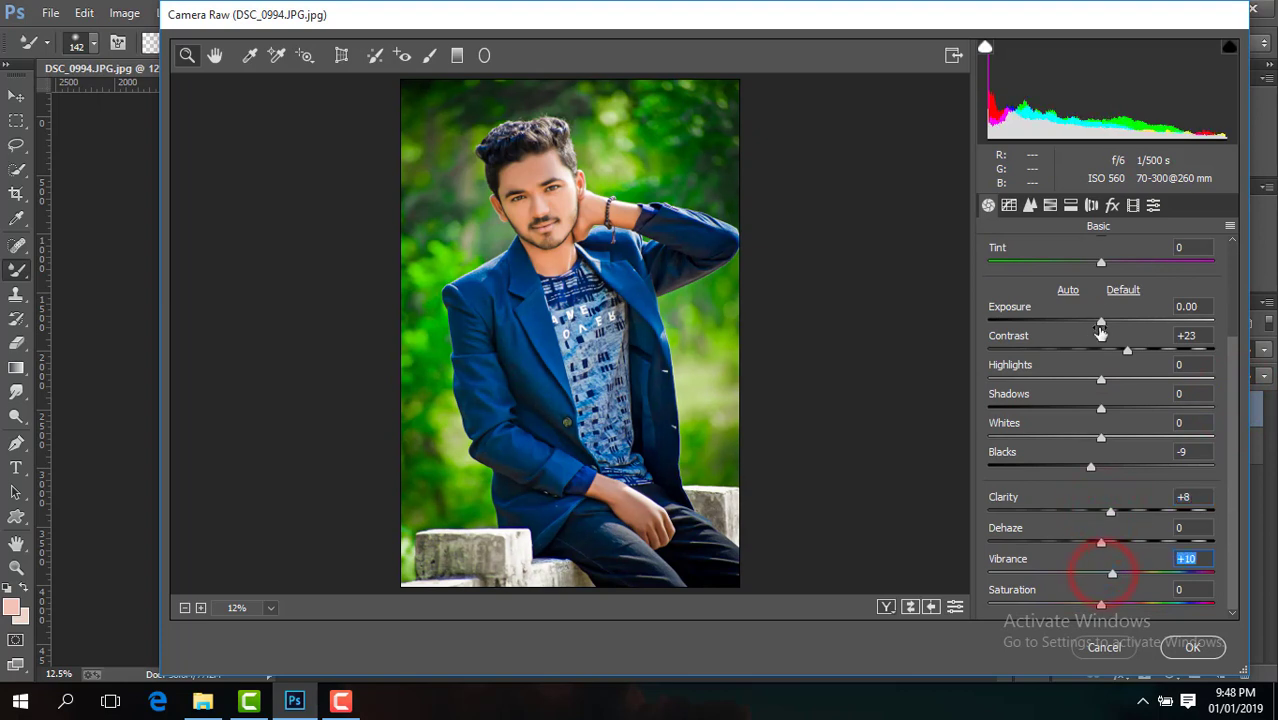
pyautogui.click(1050, 205)
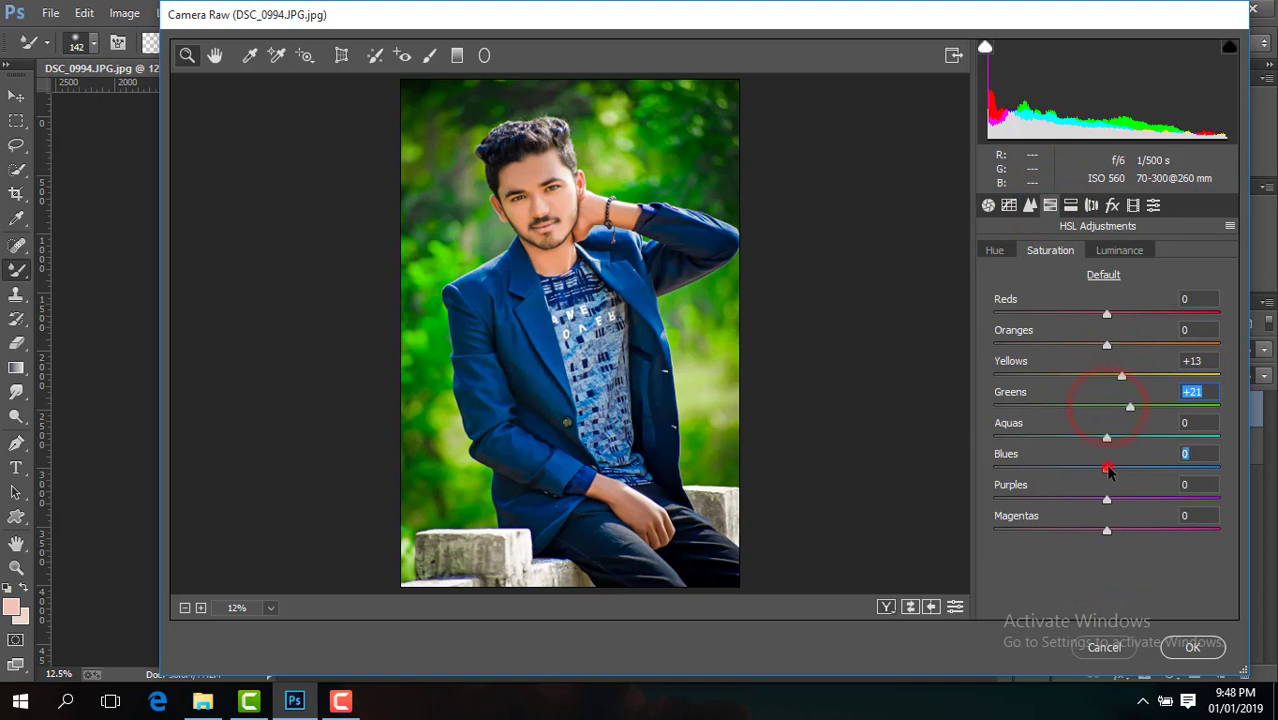
pyautogui.click(1111, 205)
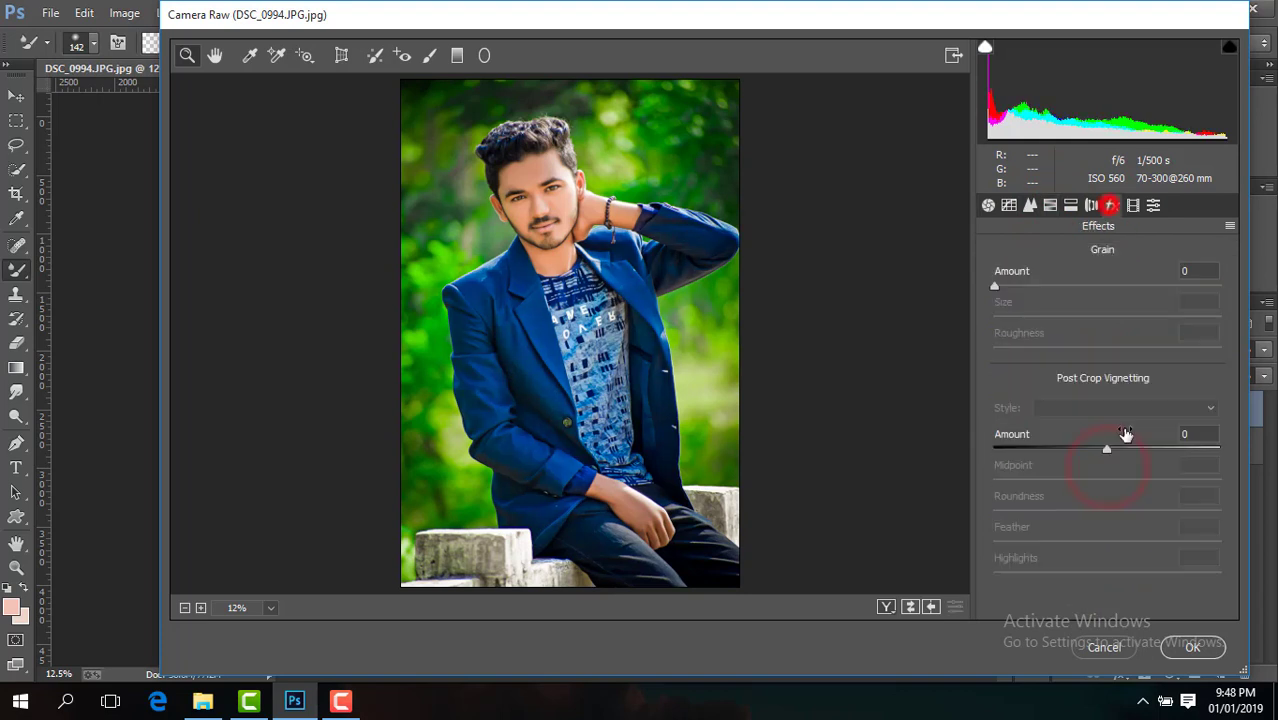
pyautogui.click(1031, 205)
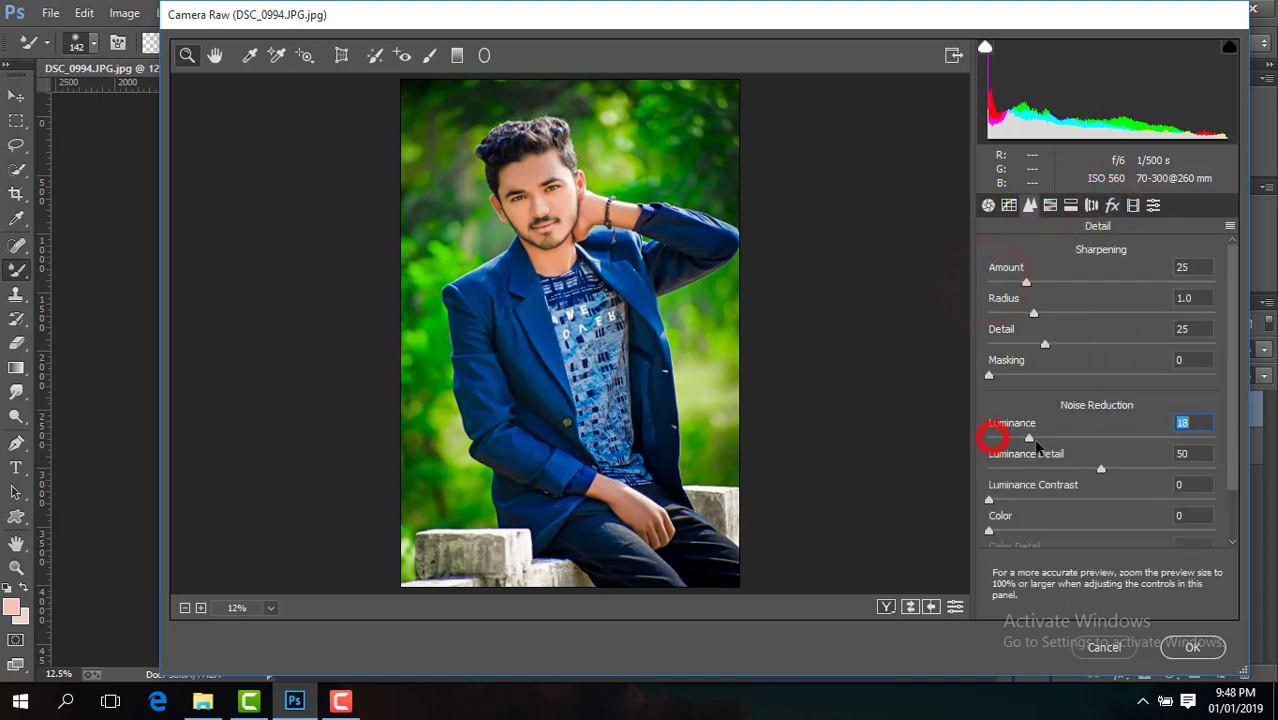
pyautogui.click(1050, 205)
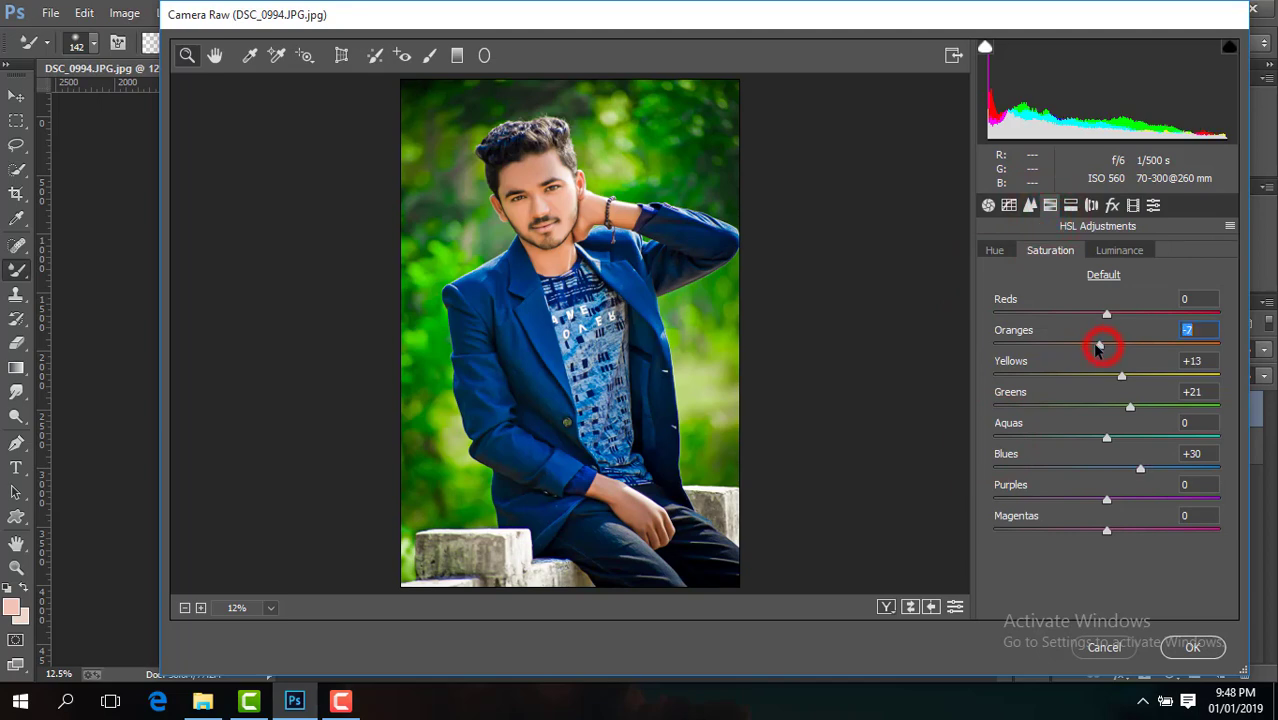
pyautogui.click(1117, 251)
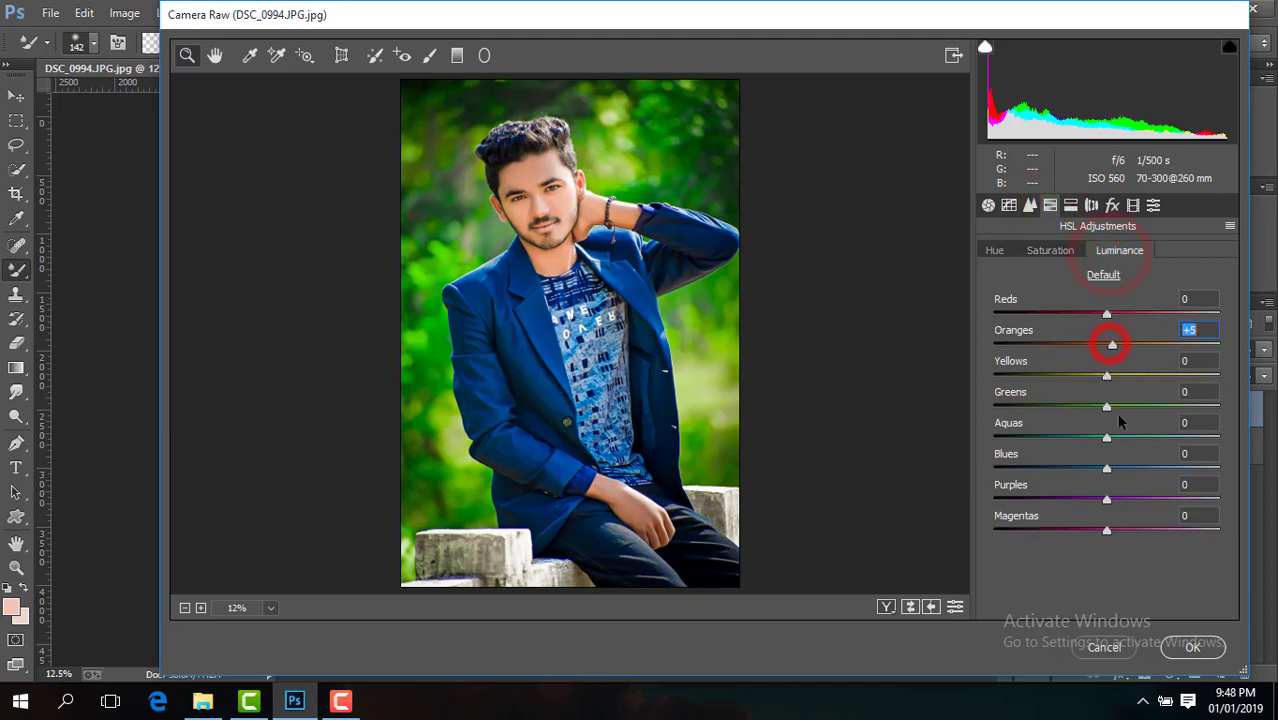
pyautogui.click(1195, 648)
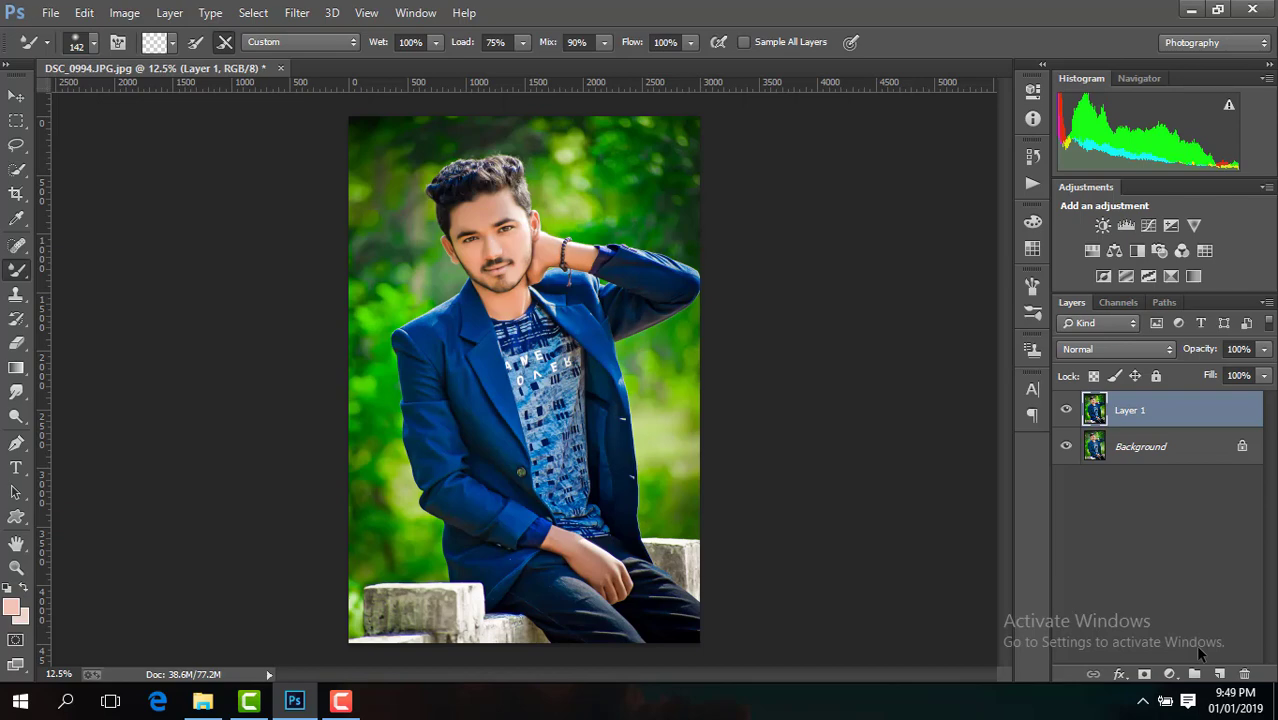
pyautogui.hotkey('ctrl', '+')
pyautogui.hotkey('ctrl', '+')
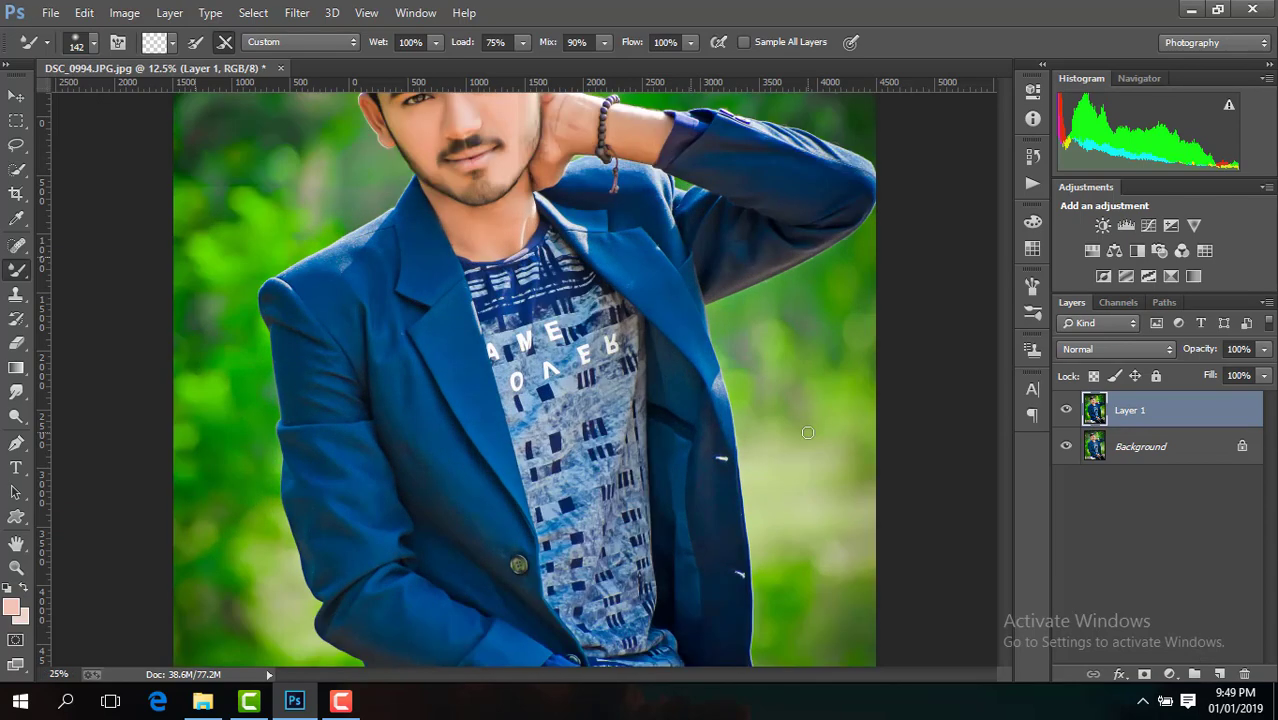
pyautogui.hotkey('ctrl', '+')
pyautogui.moveTo(1000, 396); pyautogui.dragTo(1001, 305)
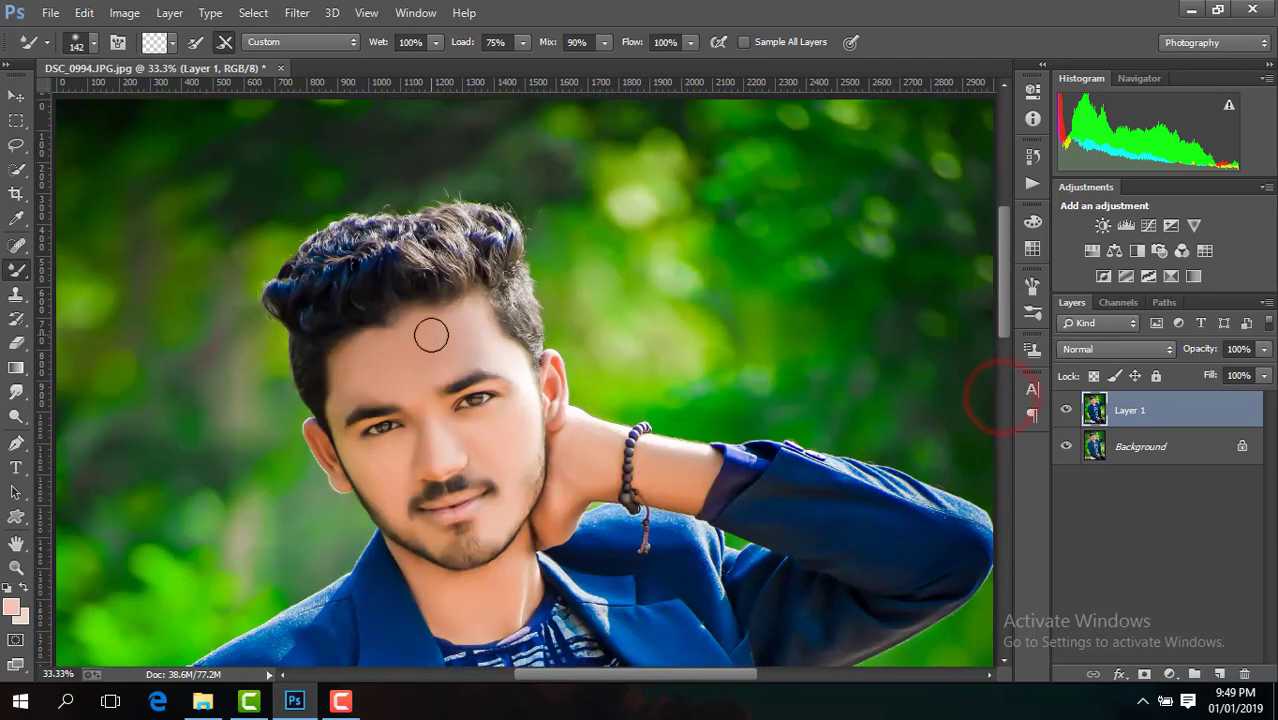
pyautogui.hotkey('ctrl', '+')
pyautogui.hotkey('ctrl', '+')
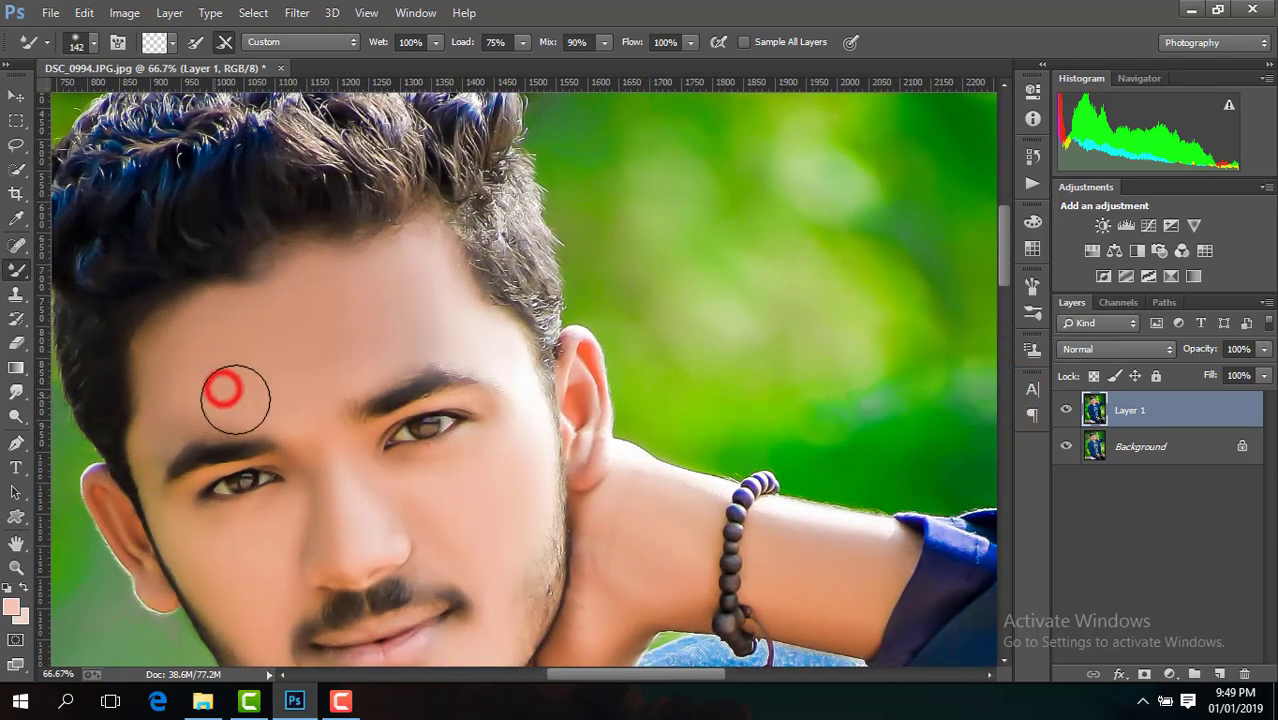
pyautogui.click(235, 399)
pyautogui.click(205, 388)
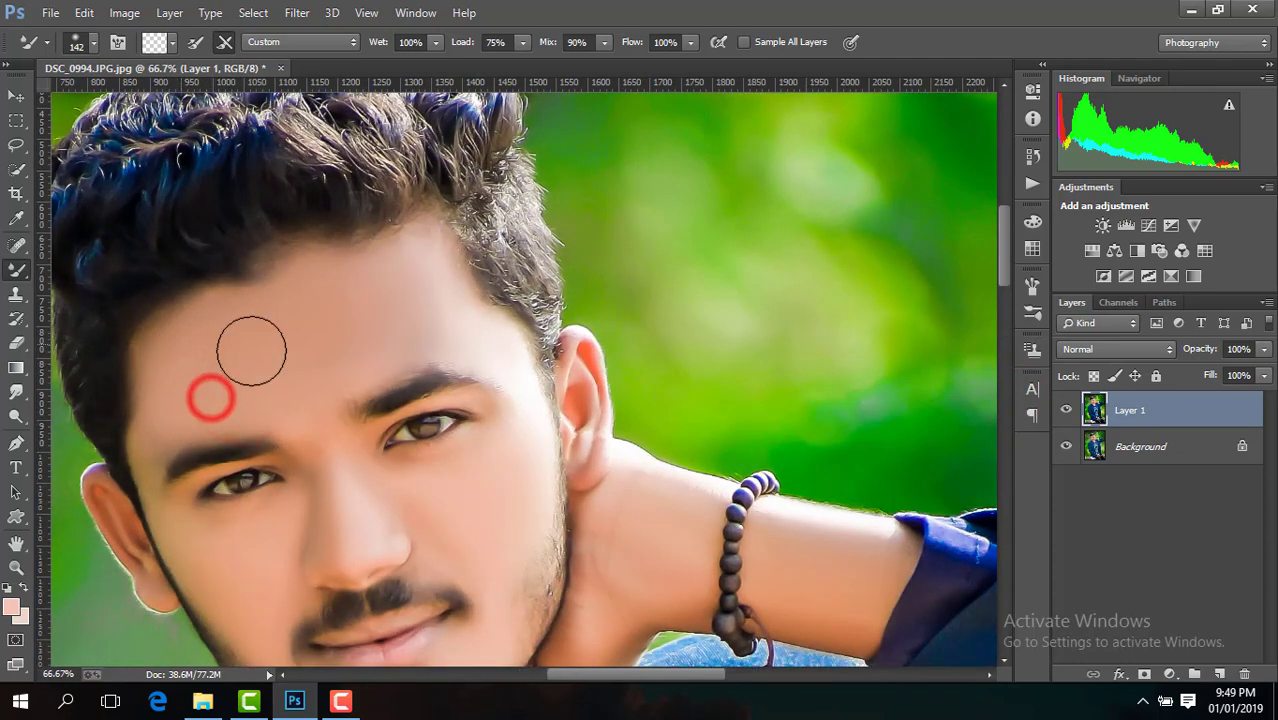
pyautogui.hotkey('ctrl', '-')
pyautogui.hotkey('ctrl', '-')
pyautogui.hotkey('ctrl', '-')
pyautogui.hotkey('ctrl', '-')
pyautogui.hotkey('ctrl', '-')
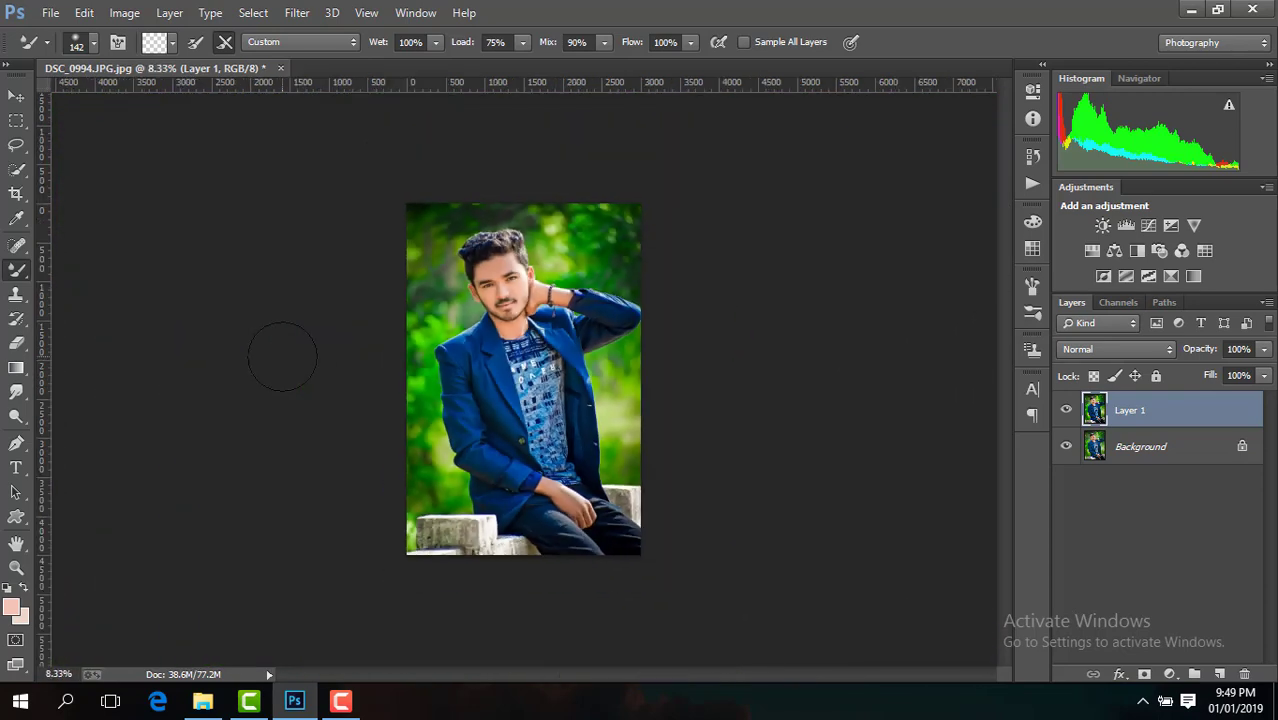
pyautogui.hotkey('ctrl', '+')
pyautogui.hotkey('ctrl', '-')
pyautogui.hotkey('ctrl', '+')
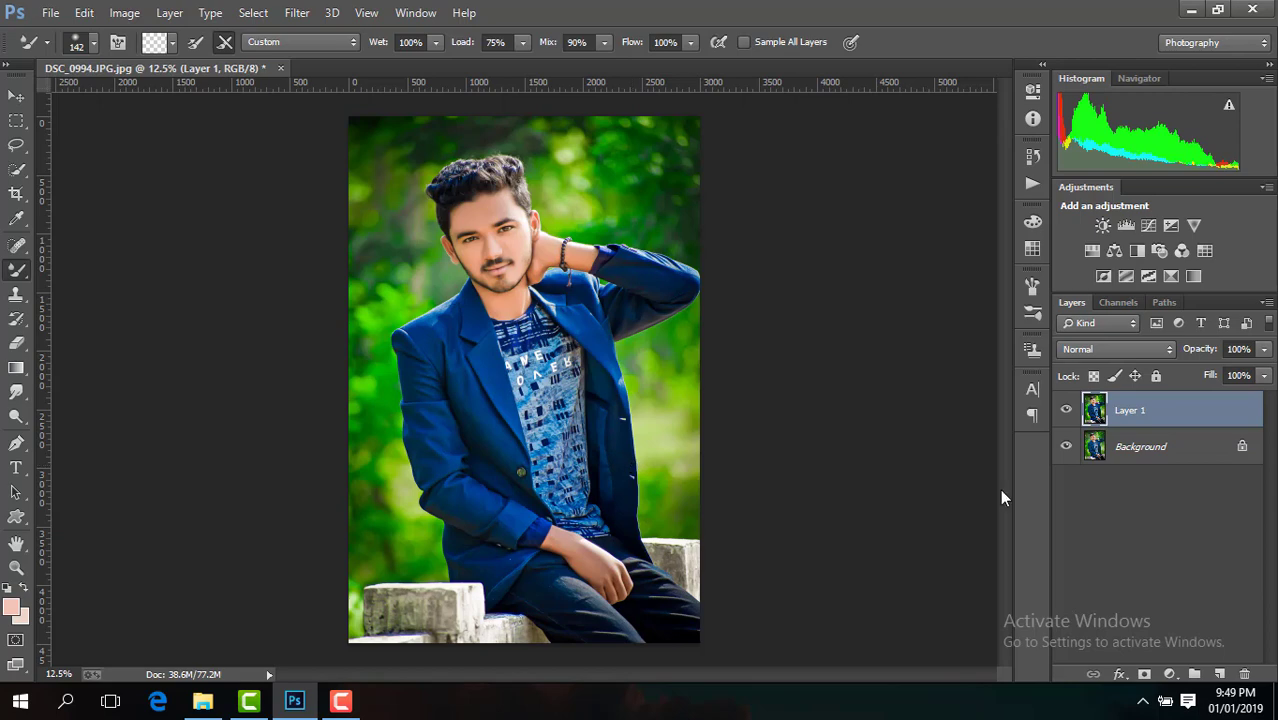
# Merge Layer 1 into the Background with Merge Visible and zoom out to check it
pyautogui.rightClick(1068, 413)
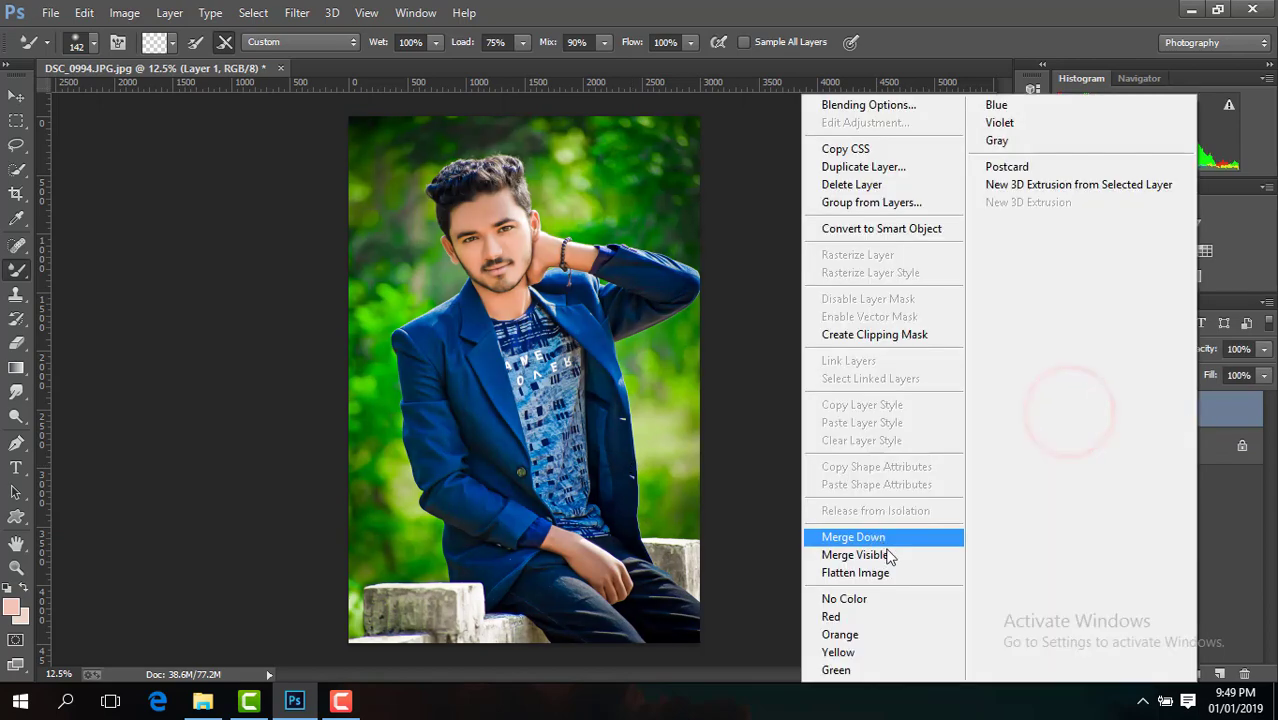
pyautogui.click(893, 566)
pyautogui.hotkey('ctrl', '-')
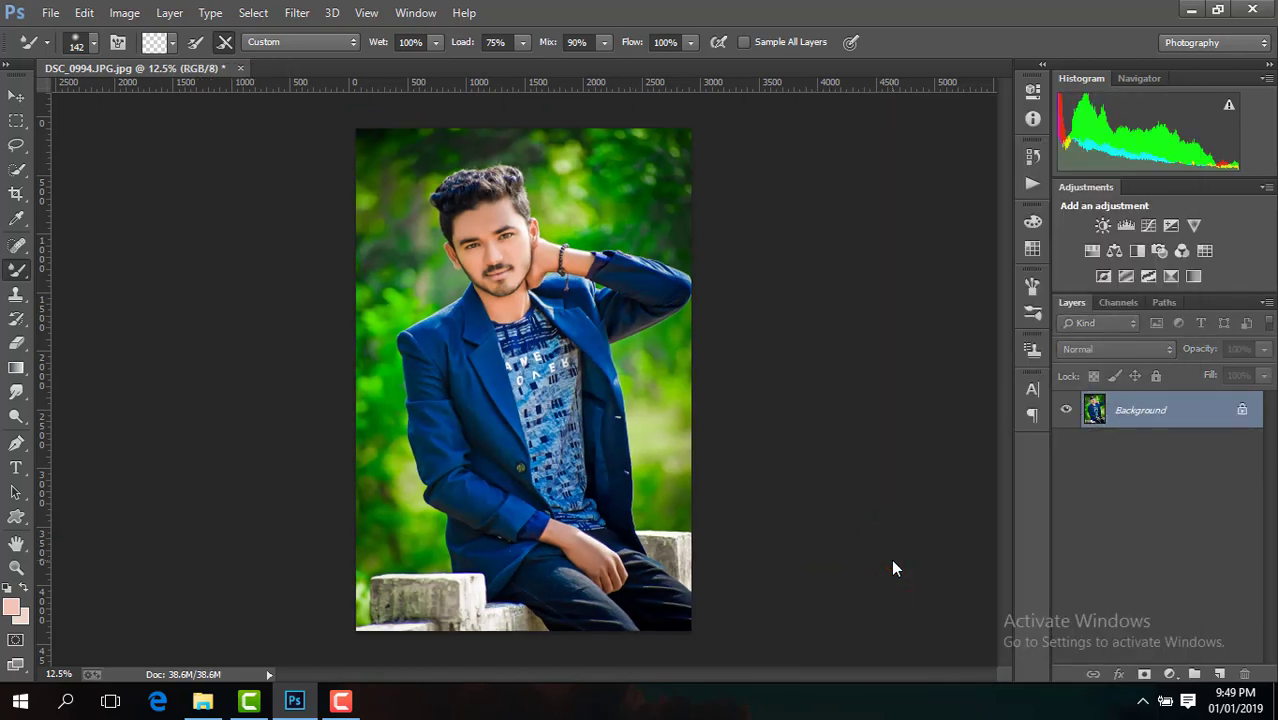
pyautogui.hotkey('ctrl', '-')
pyautogui.hotkey('ctrl', '-')
pyautogui.hotkey('ctrl', '+')
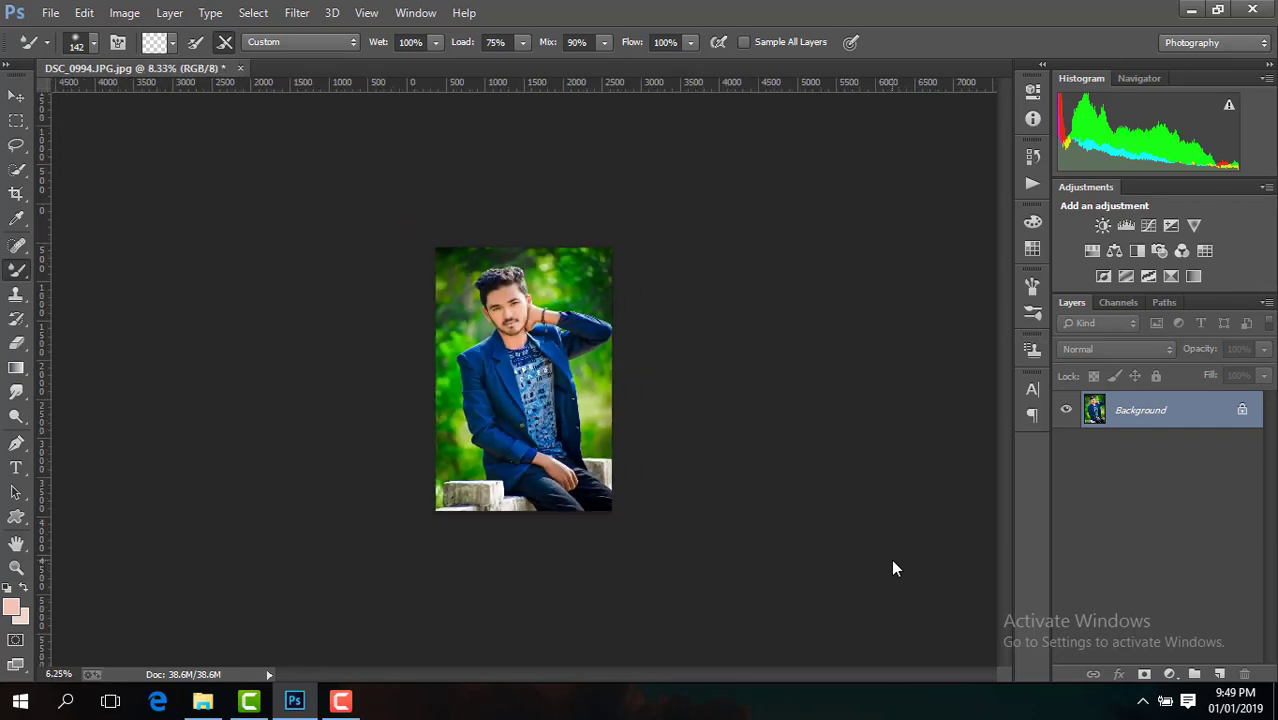